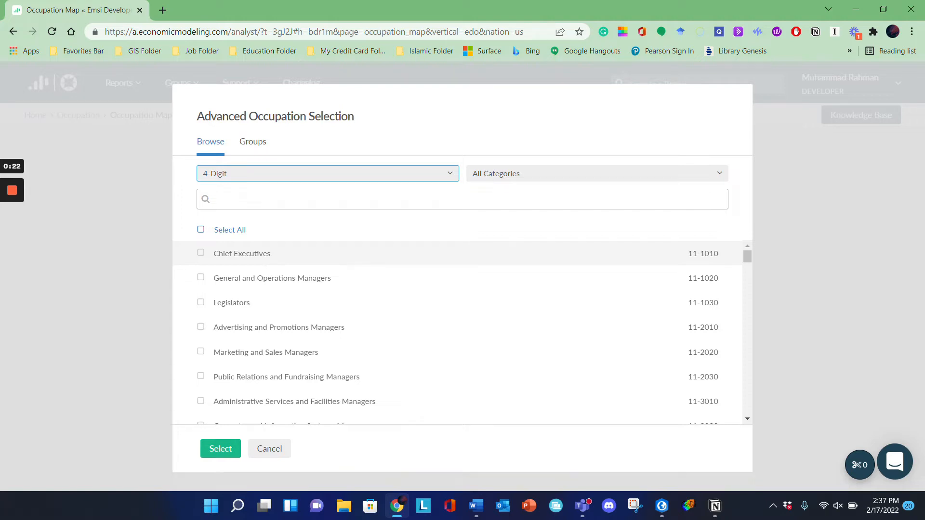
Set the occupation detail level in the Advanced Occupation Selection to 5-Digit.
left_click(298, 174)
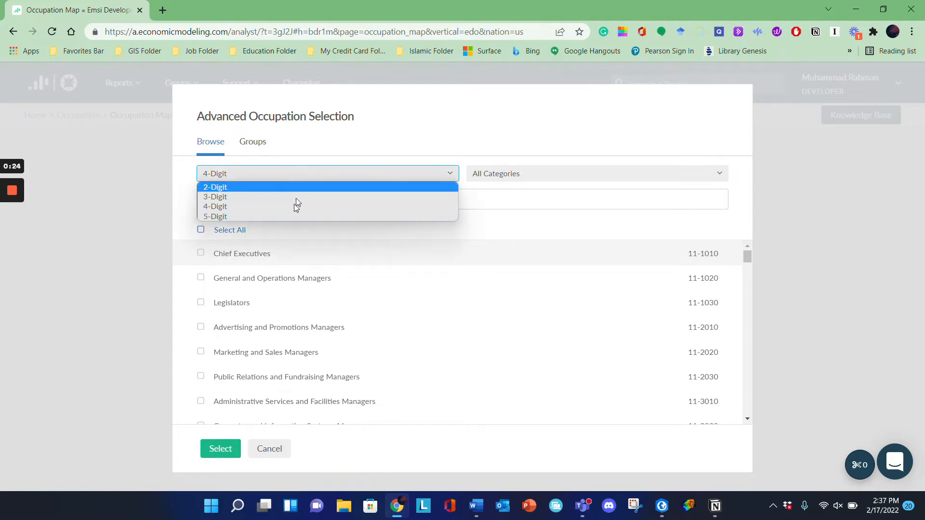
left_click(295, 216)
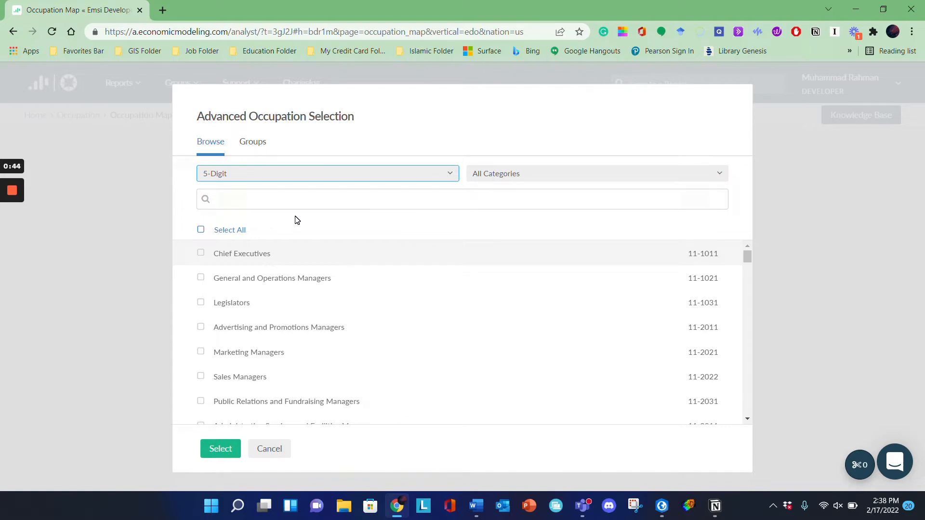
Search the web for "bls occupation codes" in a new tab and open the Bureau of Labor Statistics' List of SOC Occupations.
left_click(164, 11)
type("bl")
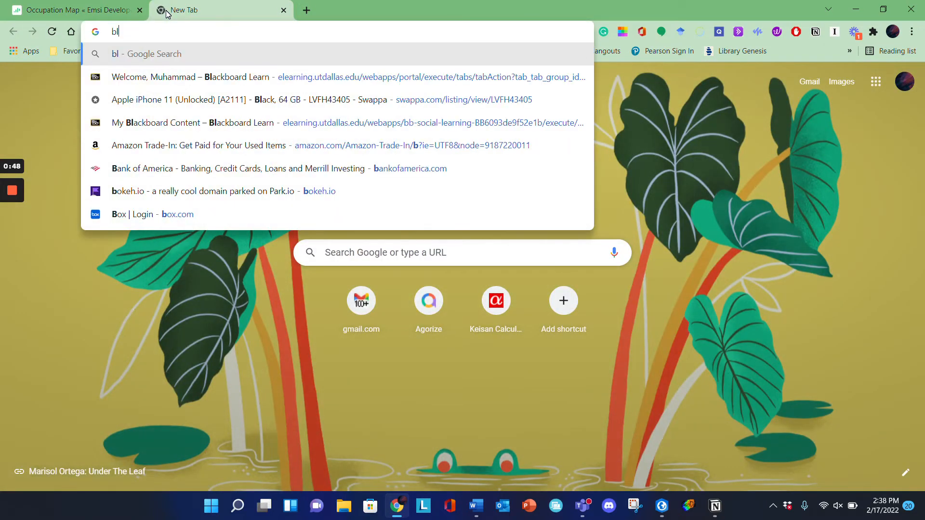
type("s")
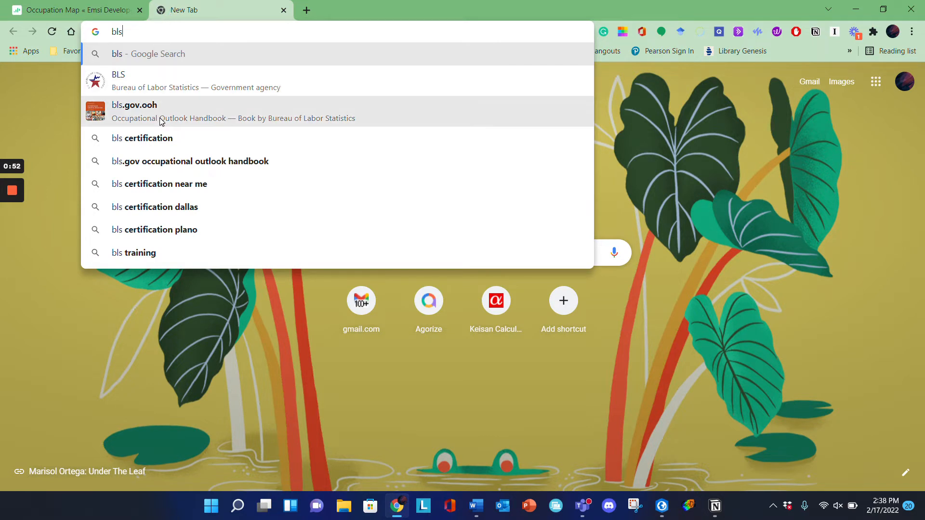
type(" o")
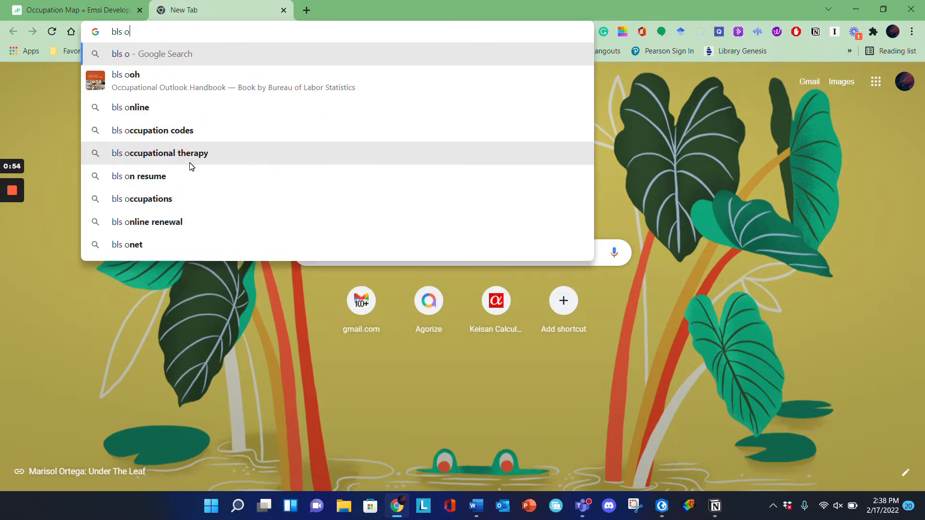
type("c")
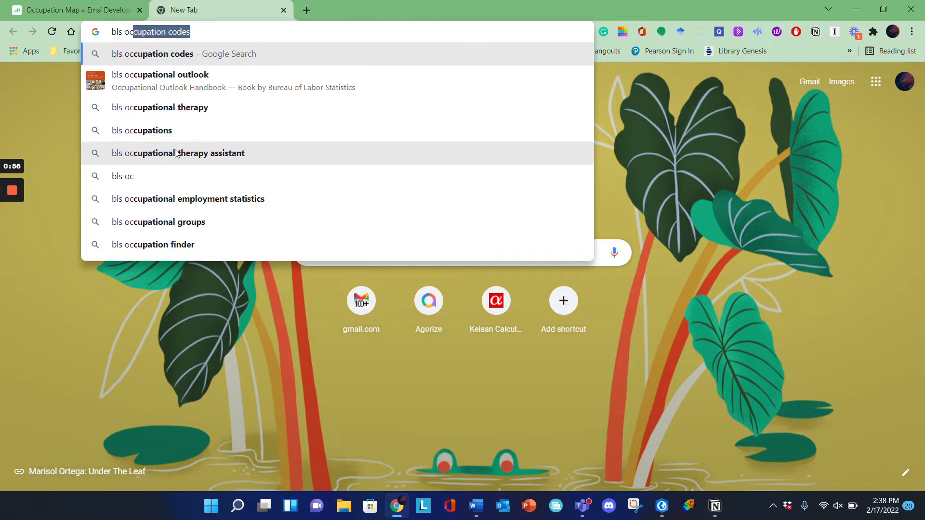
left_click(160, 54)
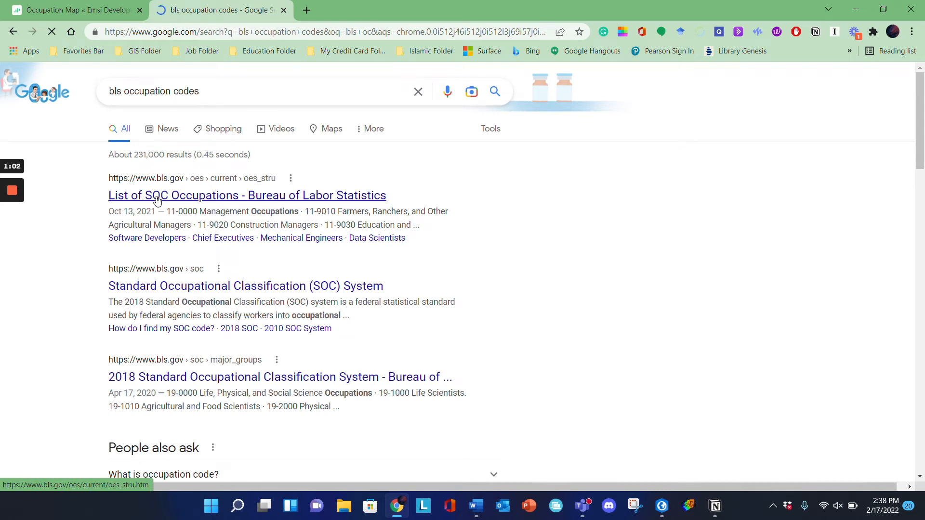
left_click(157, 198)
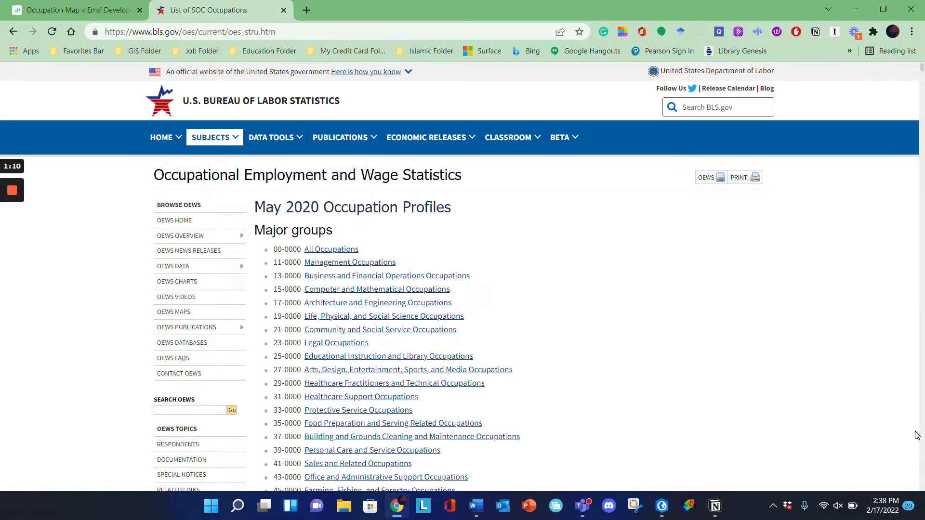
Examine how the SOC list nests detailed occupation codes under the management, business, computer and engineering major groups.
scroll(767, 439, "down", 6)
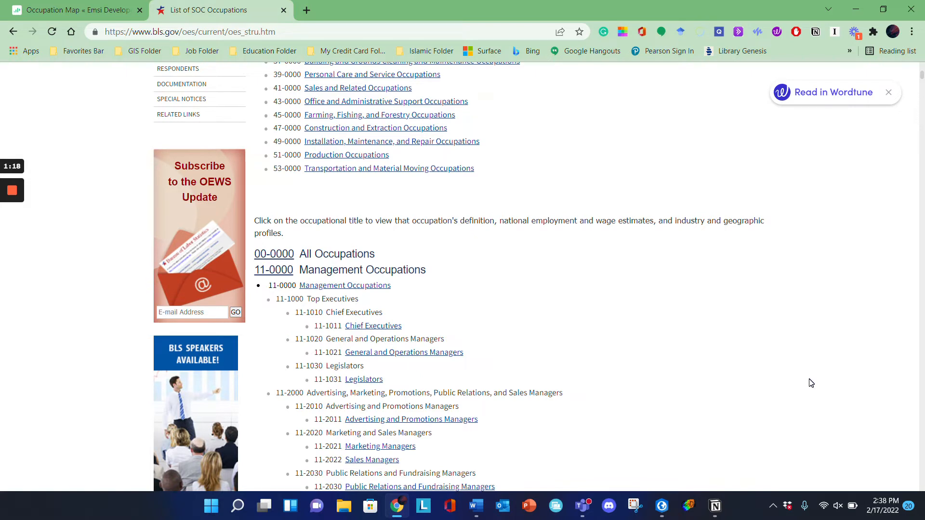
scroll(811, 383, "down", 10)
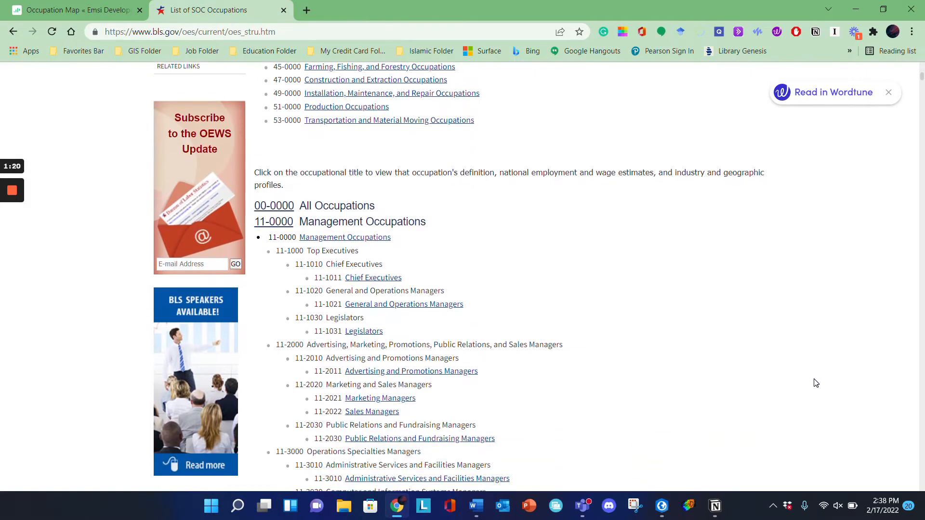
scroll(816, 383, "down", 17)
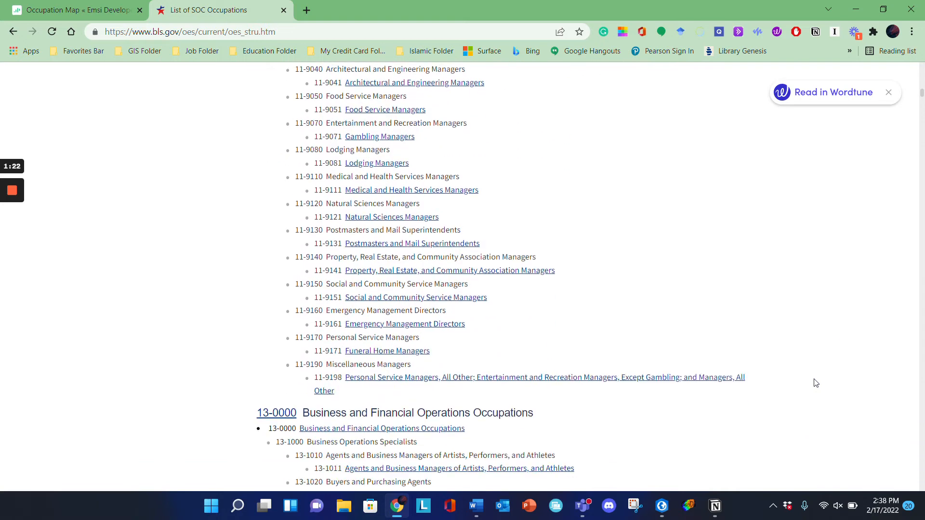
scroll(816, 383, "down", 12)
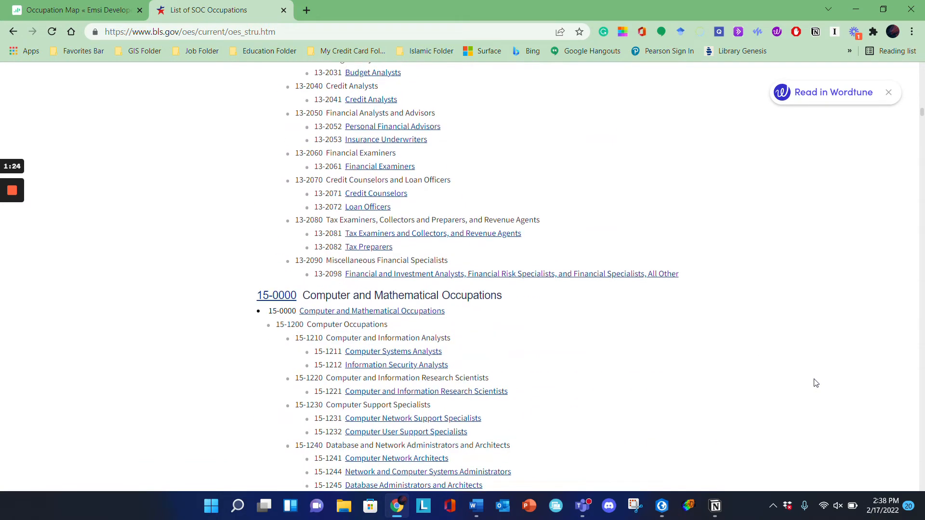
scroll(816, 383, "down", 12)
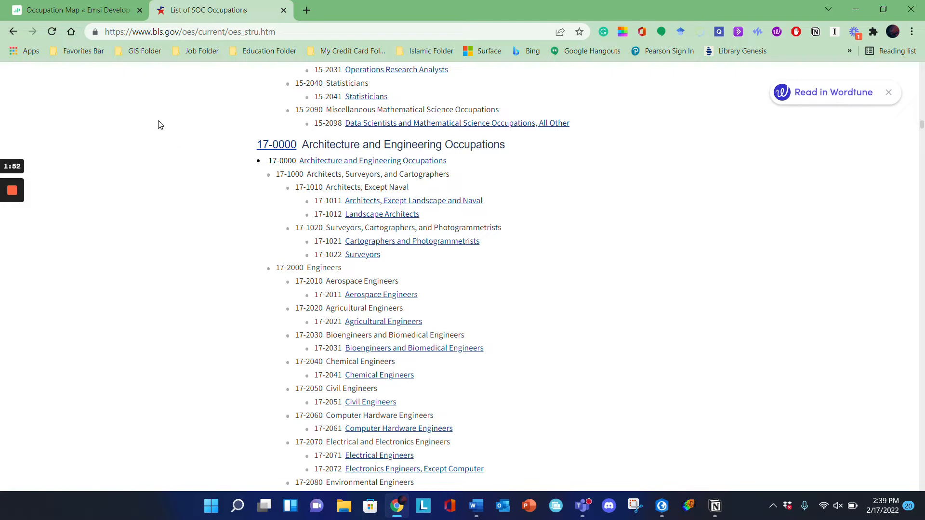
Return to the Occupation Map's occupation selection and add Sales Managers (11-2022) and Industrial Production Managers (11-3051) to the report.
left_click(90, 13)
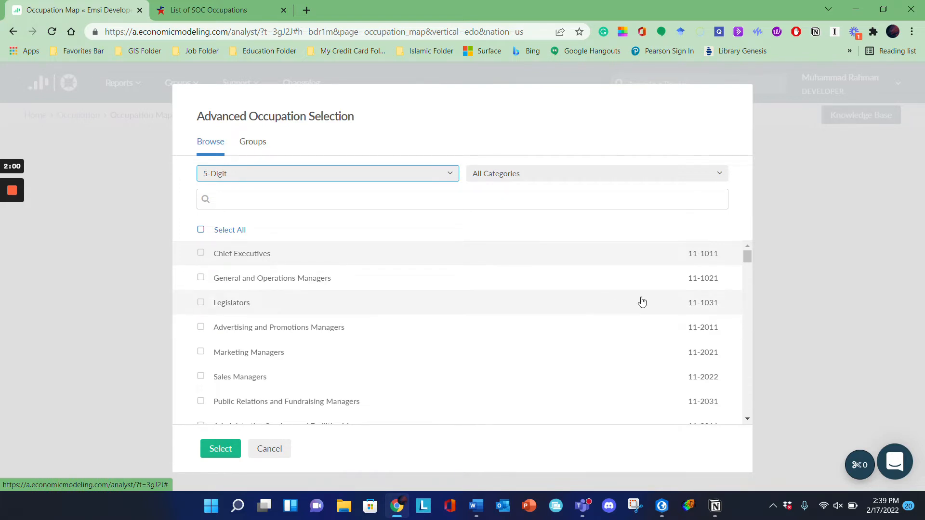
left_click_drag(747, 257, 746, 261)
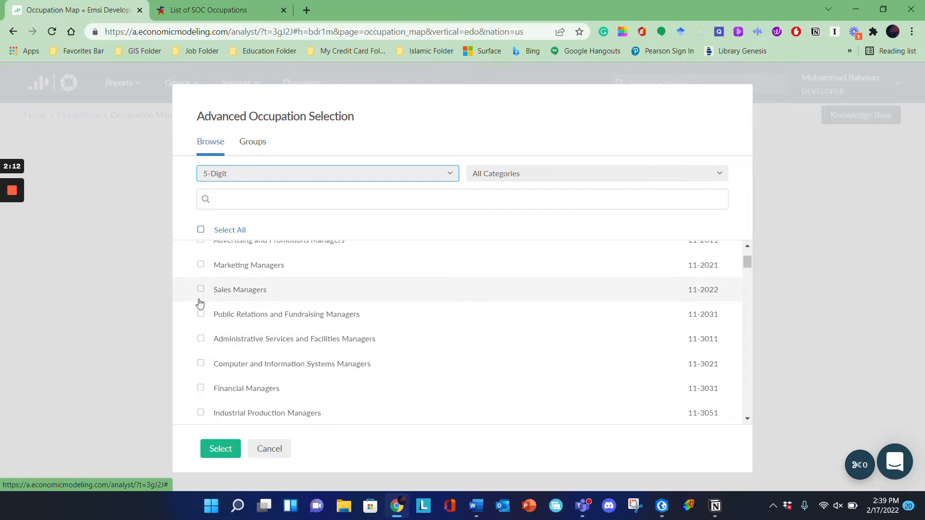
left_click(202, 291)
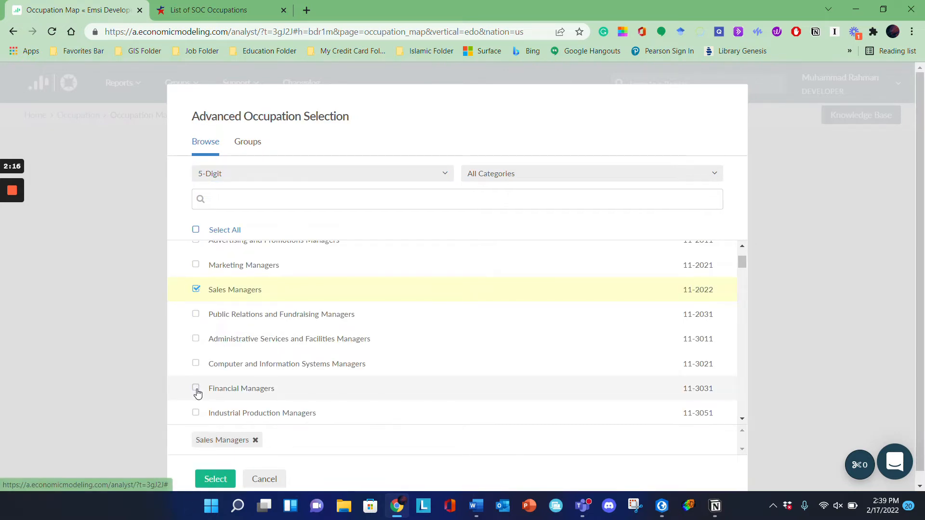
left_click(196, 413)
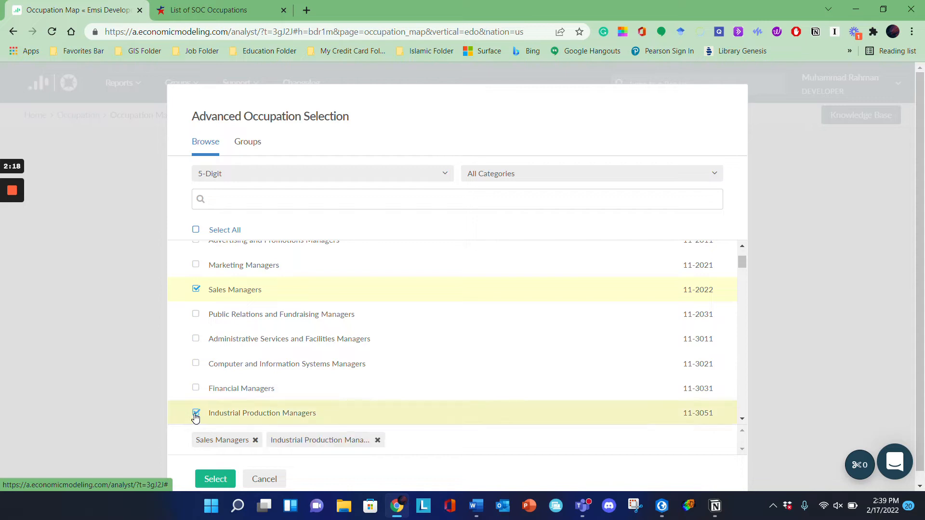
left_click(218, 482)
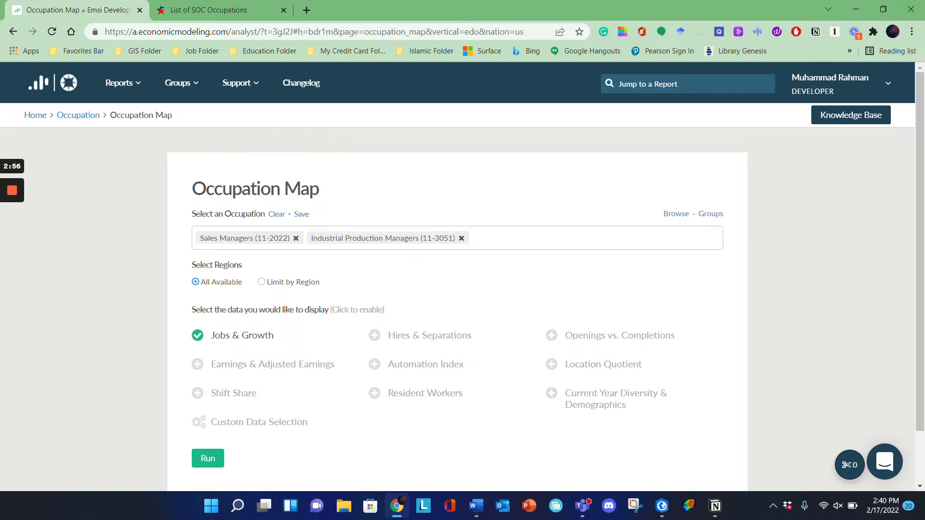
left_click(679, 214)
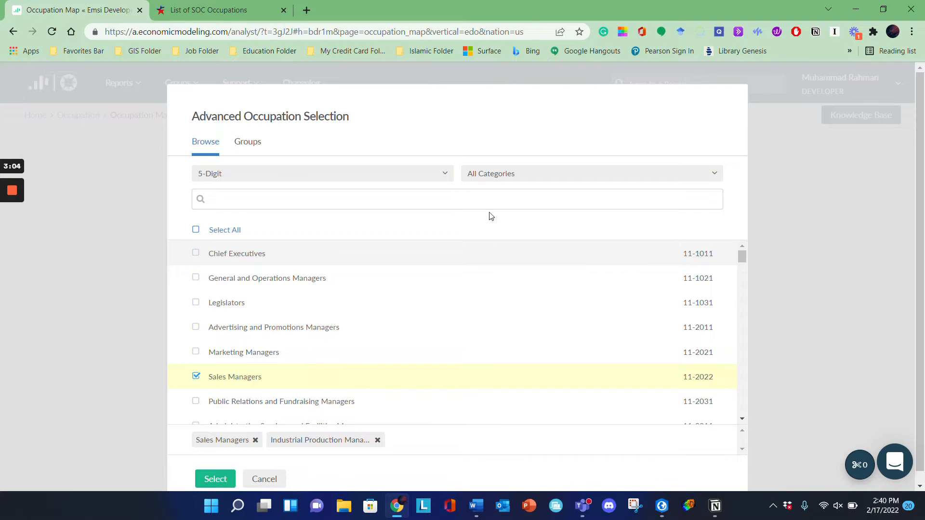
left_click(303, 182)
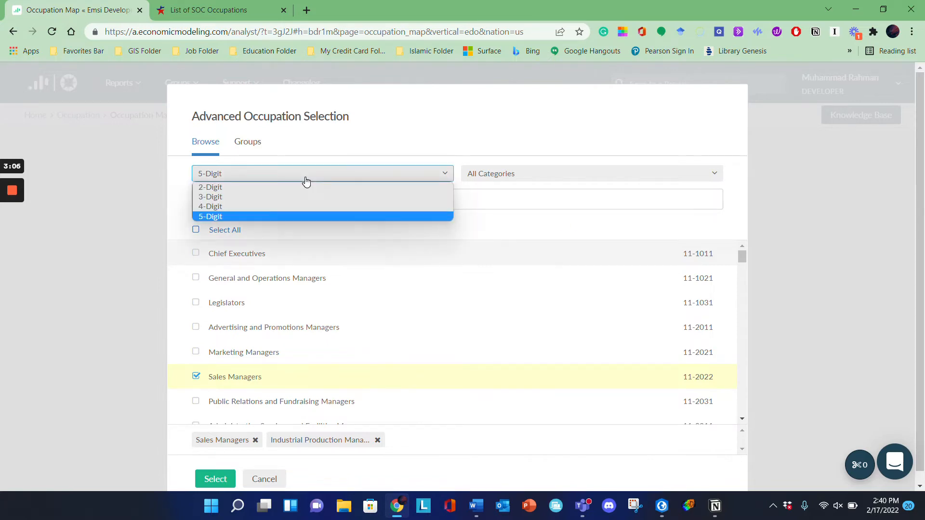
left_click(306, 181)
left_click(208, 199)
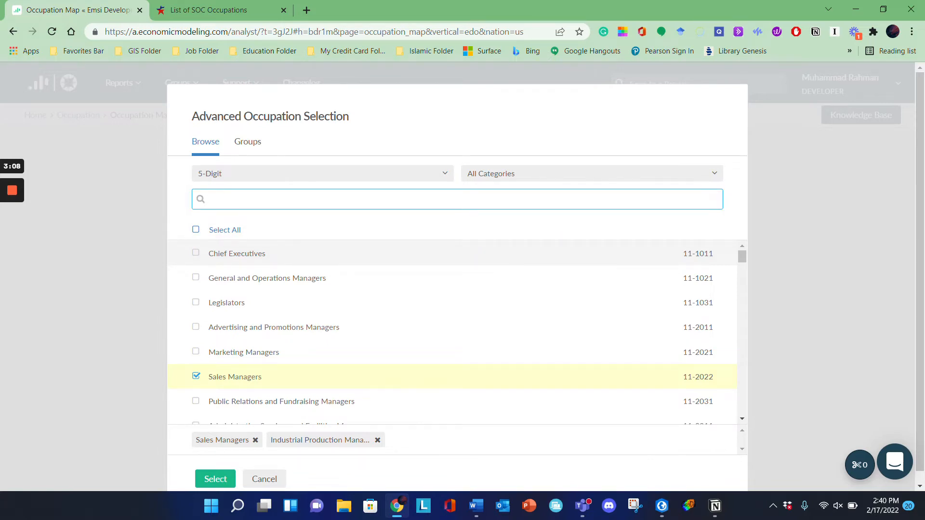
type("MS")
key("BackSpace")
key("BackSpace")
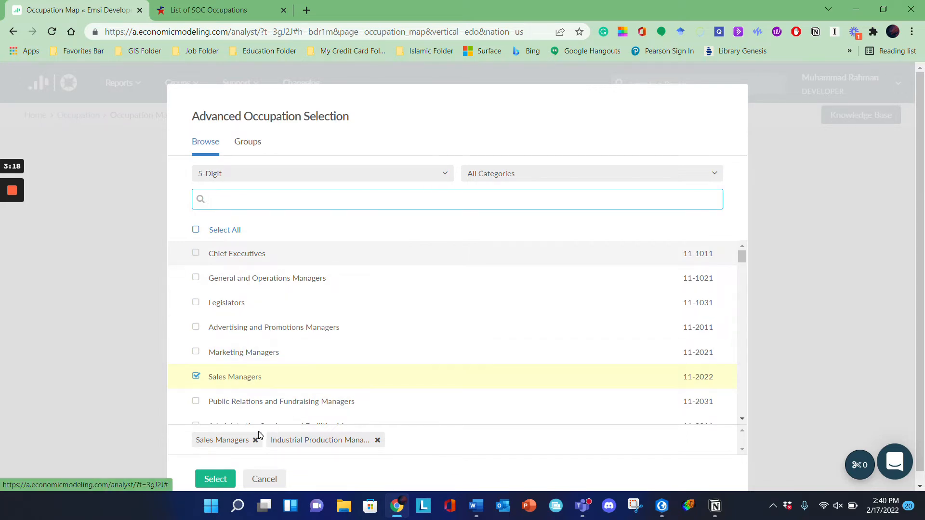
left_click(215, 478)
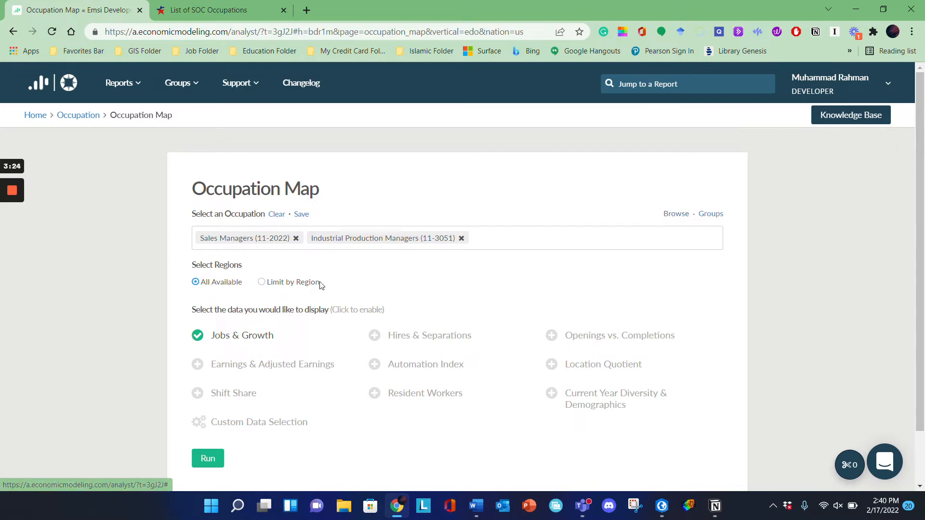
Limit the occupation map by region and filter the region browser to MSA areas in Texas.
left_click(263, 284)
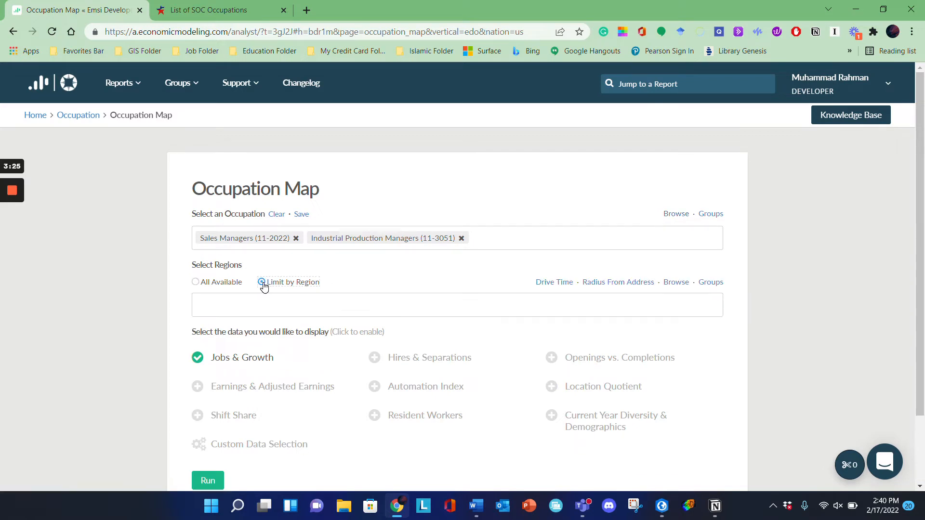
left_click(678, 285)
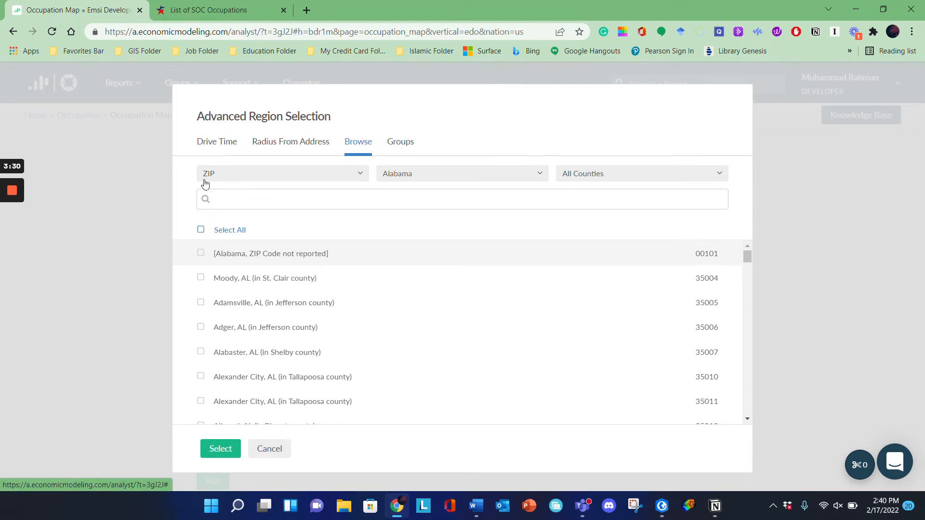
left_click(231, 174)
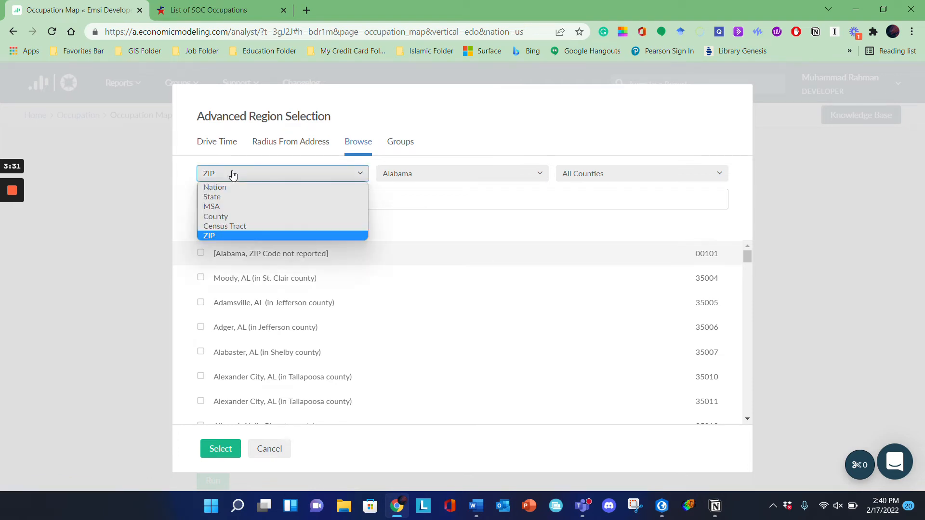
left_click(227, 207)
left_click(497, 180)
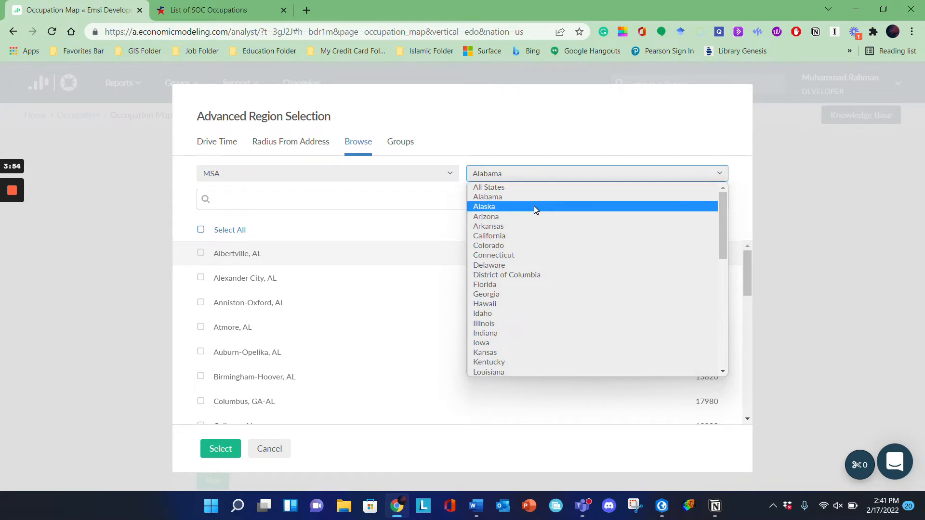
key("t")
key("t")
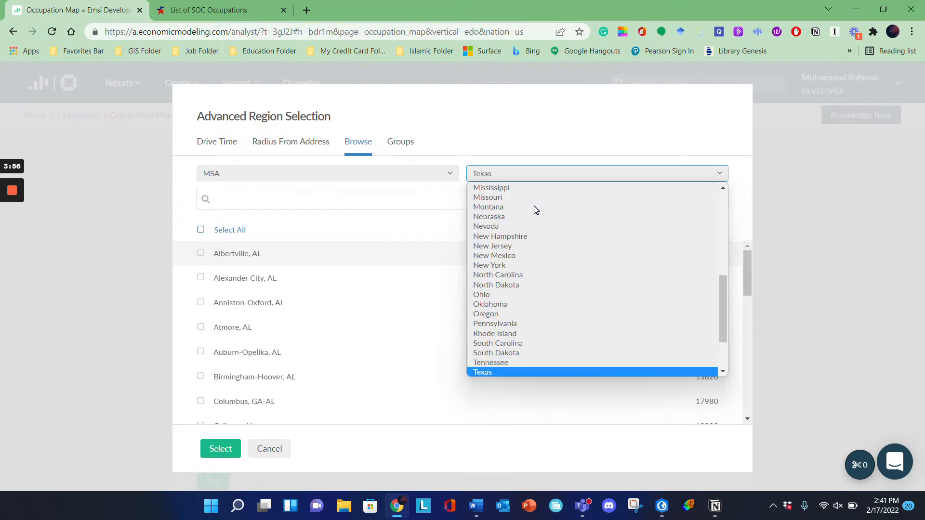
key("Return")
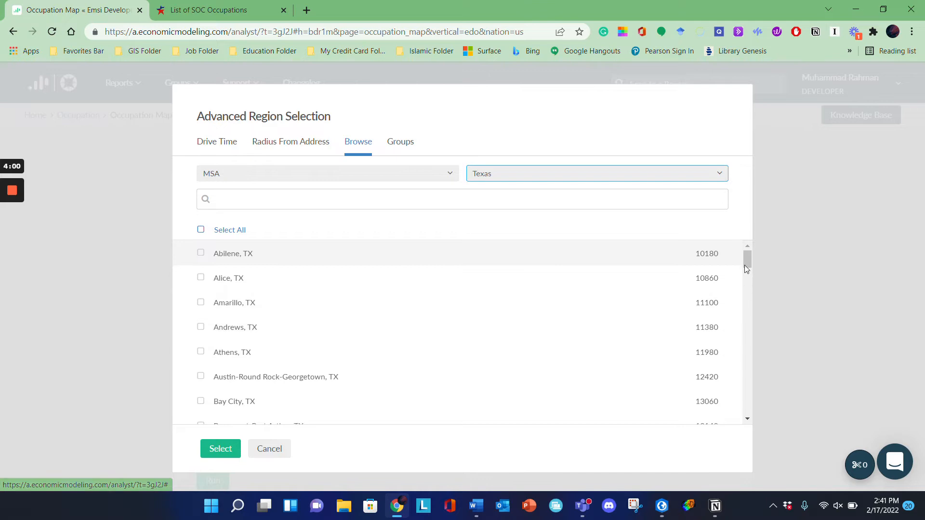
Search the Texas MSAs for "Dallas" and add Dallas-Fort Worth-Arlington, TX (19100) as the report's region.
left_click_drag(746, 267, 740, 324)
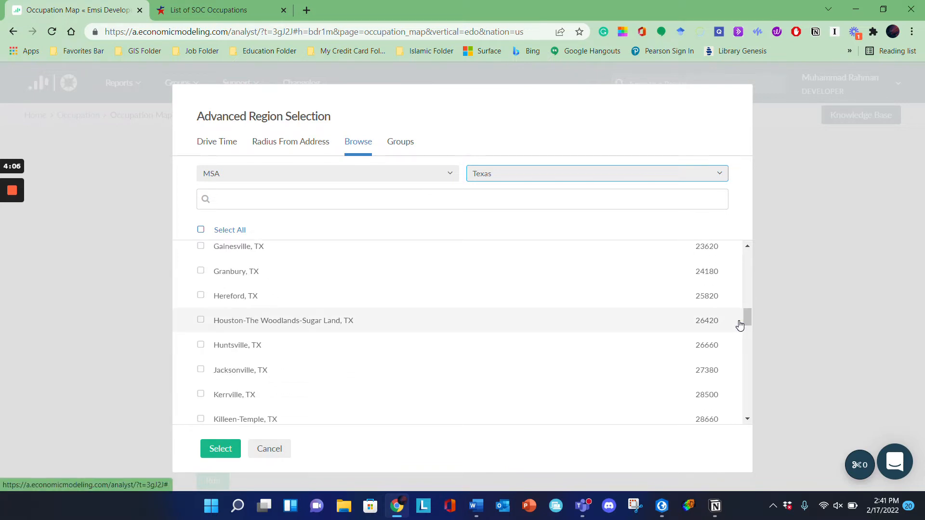
left_click(379, 202)
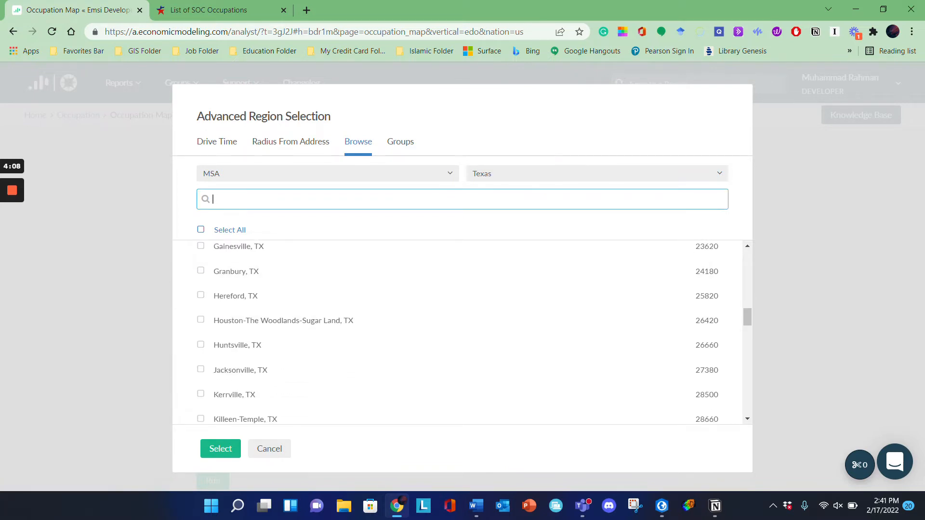
type("Dallas")
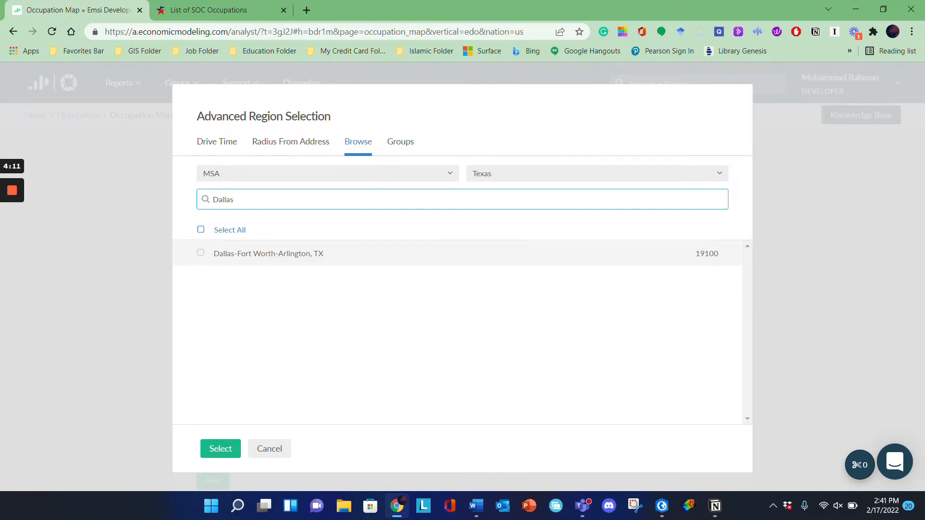
left_click(326, 258)
left_click(214, 478)
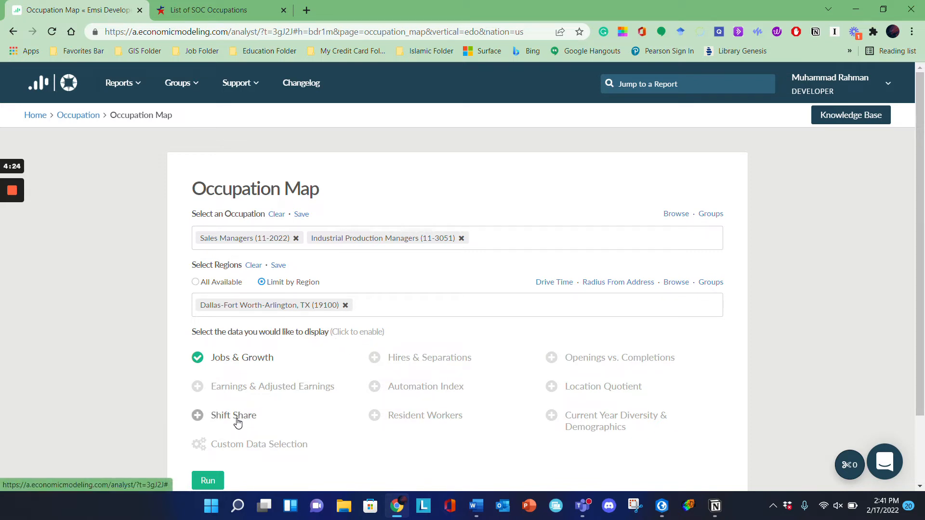
Enable Automation Index and Location Quotient in the data to display.
left_click(375, 391)
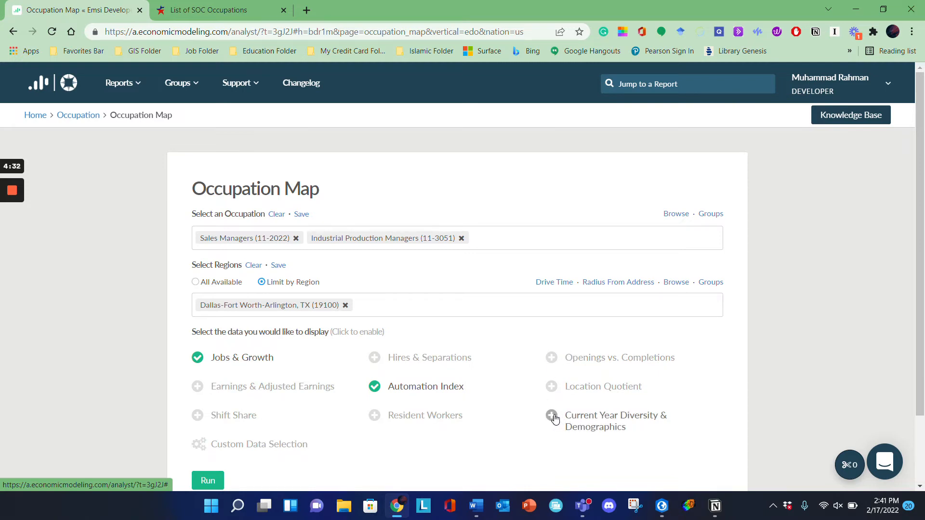
left_click(553, 388)
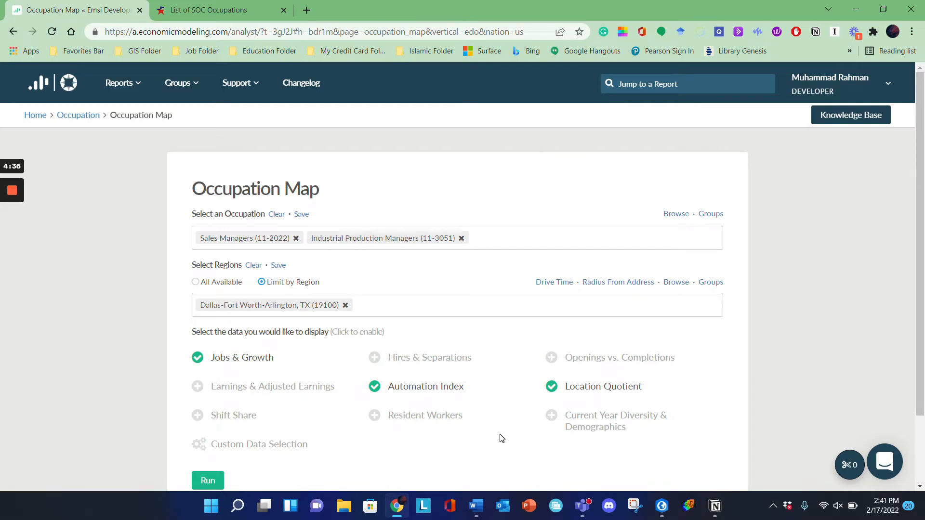
Add Resident Workers to the data to display and run the Occupation Map report.
left_click(376, 417)
left_click(210, 480)
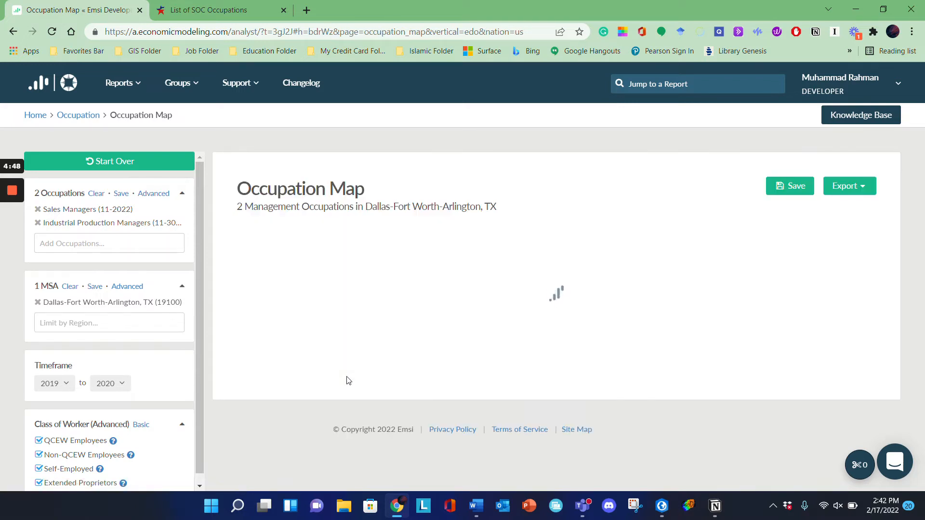
Set the report's timeframe to 2021 through 2026.
left_click(65, 384)
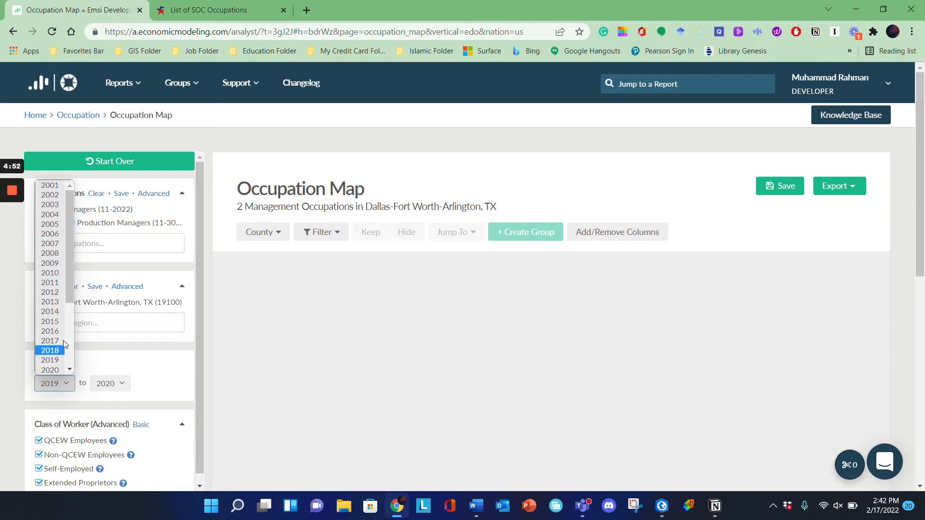
scroll(66, 326, "down", 4)
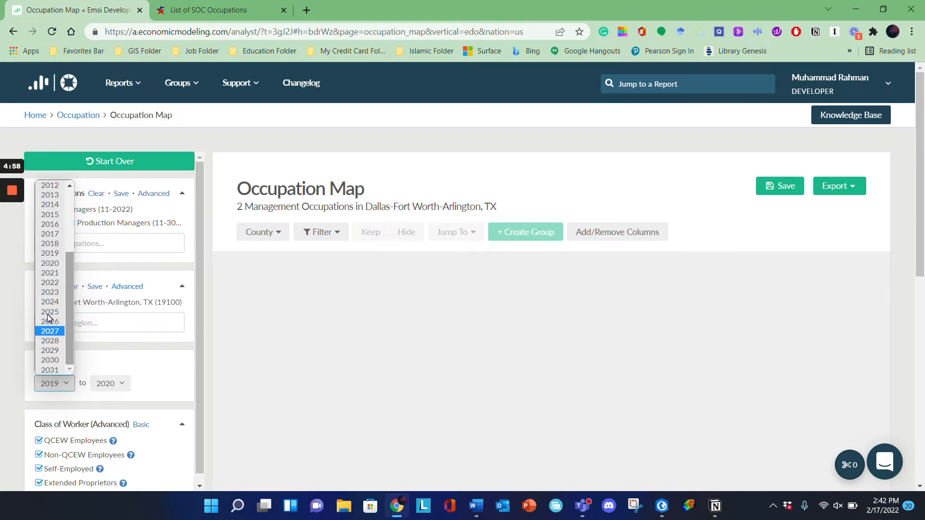
key("Escape")
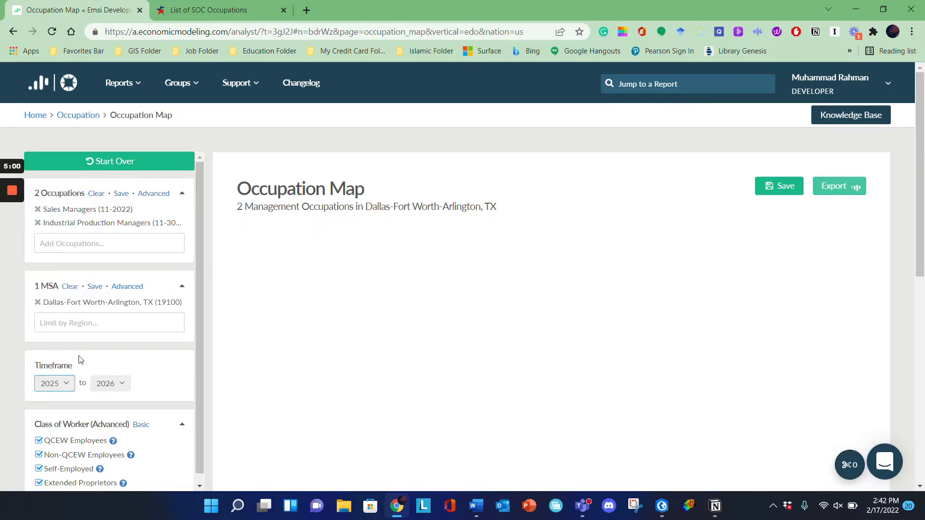
left_click(70, 386)
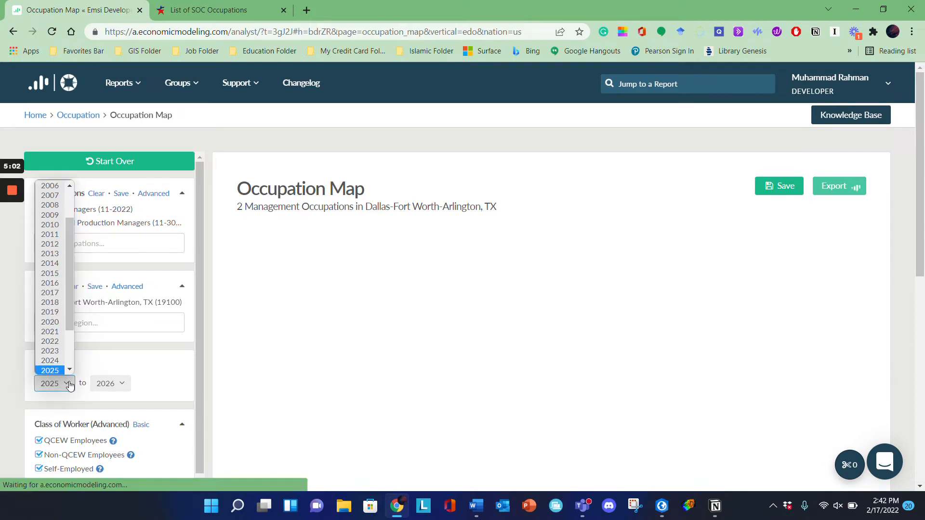
left_click(53, 334)
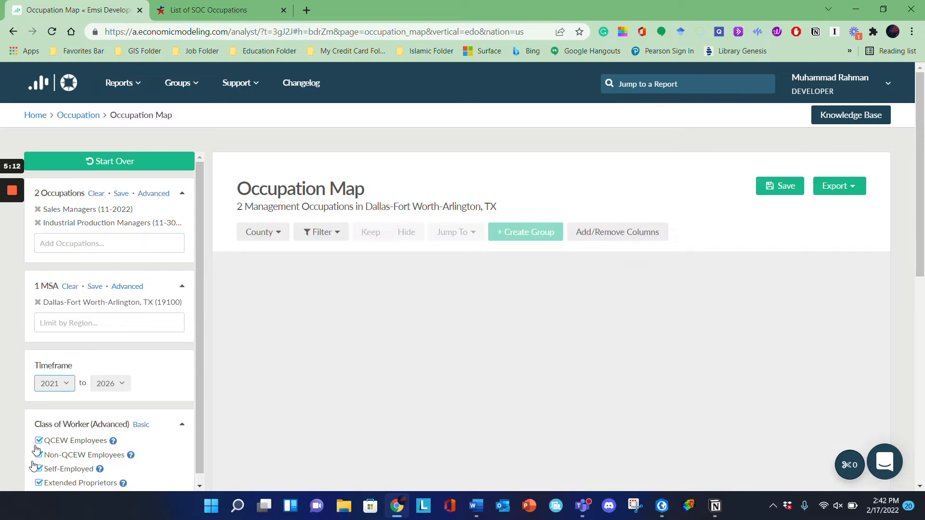
Limit the class of worker to QCEW Employees by enabling basic Employees and excluding Non-QCEW Employees in the advanced options.
left_click(39, 456)
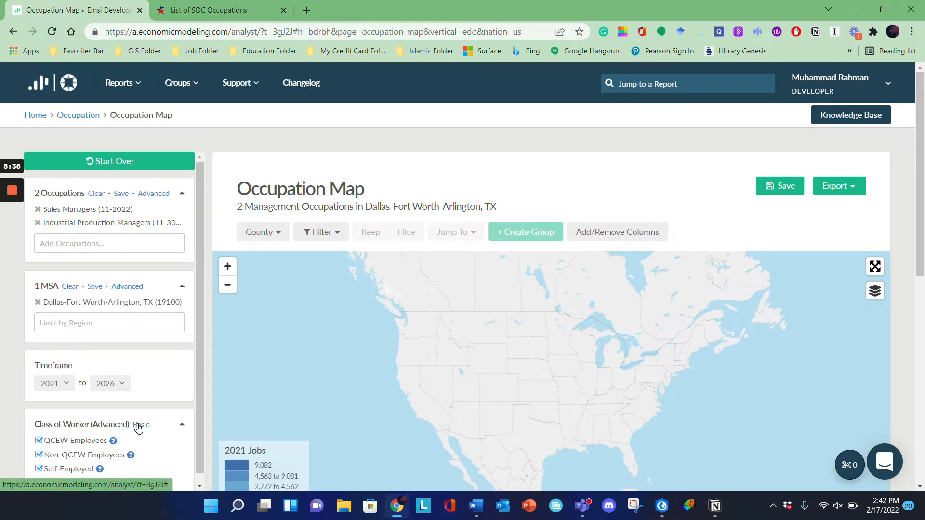
left_click(140, 426)
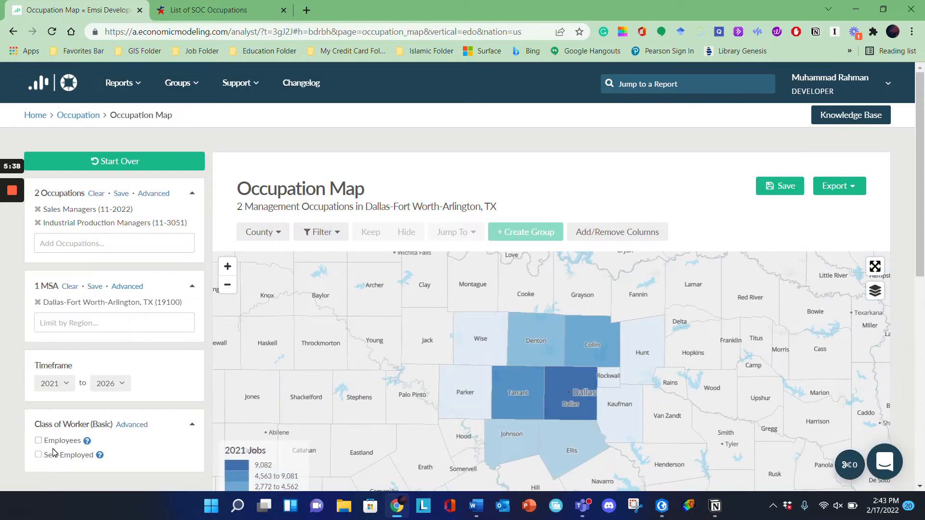
left_click(38, 441)
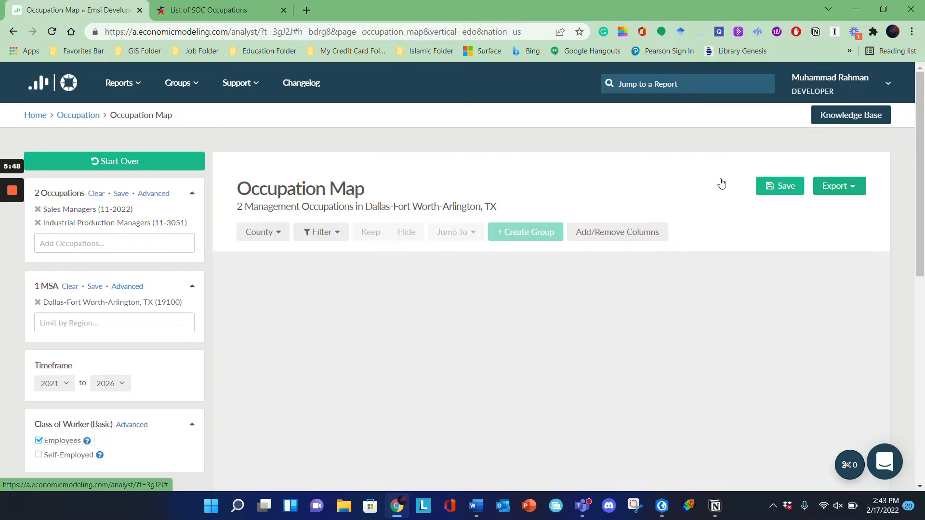
left_click(131, 426)
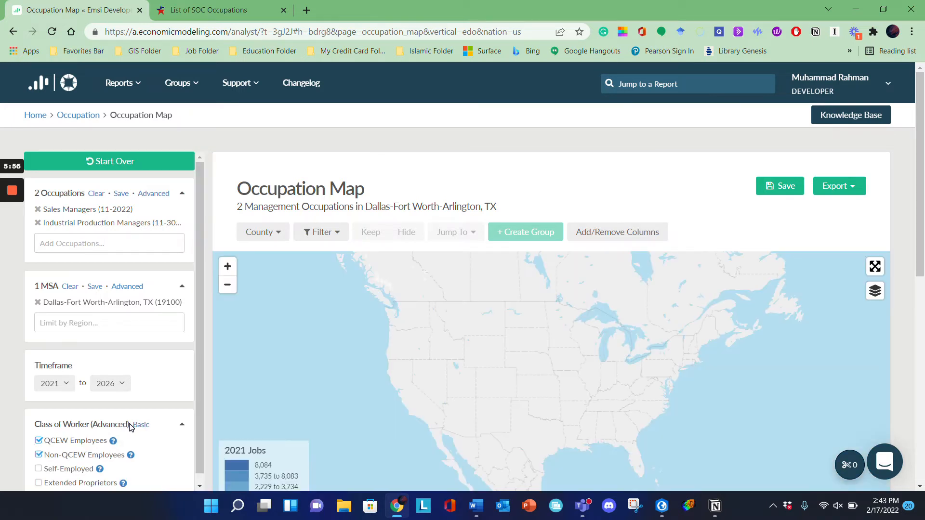
left_click(39, 455)
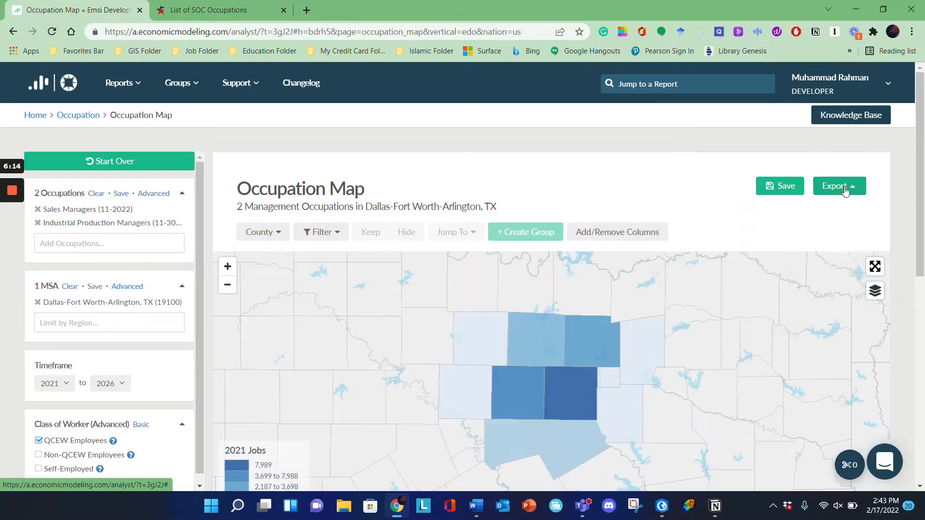
Export the Occupation Map report in both CSV and Excel formats.
left_click(844, 191)
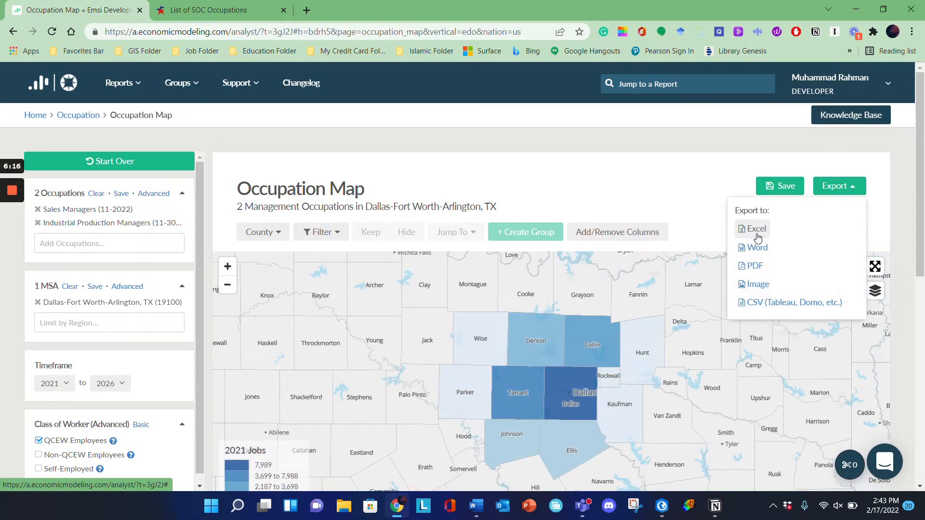
left_click(780, 307)
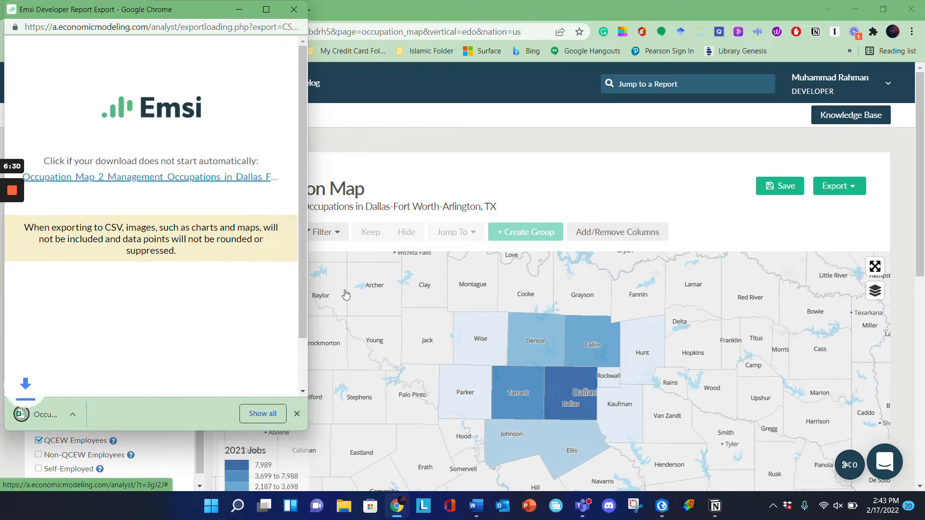
left_click(837, 187)
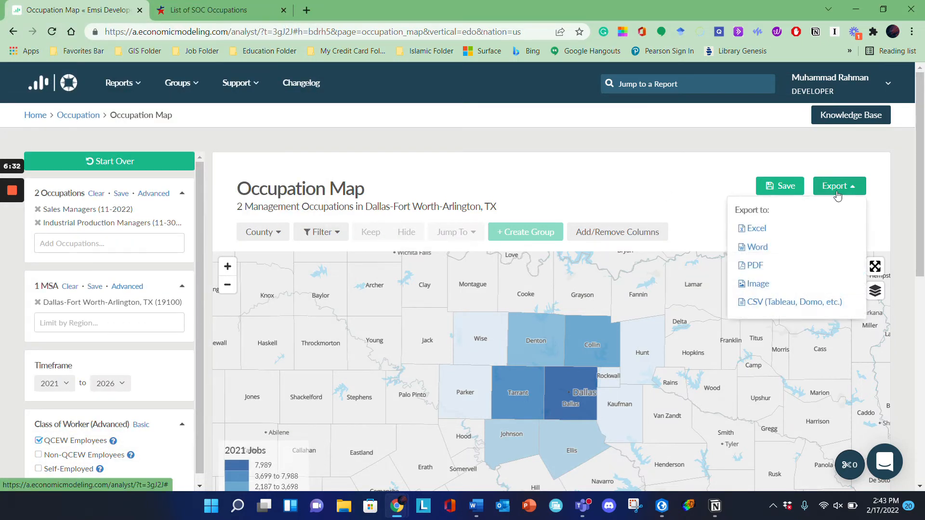
left_click(756, 231)
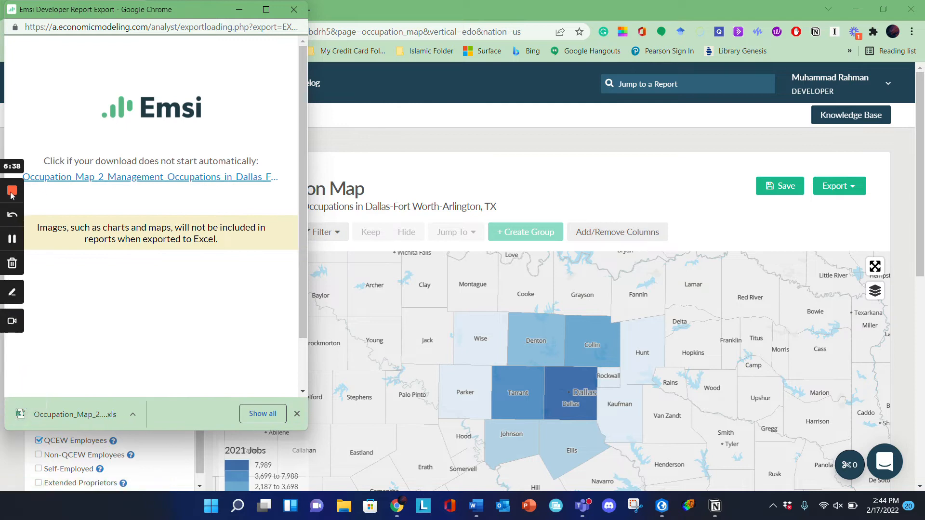
Locate the exported files in the Downloads folder and open the Excel export ending in 1846 in Excel.
left_click(259, 415)
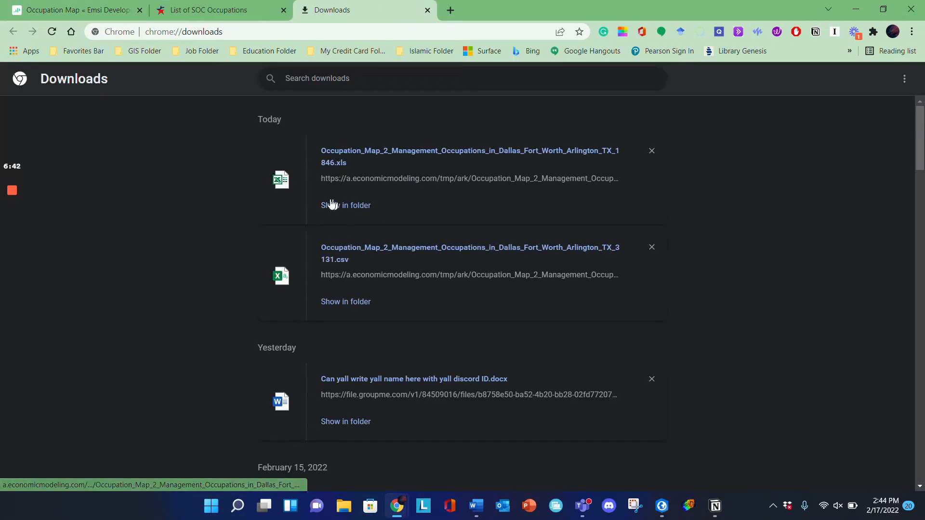
left_click(353, 304)
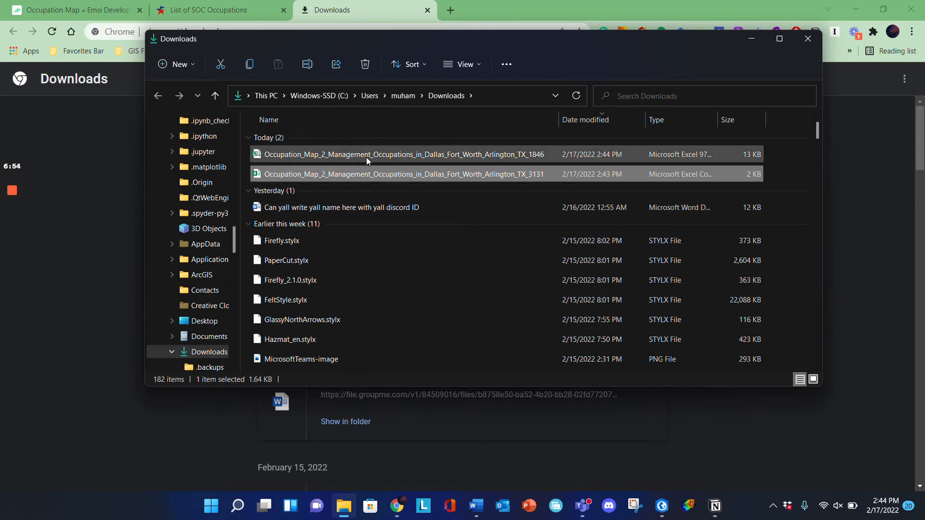
left_click(367, 161)
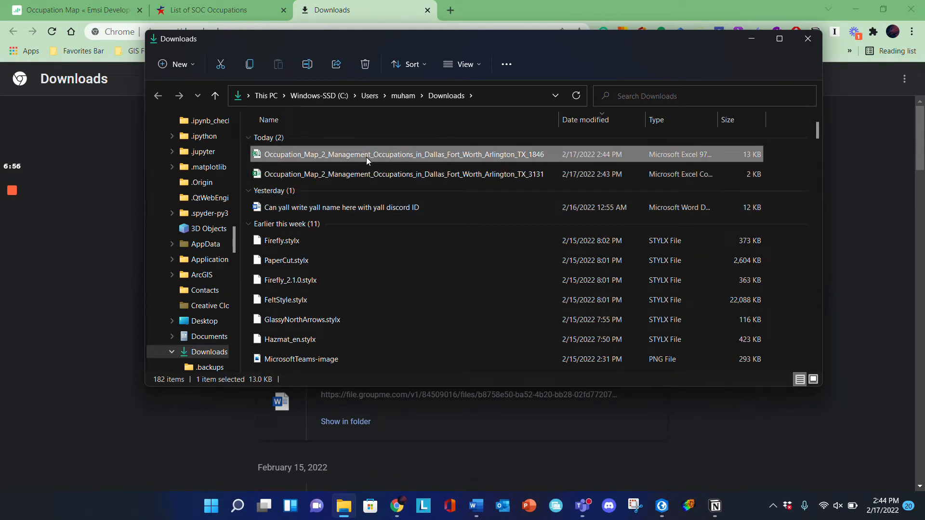
double_click(366, 155)
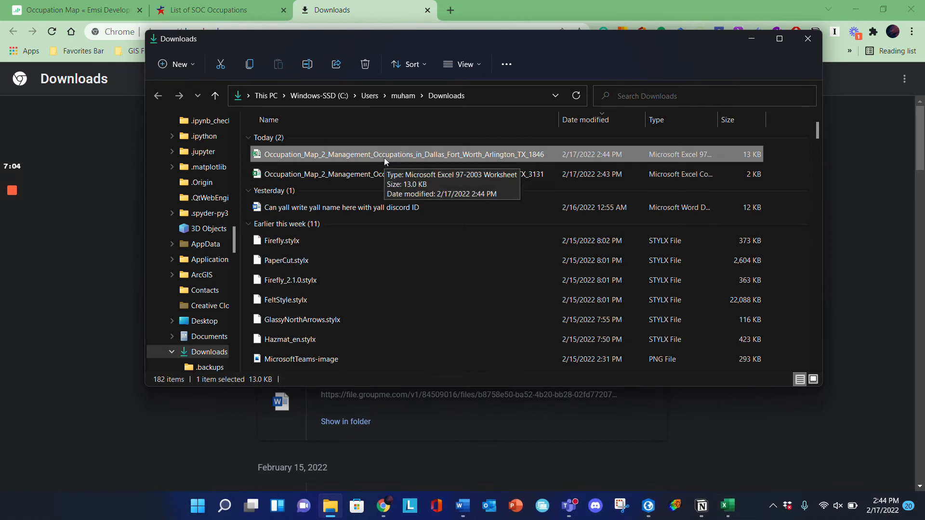
left_click(728, 507)
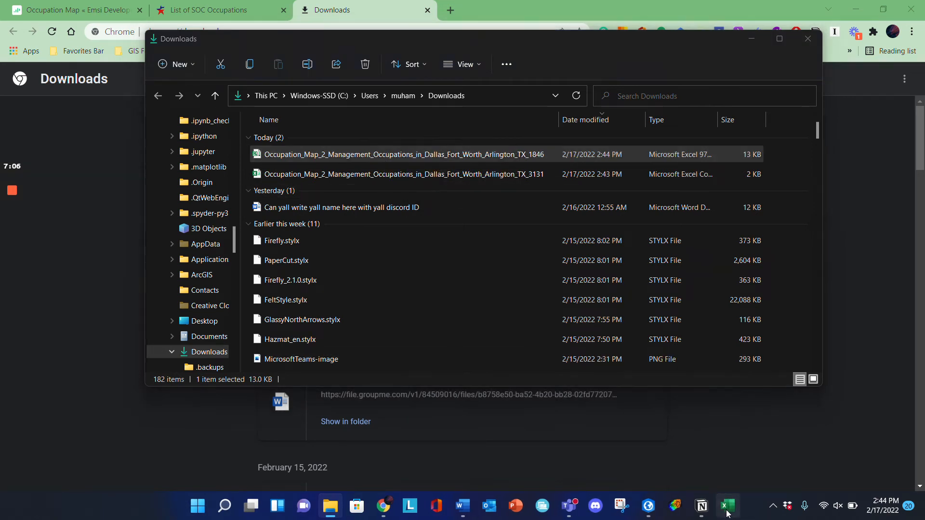
left_click(750, 40)
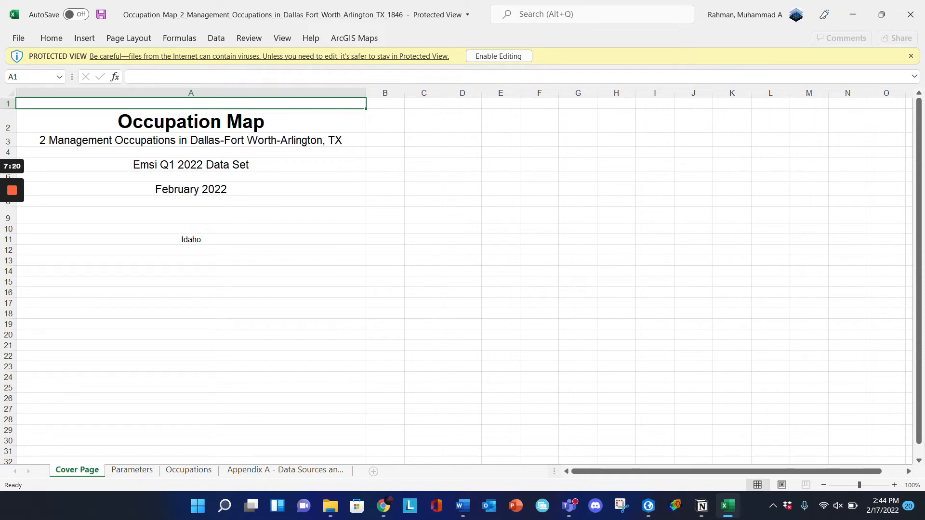
Examine the workbook's Parameters, Occupations and Appendix A sheets, returning to the Occupations sheet.
left_click(138, 472)
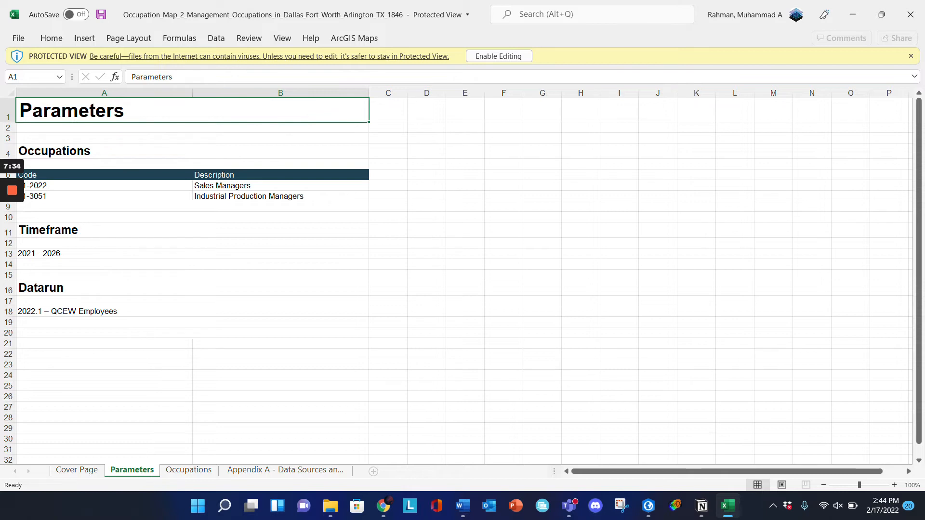
left_click(184, 471)
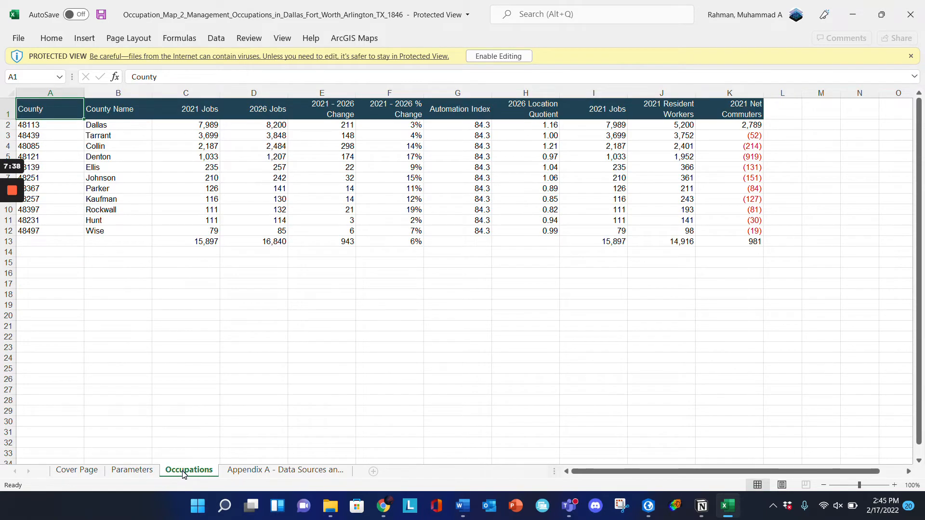
left_click(241, 475)
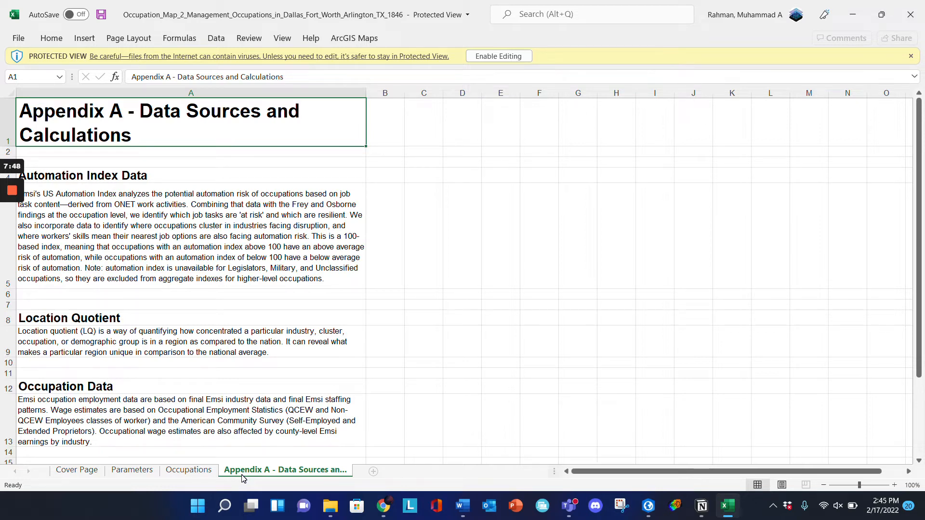
left_click(186, 471)
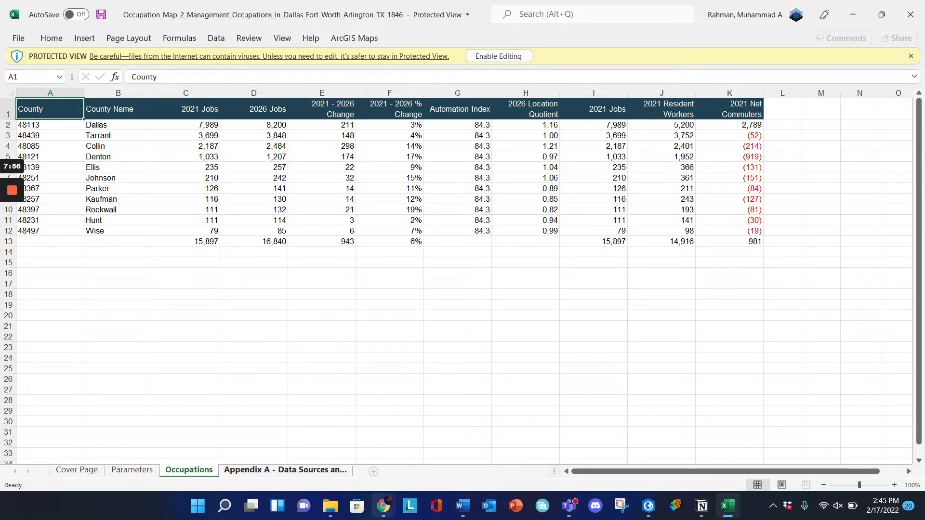
Open the CSV export ending in 3131 from the Downloads folder in Excel.
left_click(331, 506)
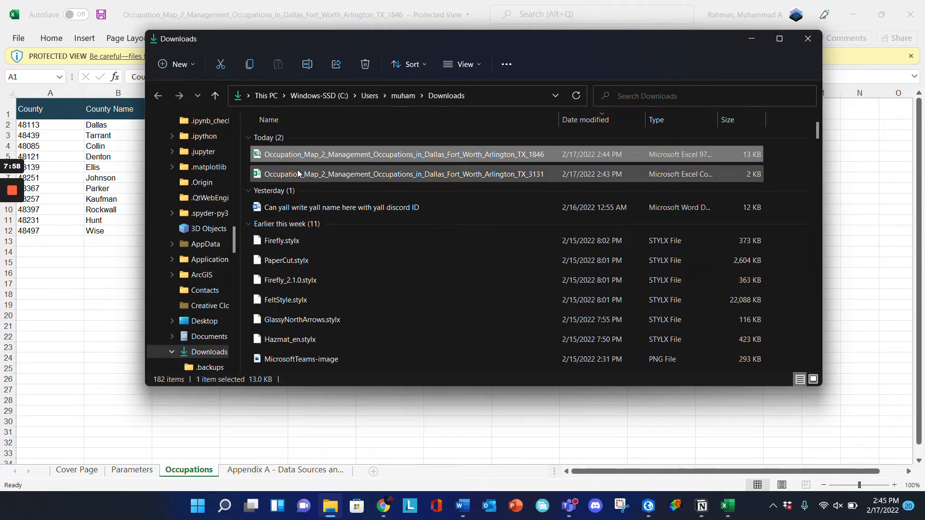
double_click(299, 174)
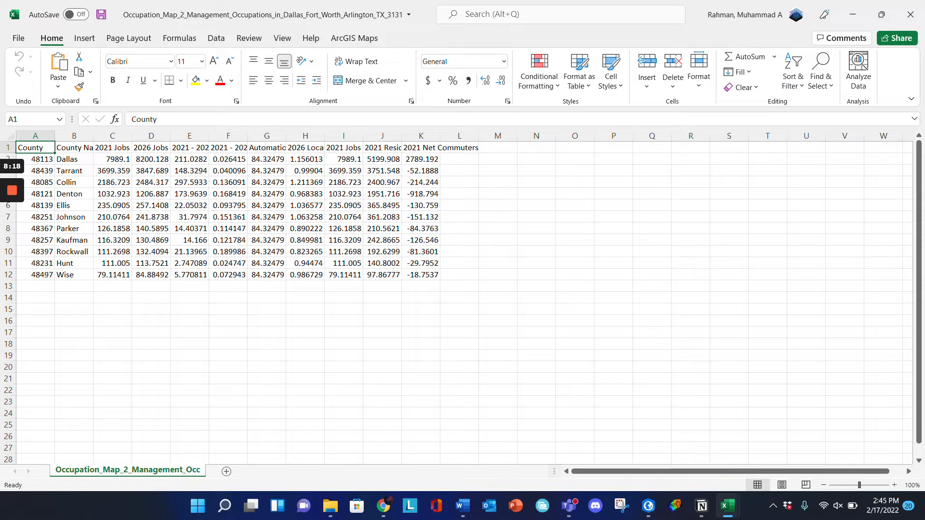
Switch back to Chrome, search the web for "arcgis online" in a new tab and open the ArcGIS Online site.
mouse_move(383, 506)
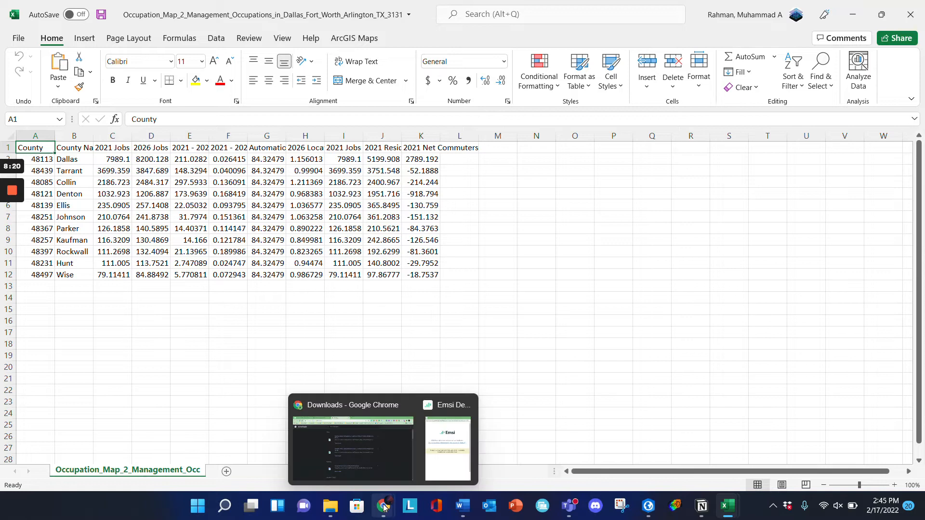
left_click(354, 458)
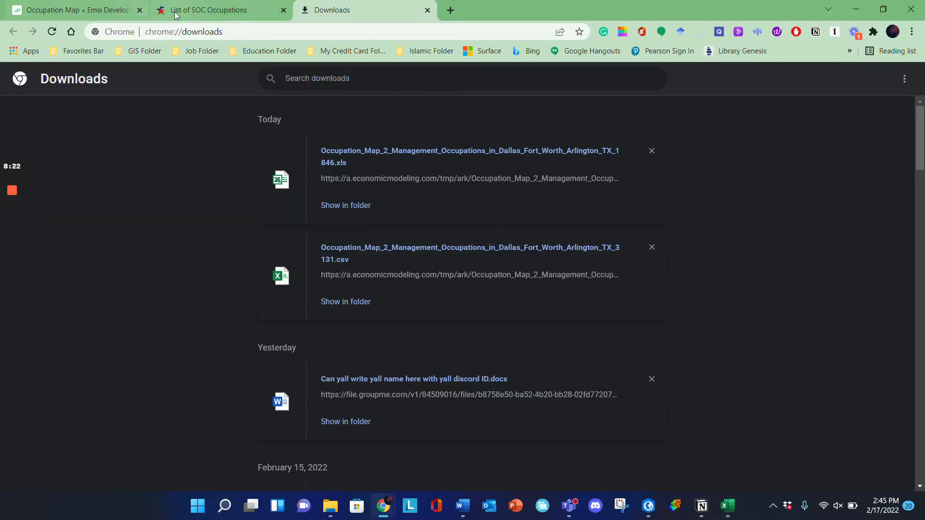
left_click(77, 6)
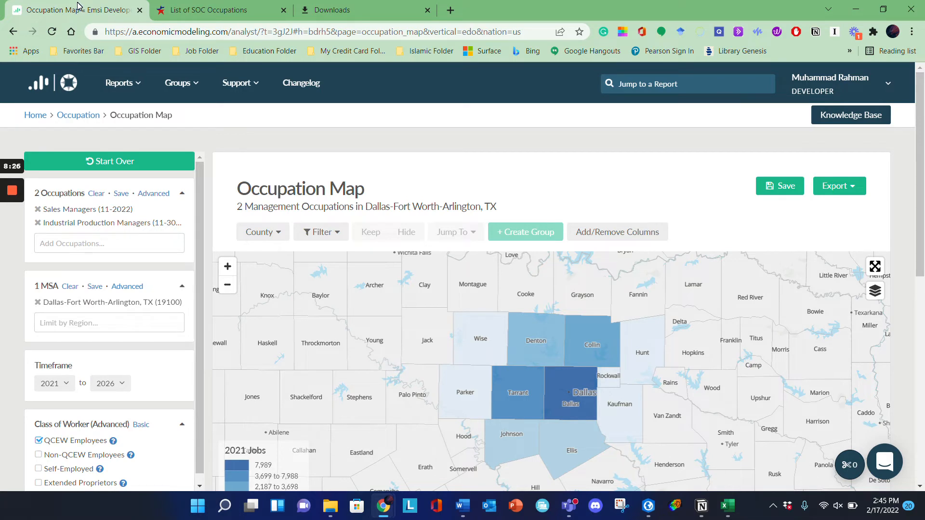
left_click(452, 13)
type("arcgis online")
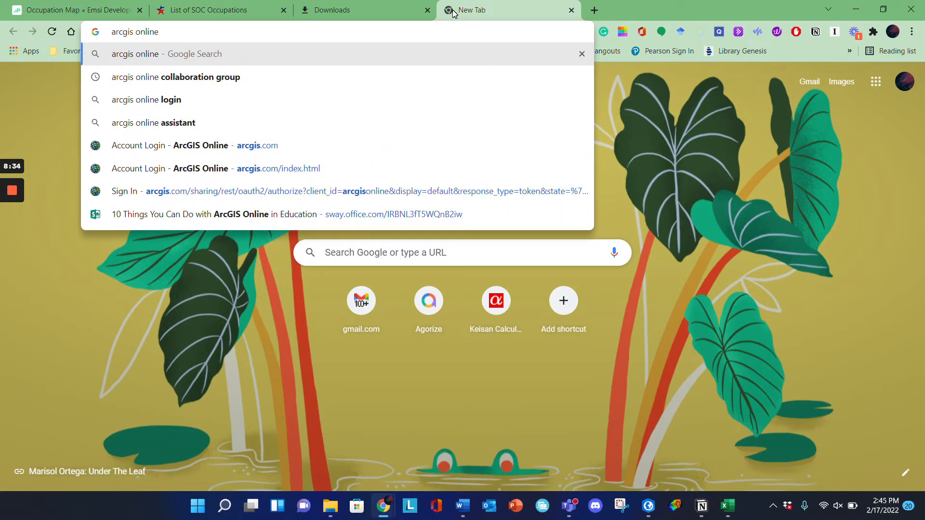
key("Return")
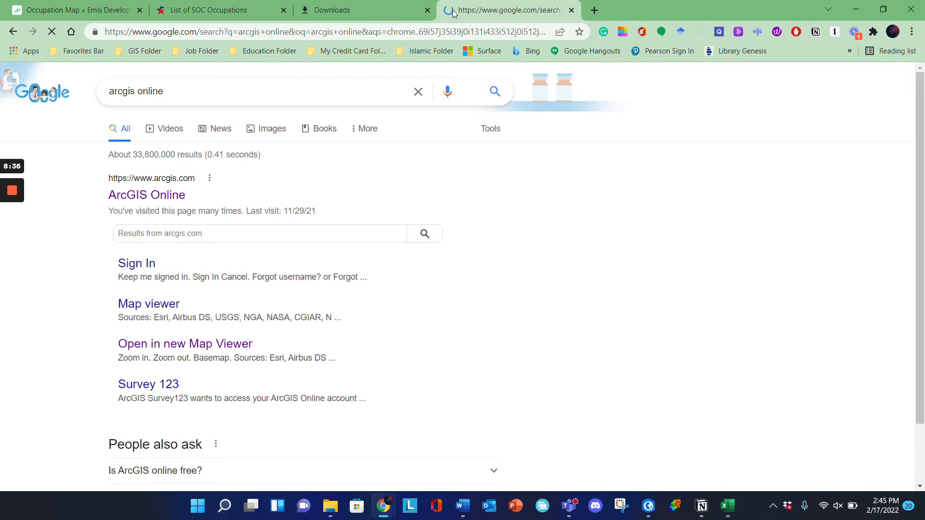
left_click(167, 200)
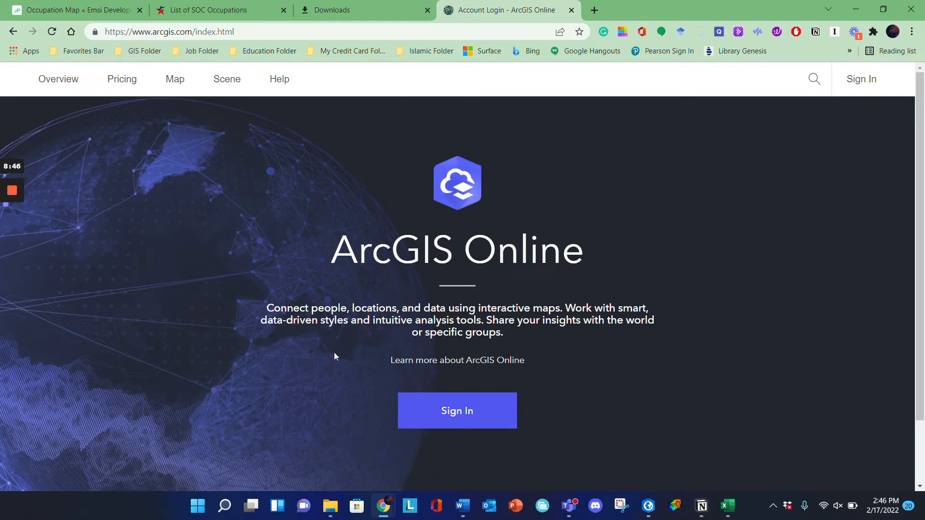
Sign in to ArcGIS Online through the Utdepps organization with the University of Texas at Dallas login, using the saved credentials.
left_click(448, 414)
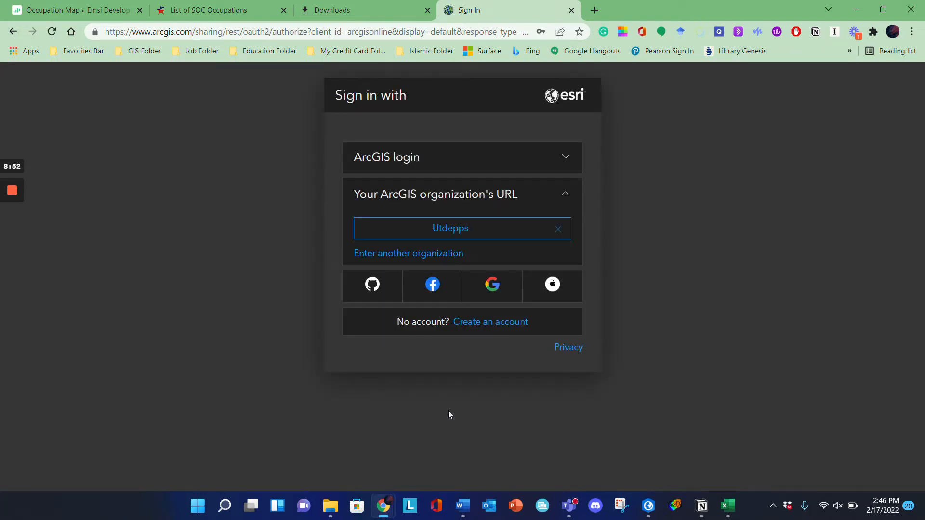
left_click(432, 226)
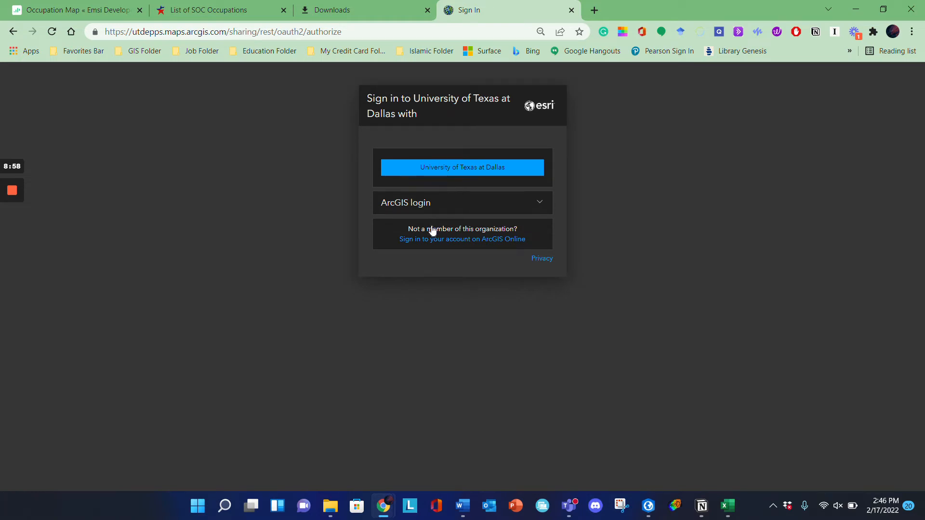
left_click(434, 167)
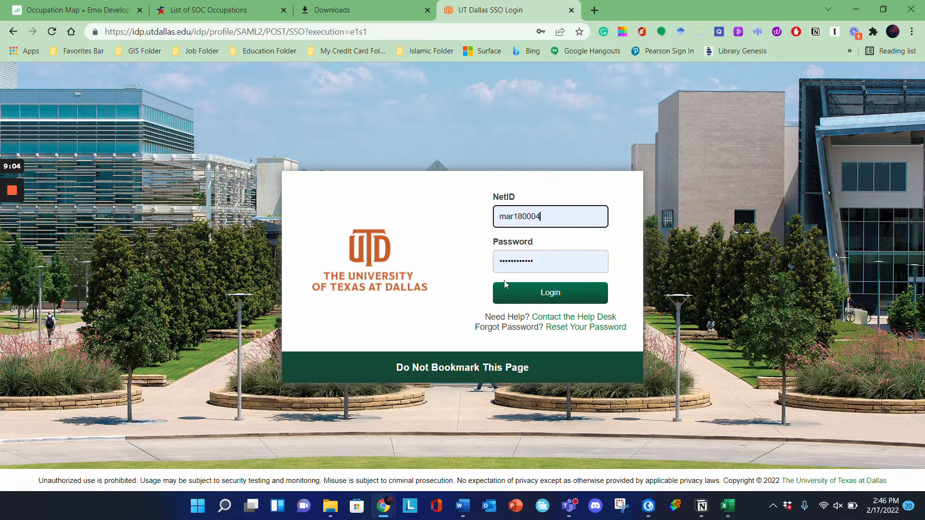
left_click(523, 302)
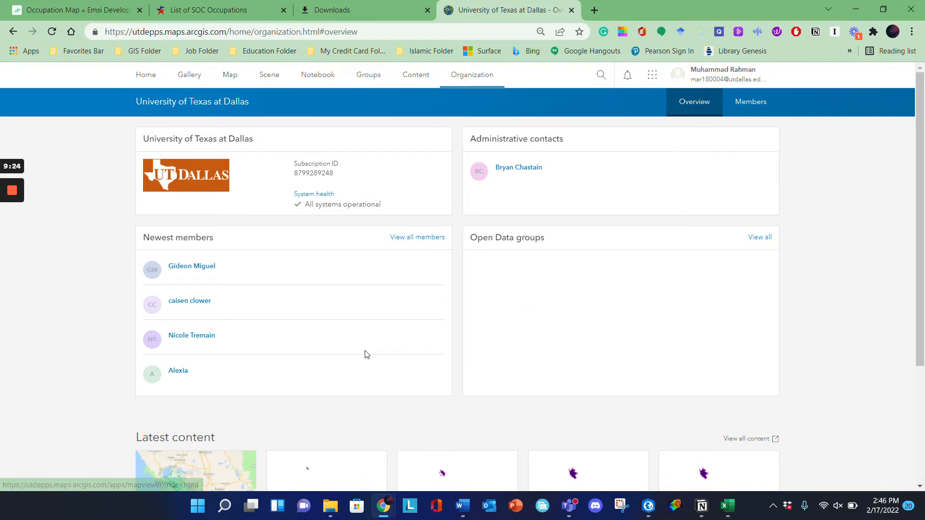
Start a new map from the organization page and open it in Map Viewer Classic.
mouse_move(733, 513)
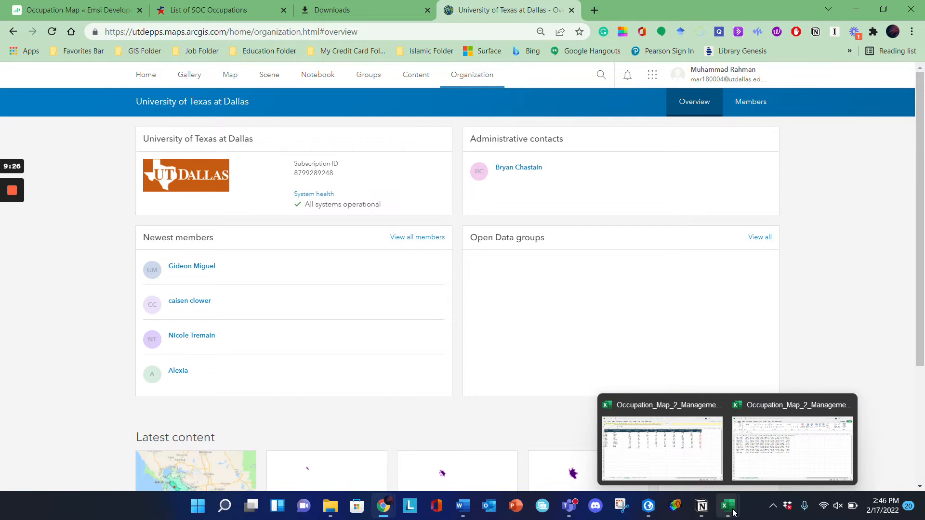
mouse_move(712, 407)
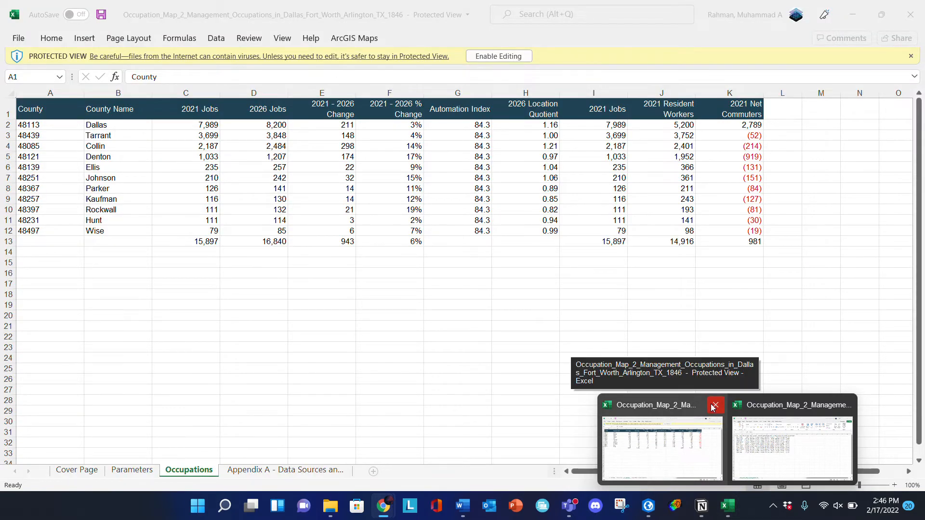
mouse_move(755, 412)
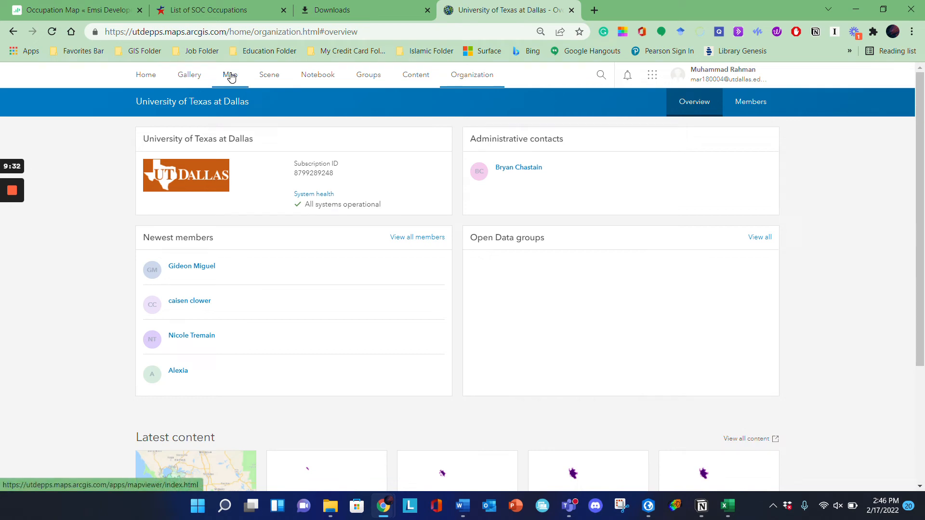
left_click(231, 76)
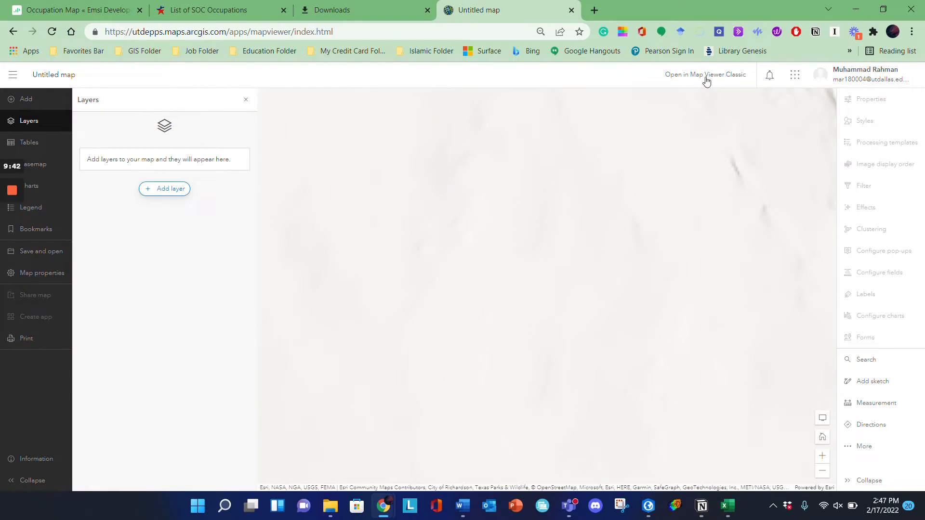
left_click(706, 76)
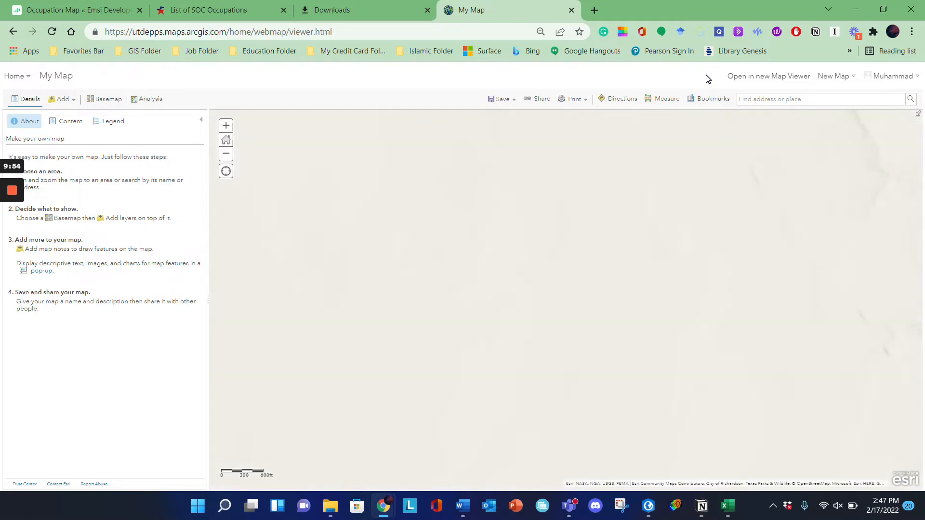
Try to add the CSV export ending in 3131 from the Downloads folder to the map, retrying with the map's contents shown.
left_click(332, 516)
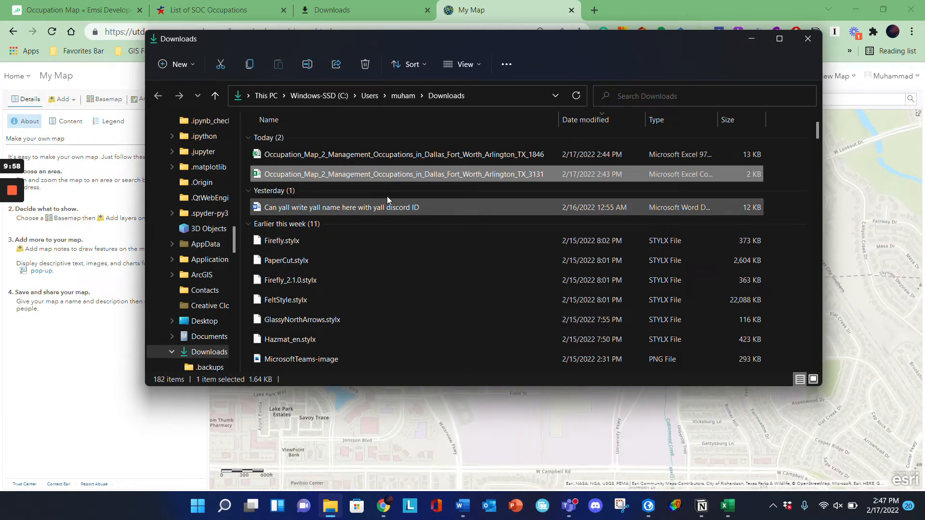
left_click_drag(384, 176, 85, 216)
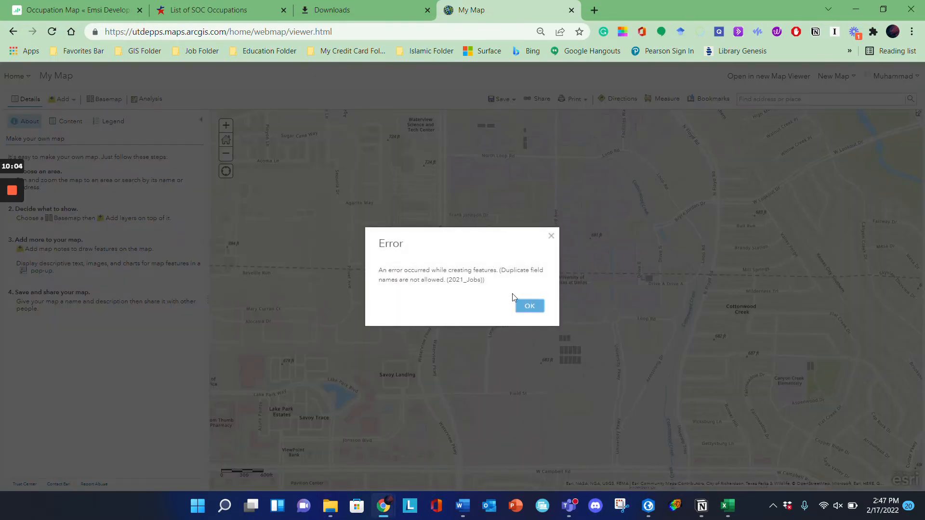
left_click(530, 307)
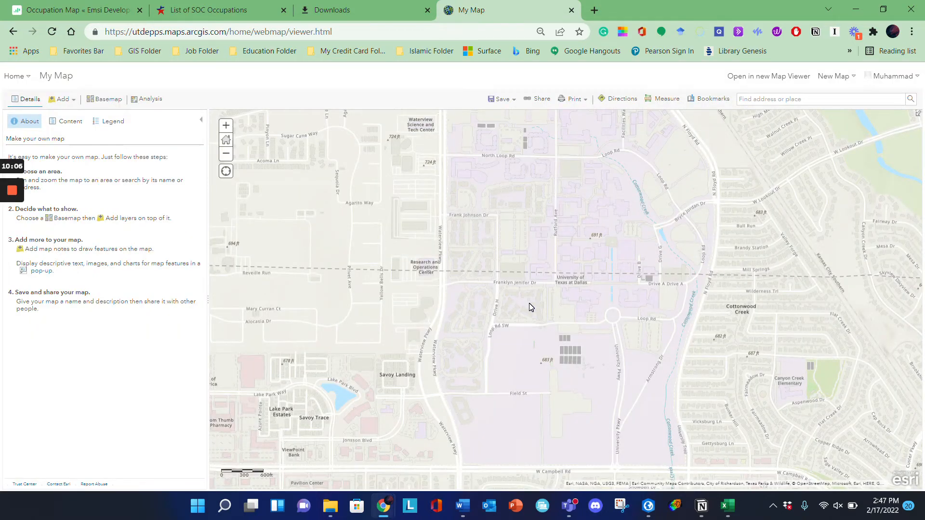
left_click(65, 123)
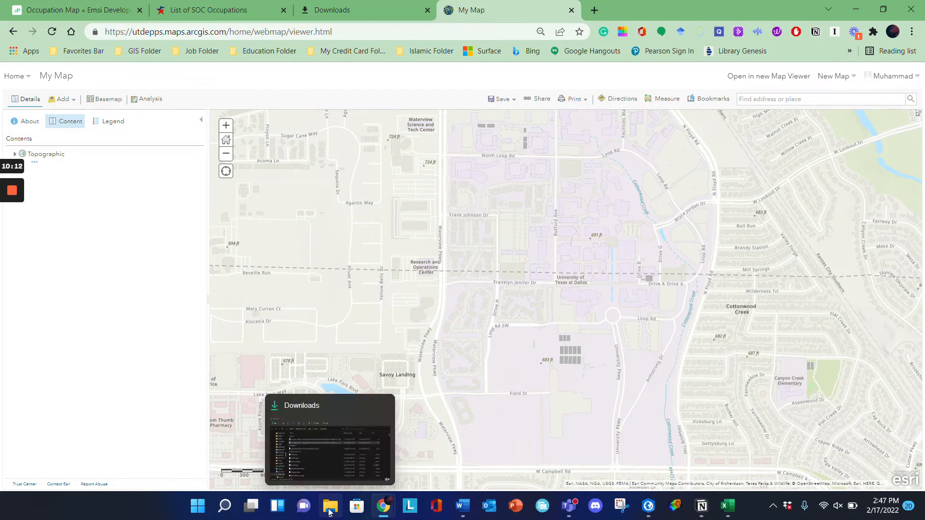
left_click(330, 511)
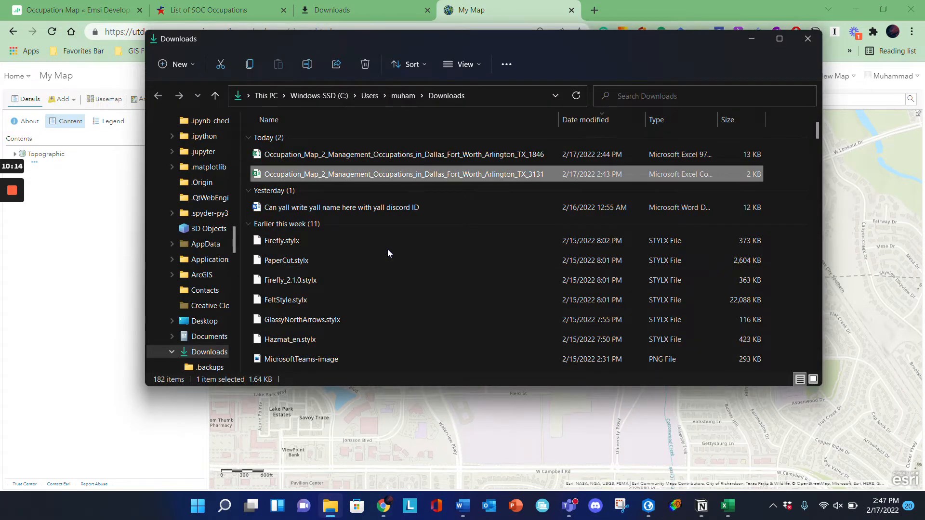
left_click_drag(379, 177, 68, 255)
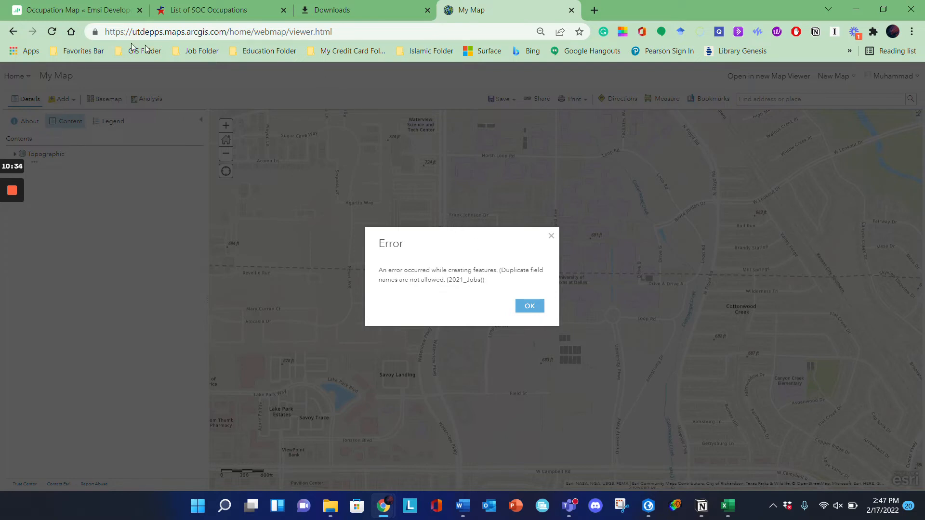
Return to the Emsi Occupation Map report, change its geography level from County to MSA and review the resulting table.
left_click(88, 11)
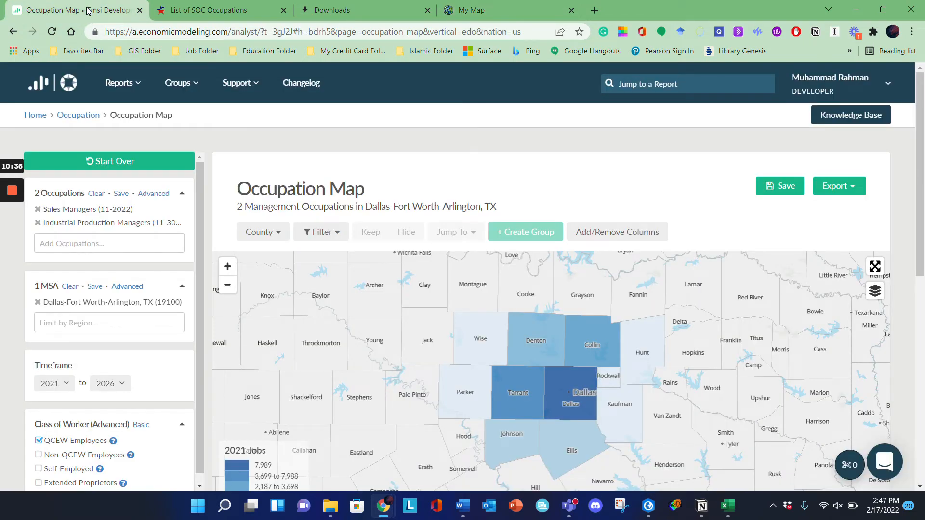
left_click_drag(920, 237, 920, 263)
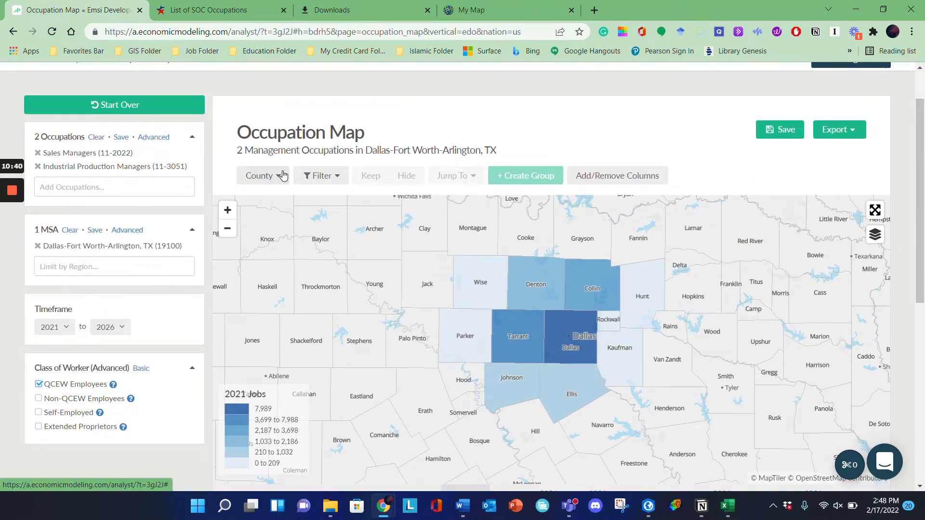
left_click(282, 176)
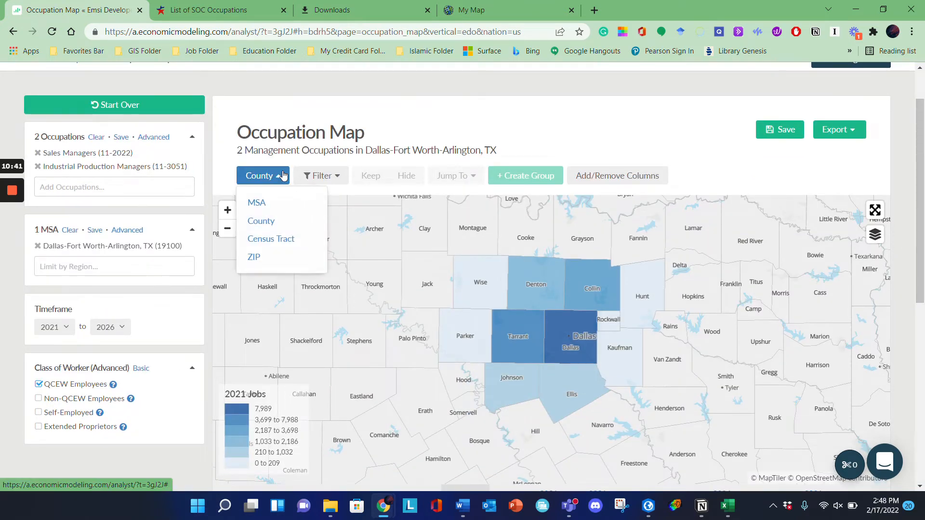
left_click(277, 208)
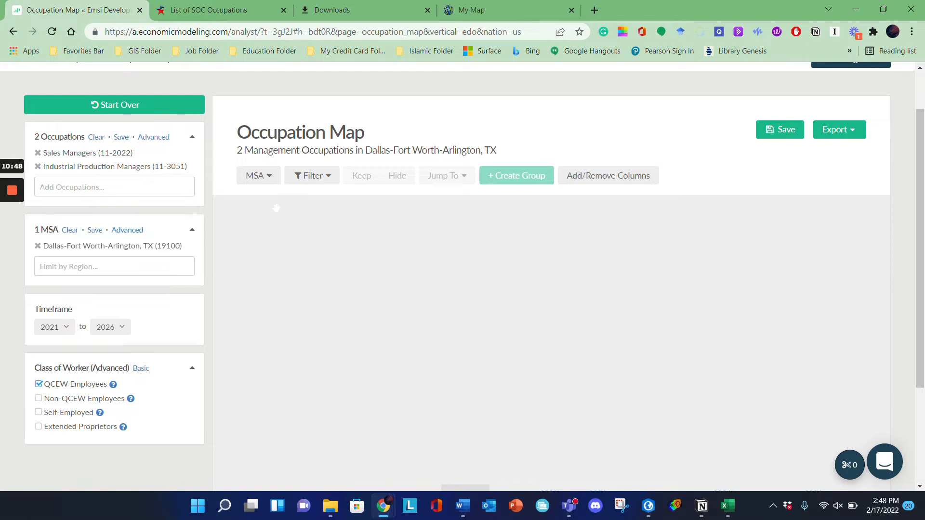
left_click_drag(923, 285, 921, 372)
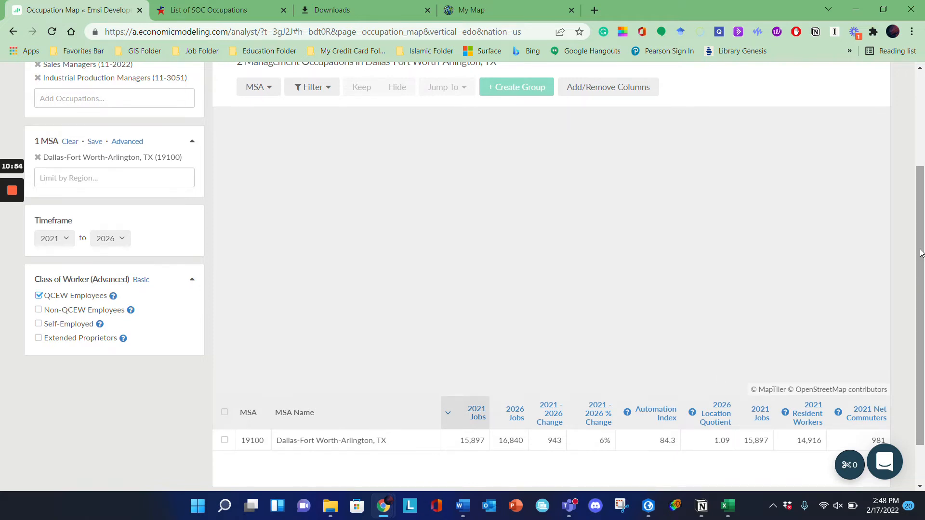
left_click_drag(924, 254, 923, 251)
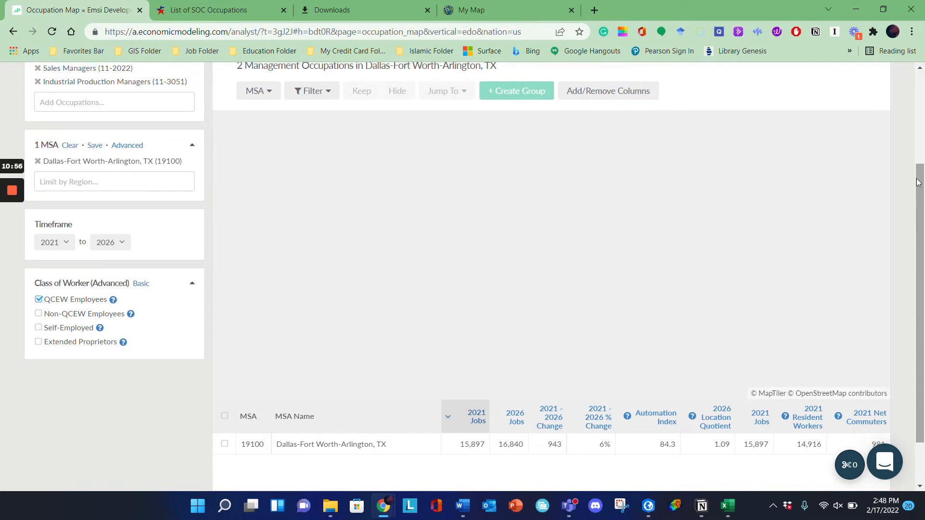
left_click_drag(916, 181, 918, 72)
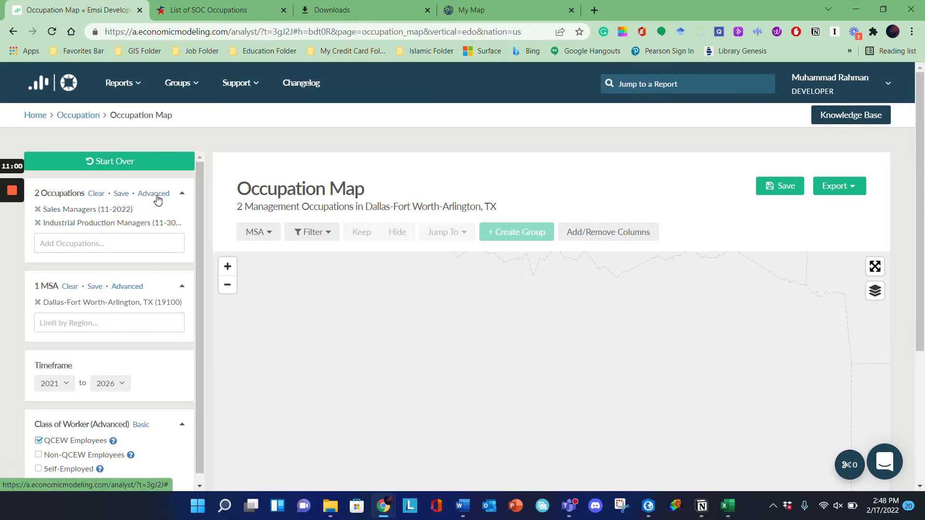
Extend the report's region to every MSA in all states through the advanced region browser.
left_click(137, 288)
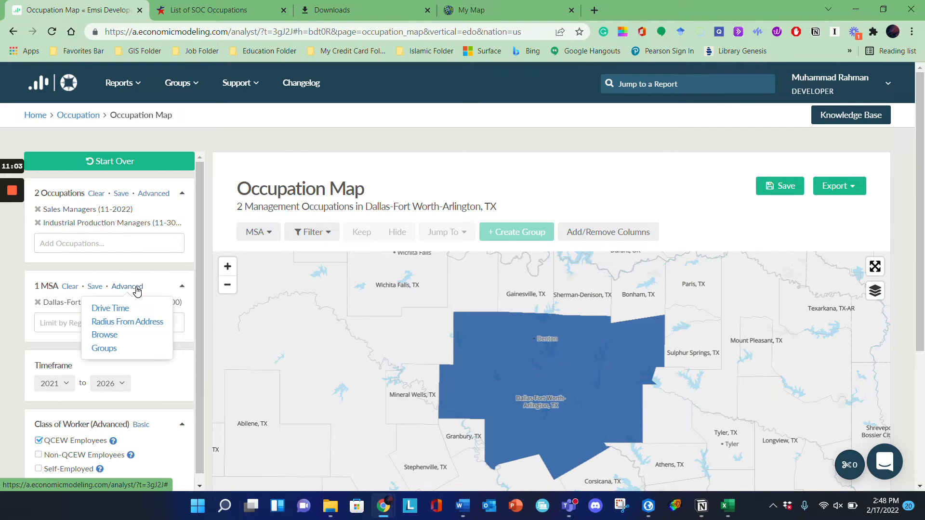
left_click(118, 336)
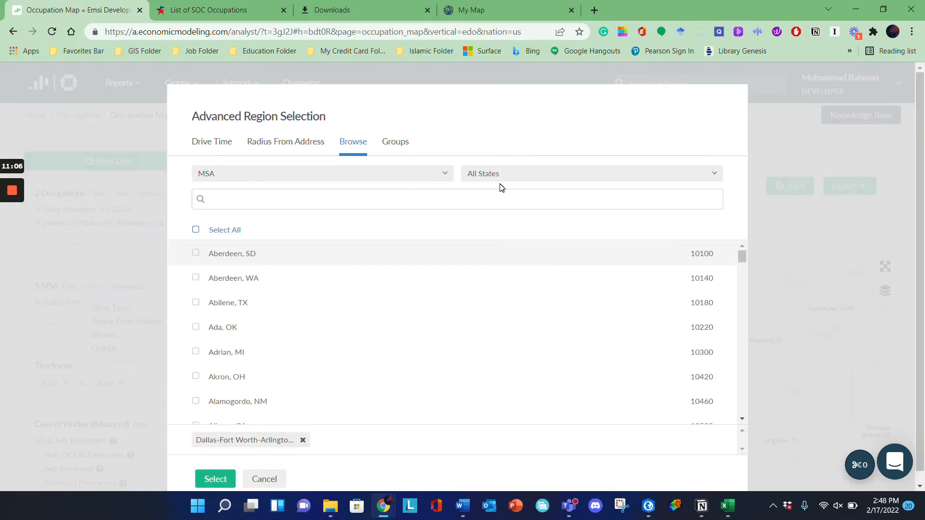
left_click(196, 231)
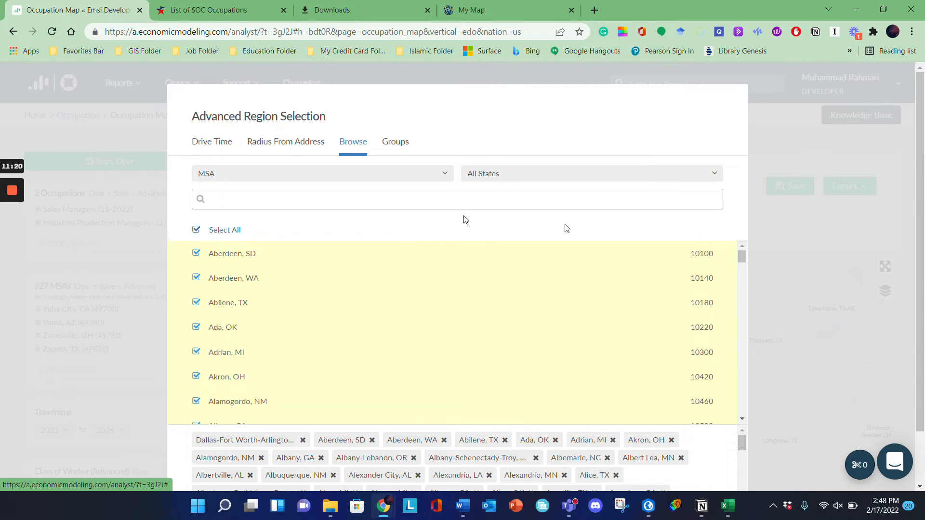
scroll(920, 206, "down", 1)
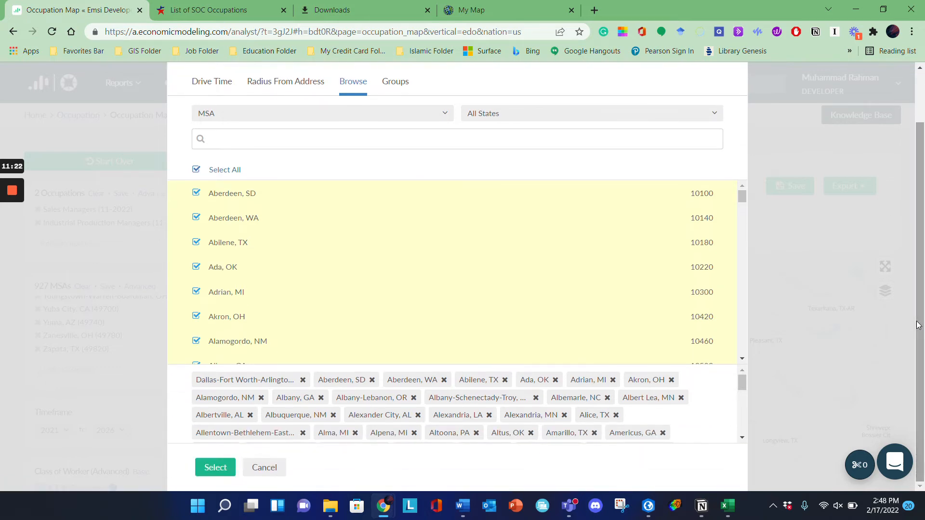
left_click(209, 468)
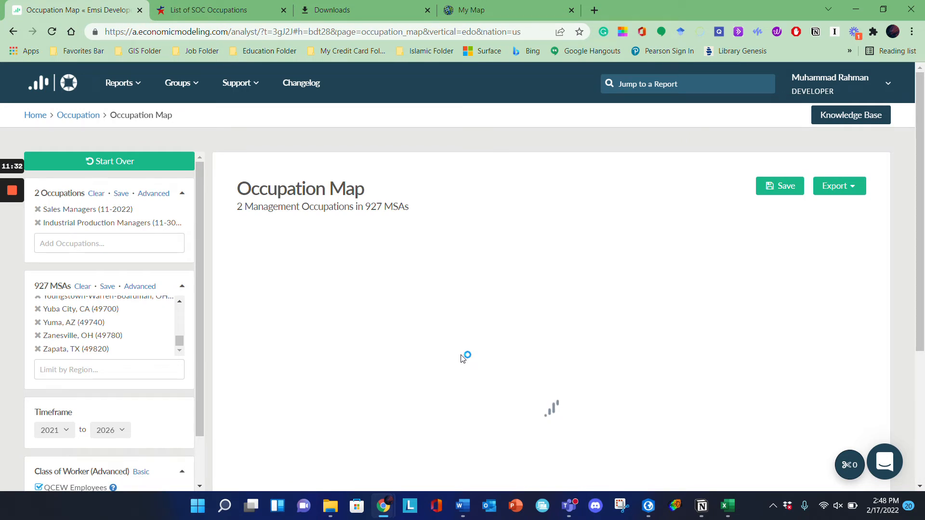
Close both Occupation Map workbooks in Excel, discarding the changes to the CSV file ending in 3131.
mouse_move(727, 506)
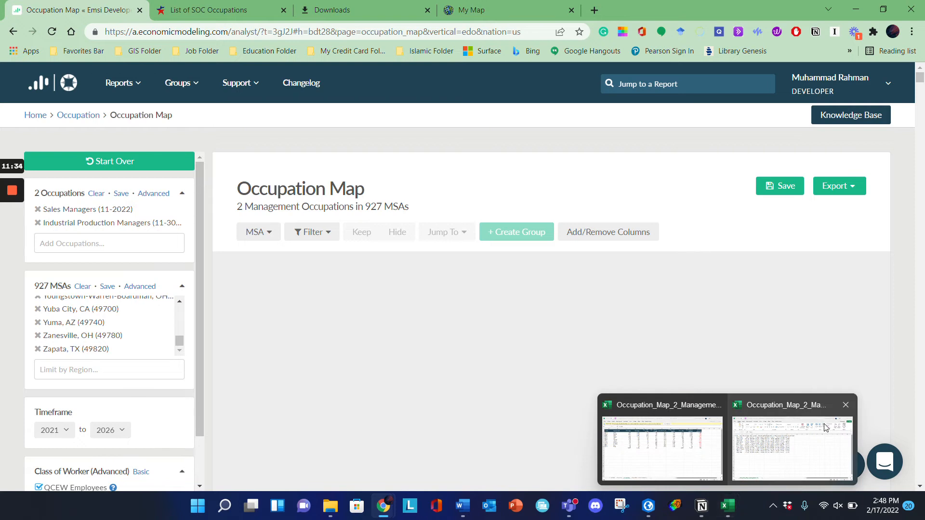
mouse_move(846, 410)
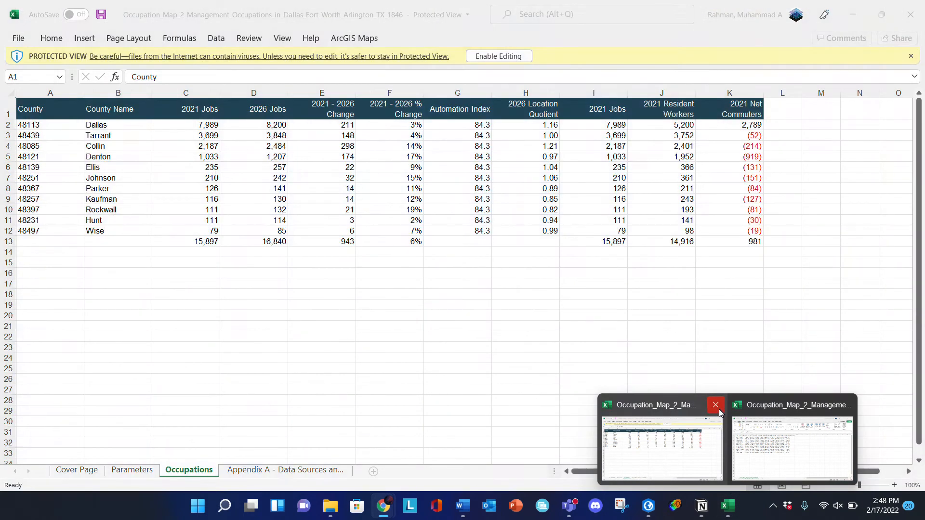
left_click(718, 410)
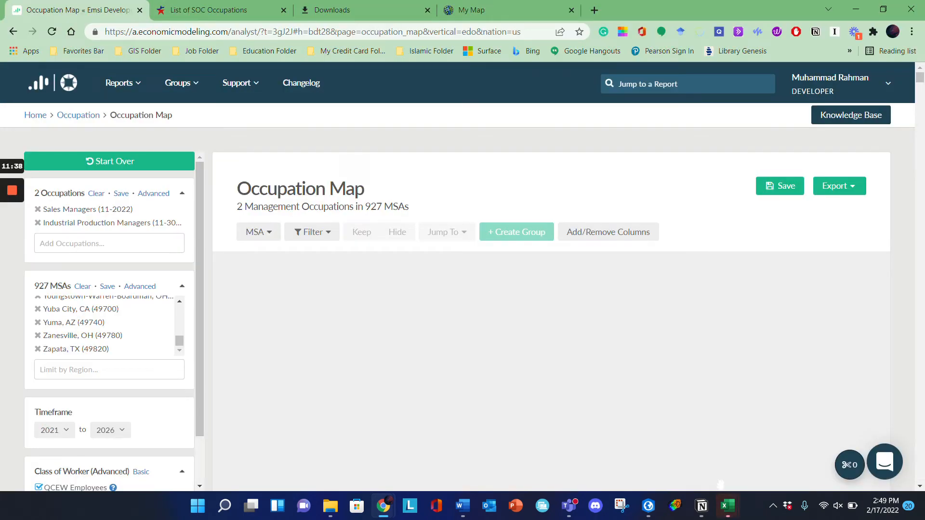
mouse_move(727, 506)
left_click(764, 430)
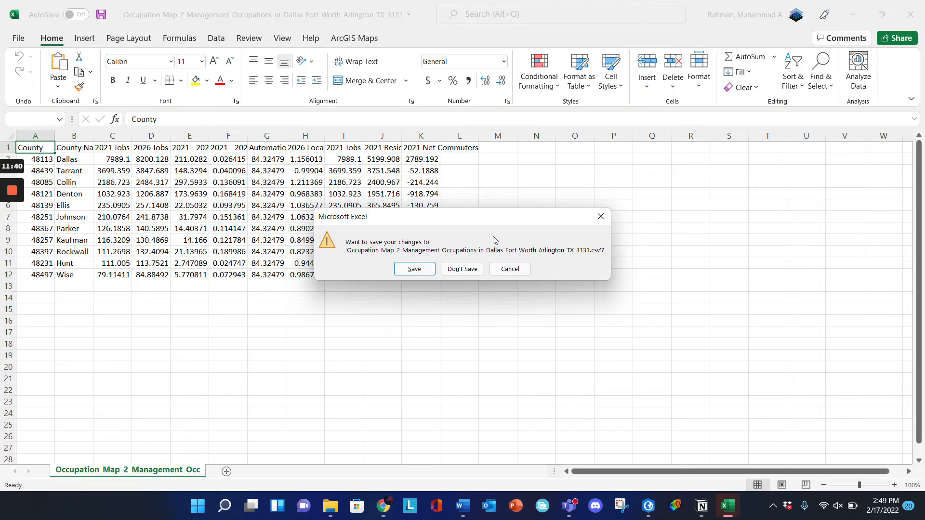
left_click(461, 269)
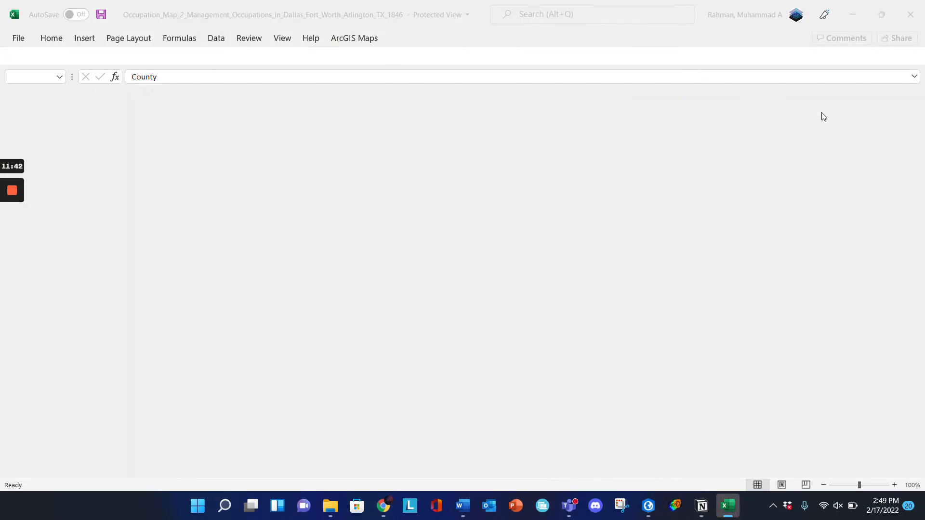
left_click(910, 14)
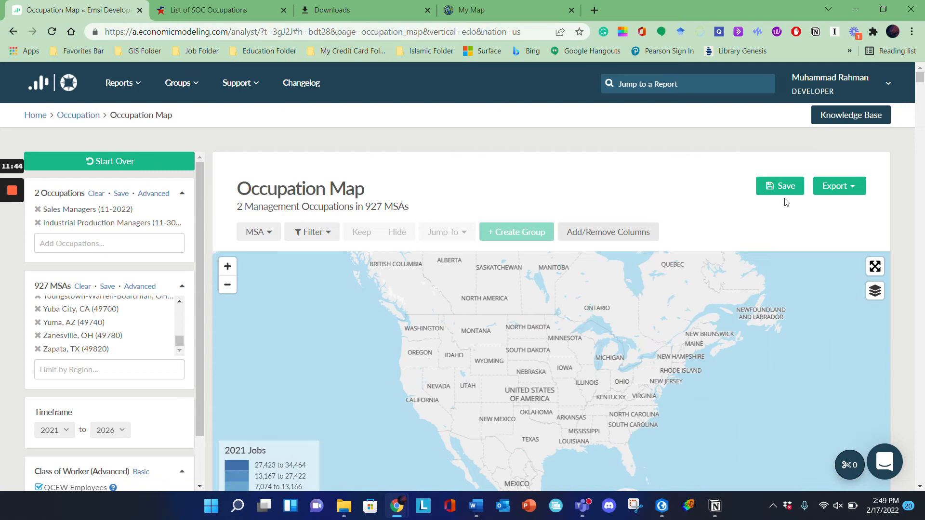
Export the Occupation Map report for all MSAs as a CSV file.
left_click(835, 188)
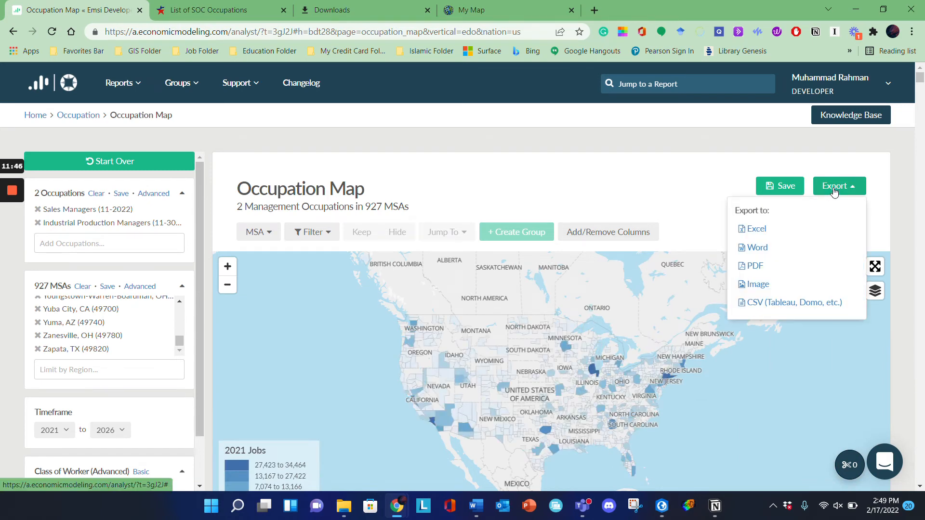
left_click(759, 303)
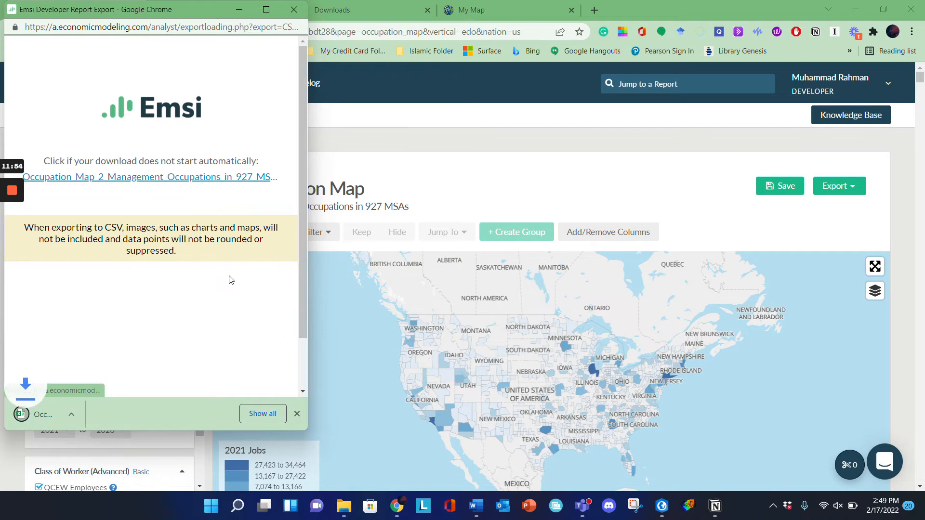
Show the exported CSV in its folder and delete the two older Dallas_Fort_Worth_Arlington_TX Occupation Map files, 1846 and 3131.
left_click(133, 414)
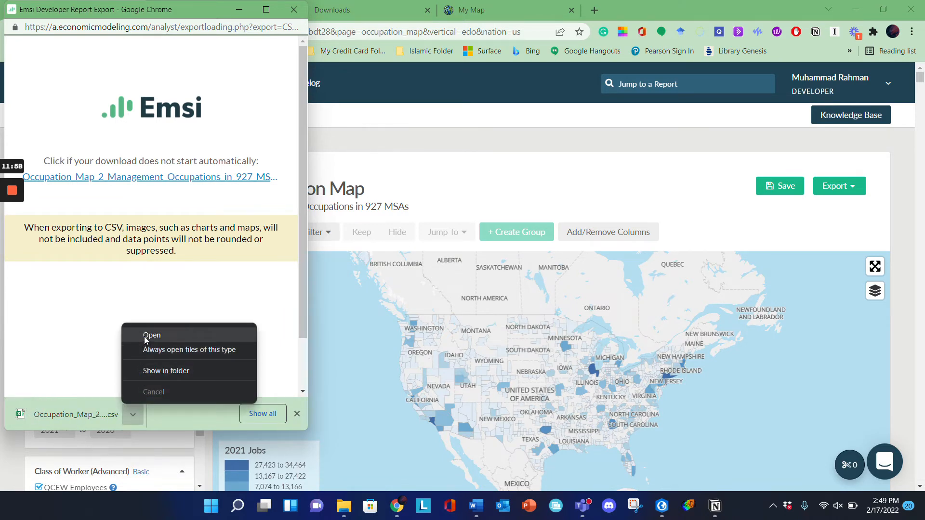
left_click(166, 371)
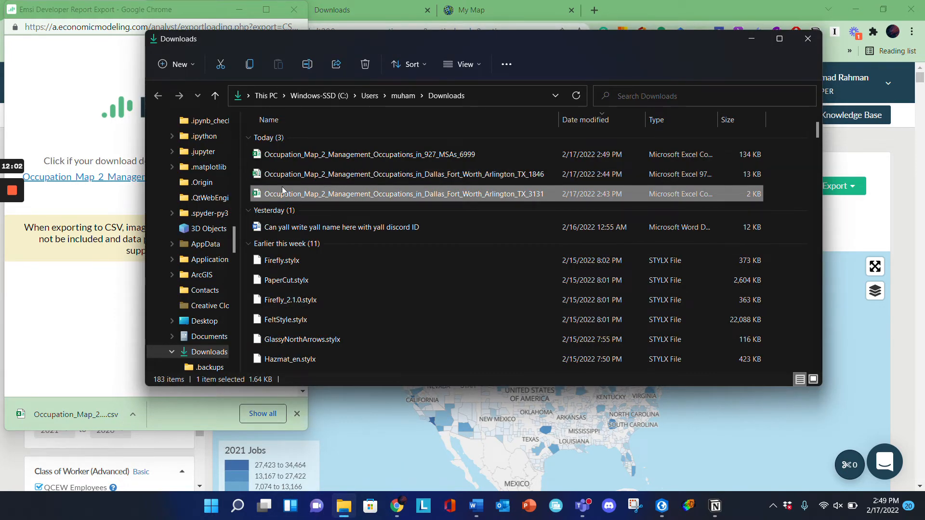
left_click_drag(251, 171, 299, 199)
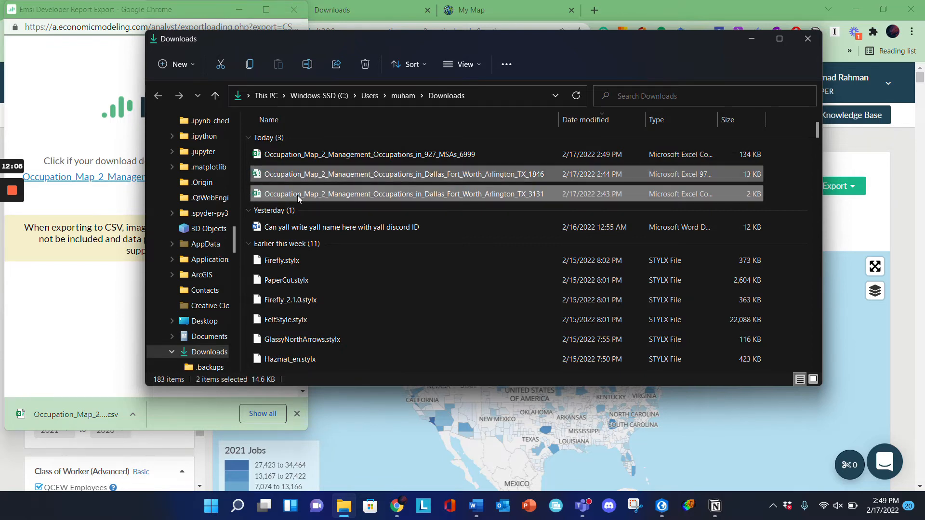
key("Delete")
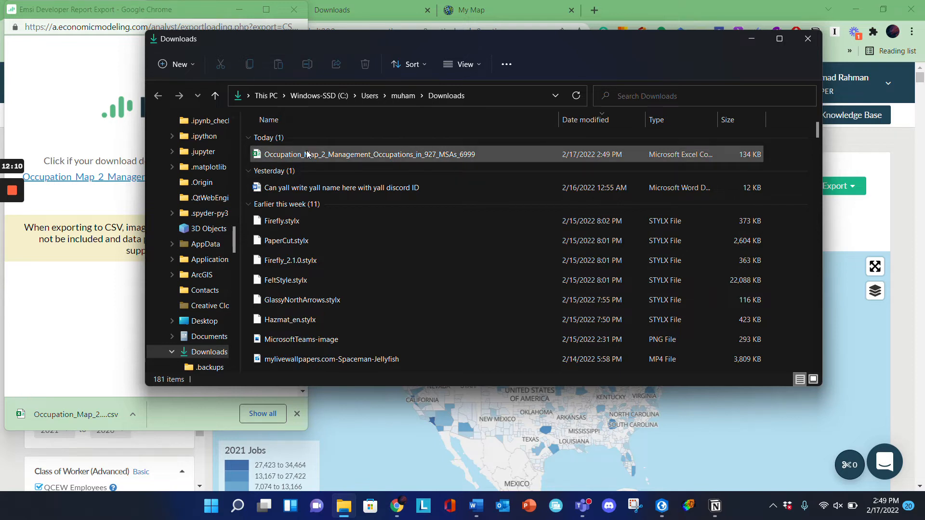
Switch to My Map in ArcGIS Online and try to add Occupation_Map_2_Management_Occupations_in_927_MSAs_6999 from the Downloads folder as a layer.
left_click(472, 12)
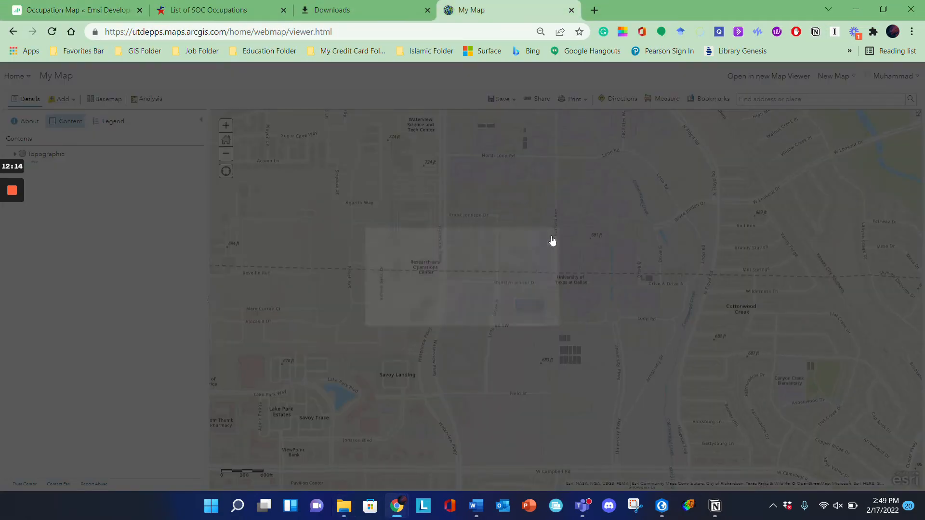
left_click(553, 234)
left_click(344, 506)
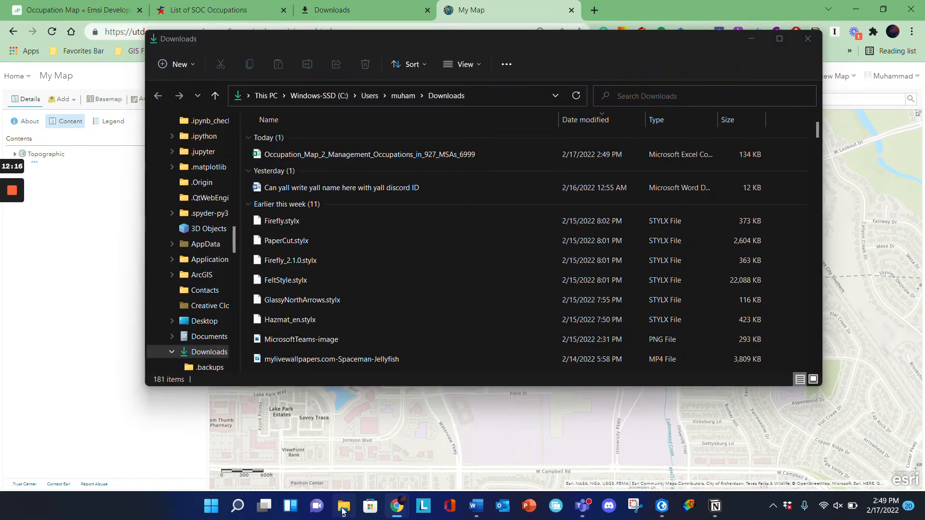
left_click_drag(377, 155, 83, 224)
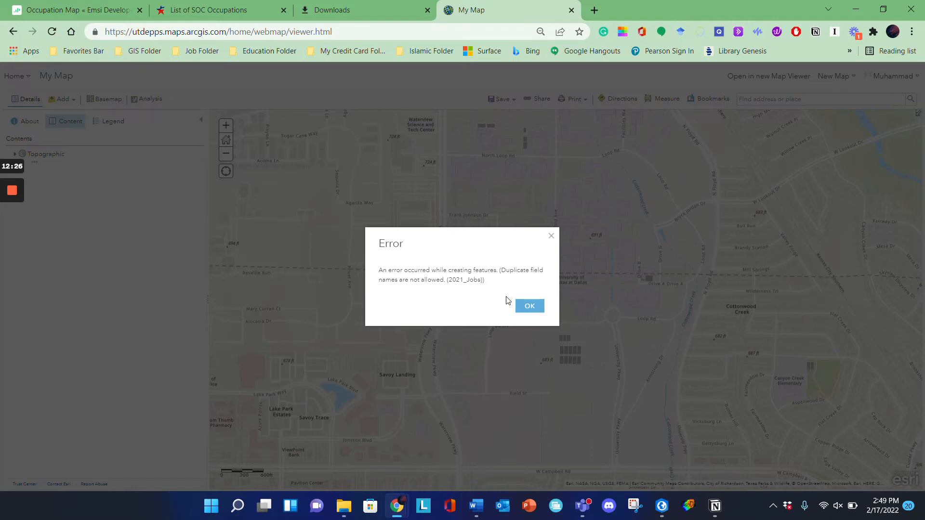
left_click(532, 310)
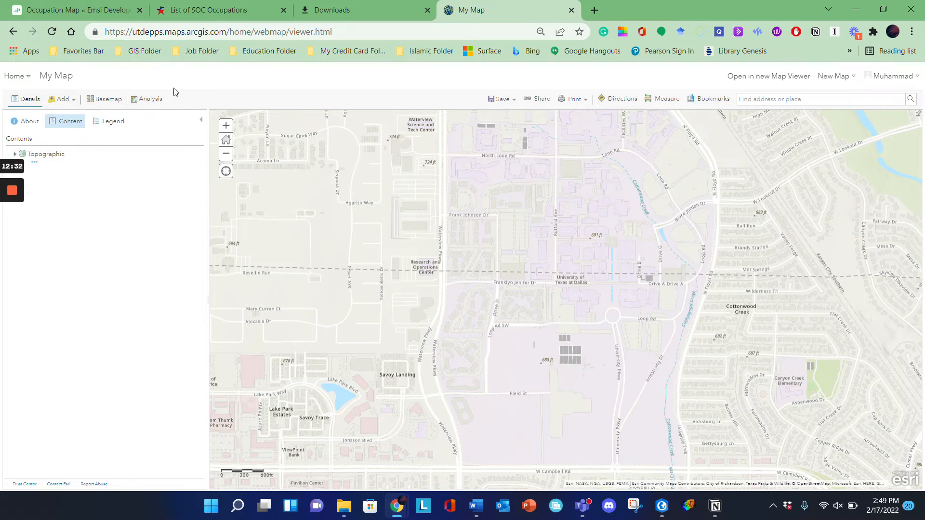
Start a new item in ArcGIS Online Content from the device file Occupation_Map_2_Management_Occupations_in_927_MSAs_6999 in Downloads.
left_click(15, 77)
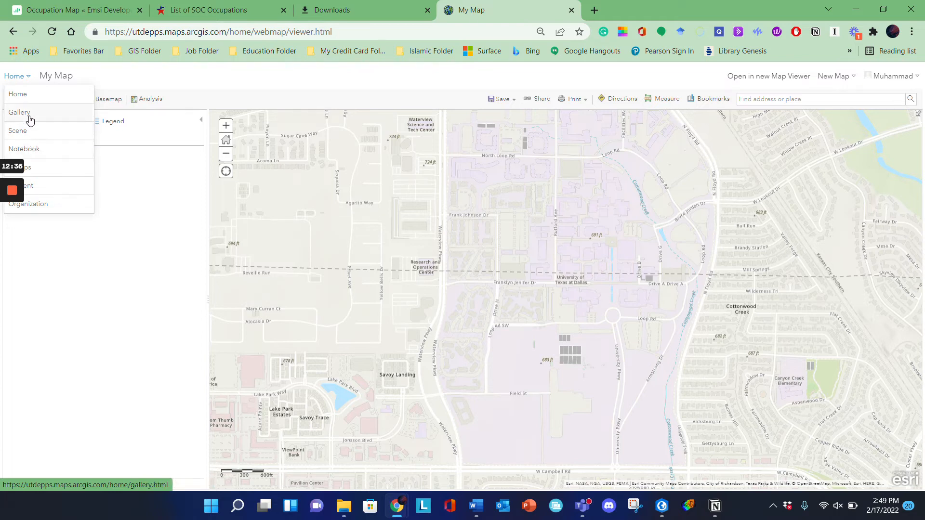
left_click(45, 188)
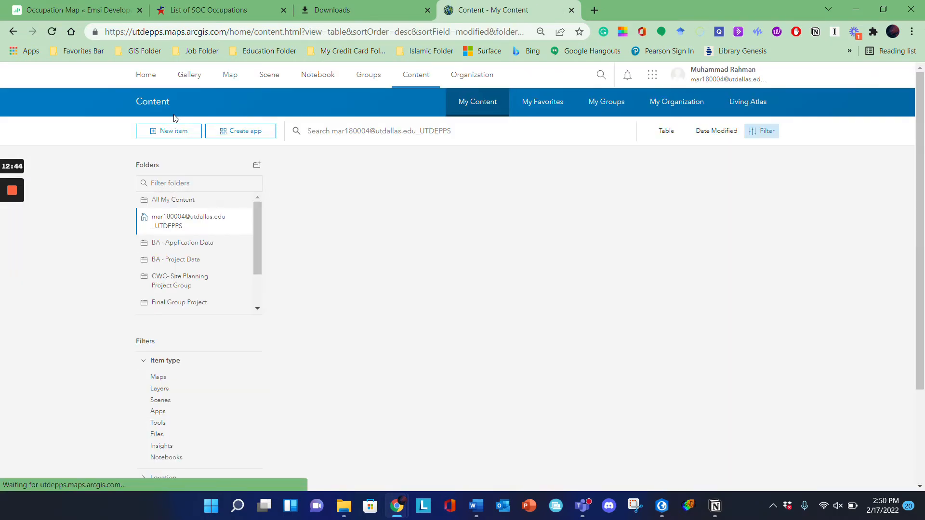
left_click(178, 131)
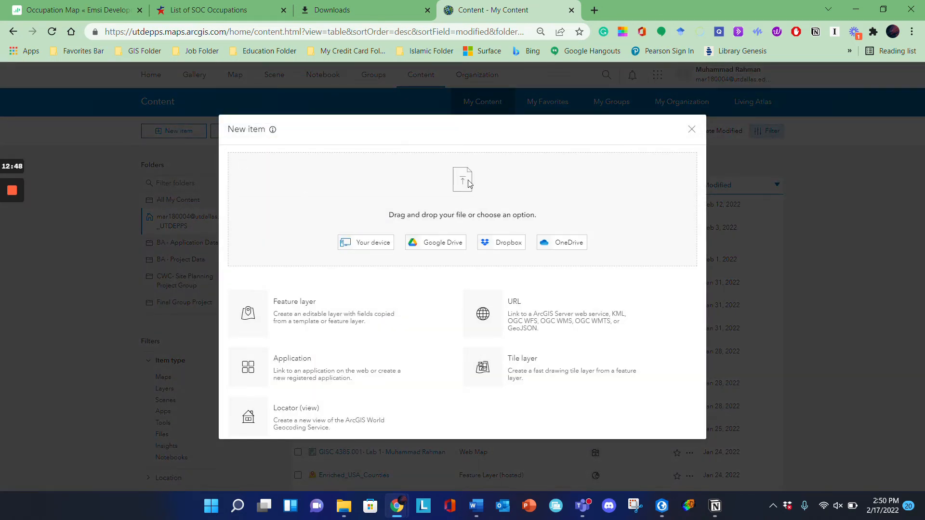
left_click(373, 247)
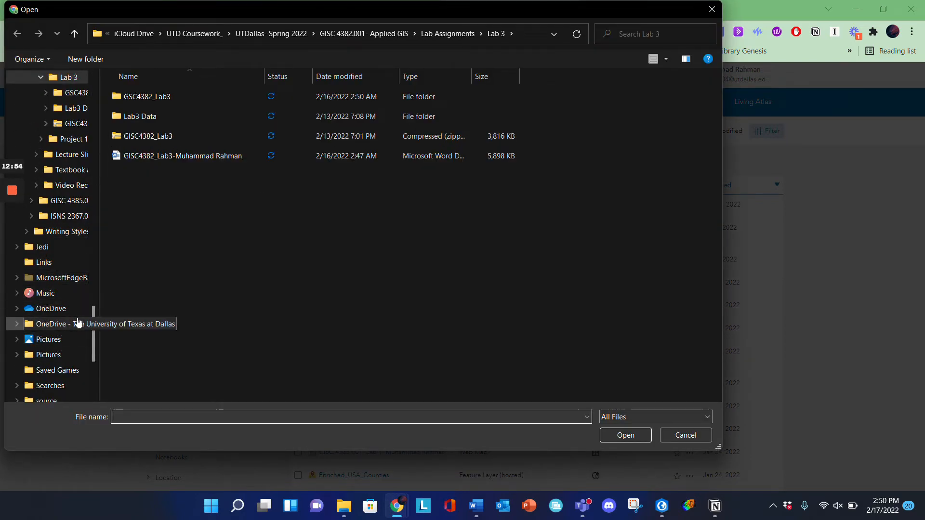
left_click_drag(94, 317, 75, 86)
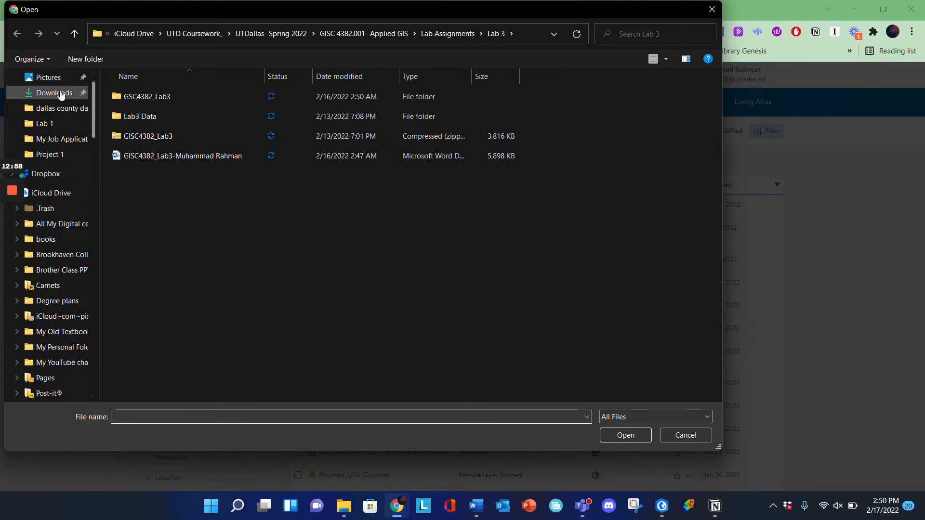
left_click(61, 94)
left_click(152, 114)
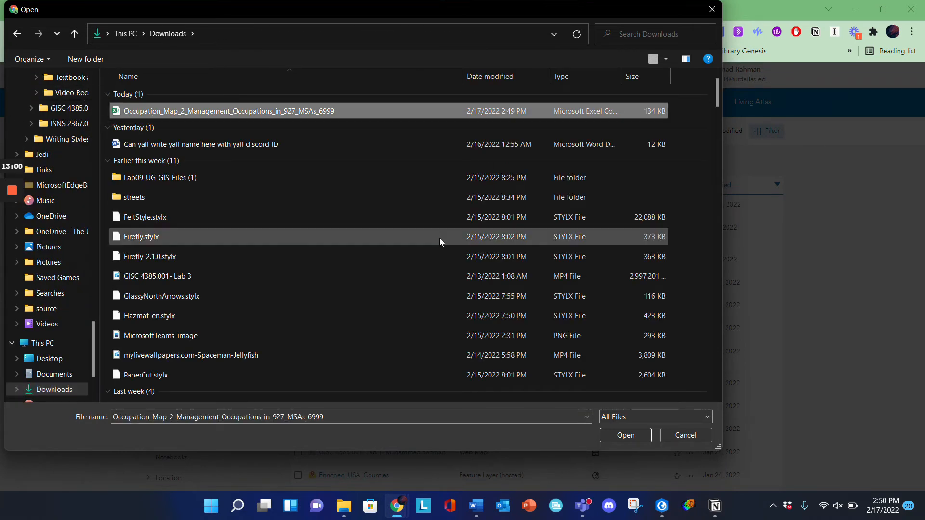
left_click(625, 436)
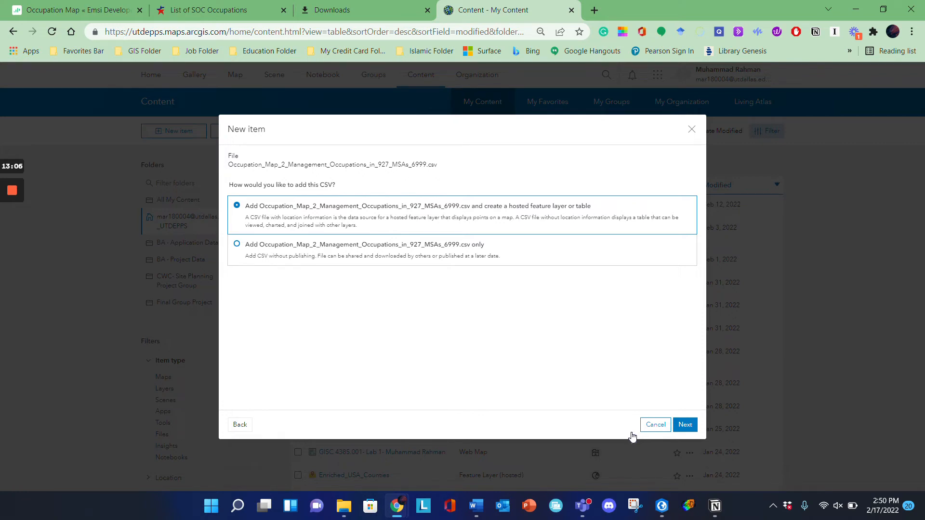
Choose to add the CSV file only, without publishing a hosted layer, and save the new item.
left_click(456, 216)
left_click(429, 256)
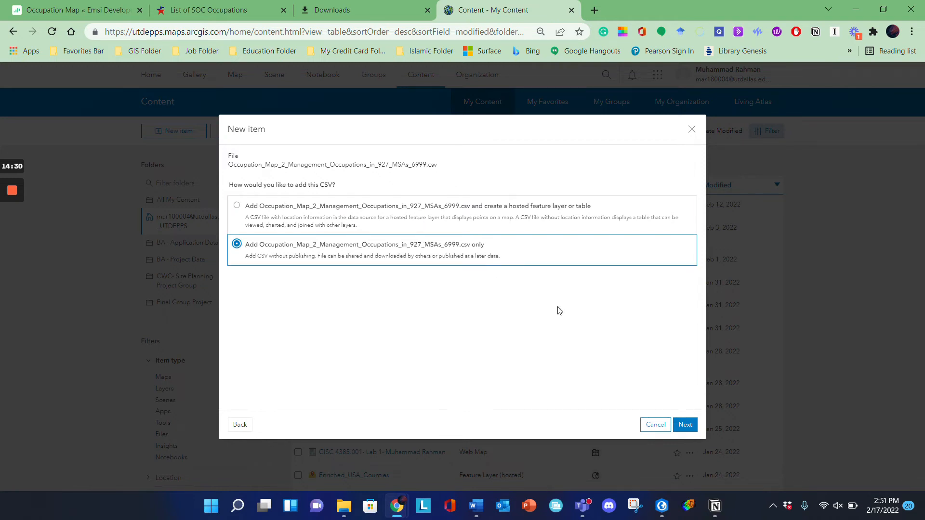
left_click(688, 425)
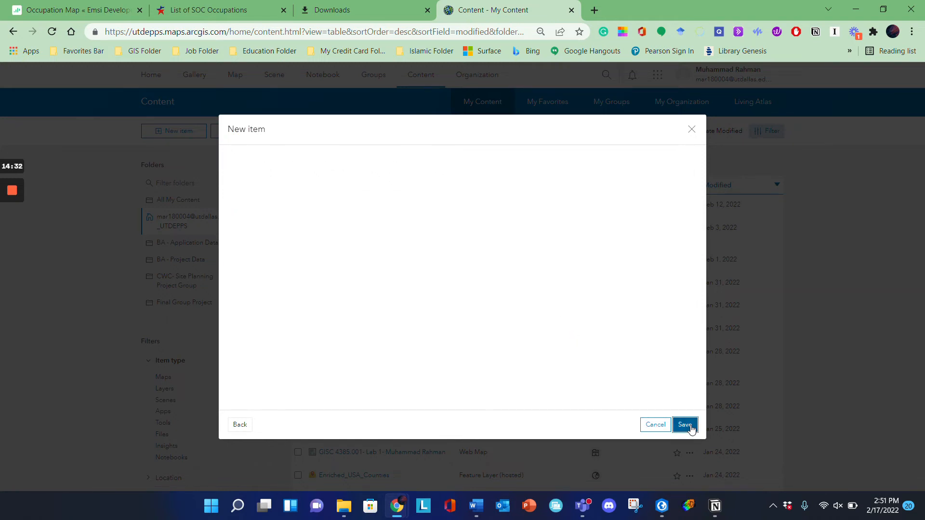
left_click(685, 425)
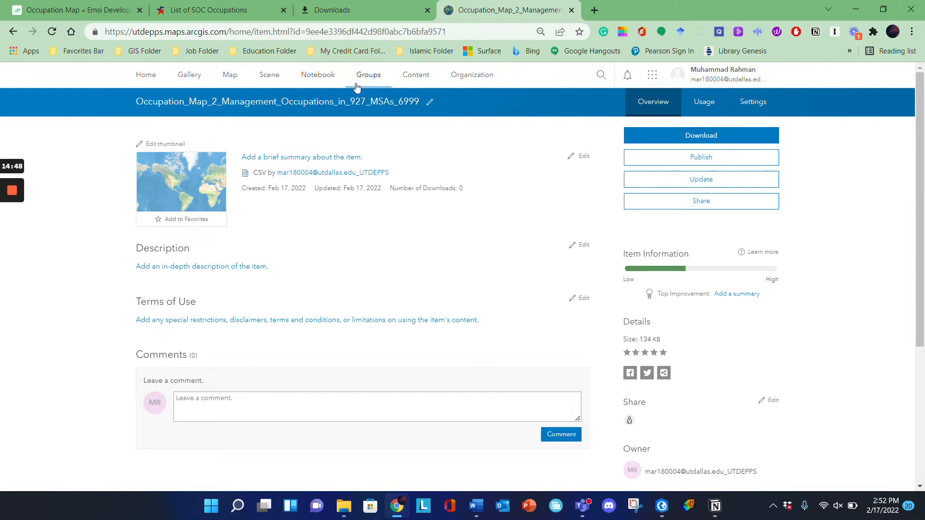
Open a new map in Map Viewer Classic and list the My Content layers available to add.
left_click(229, 77)
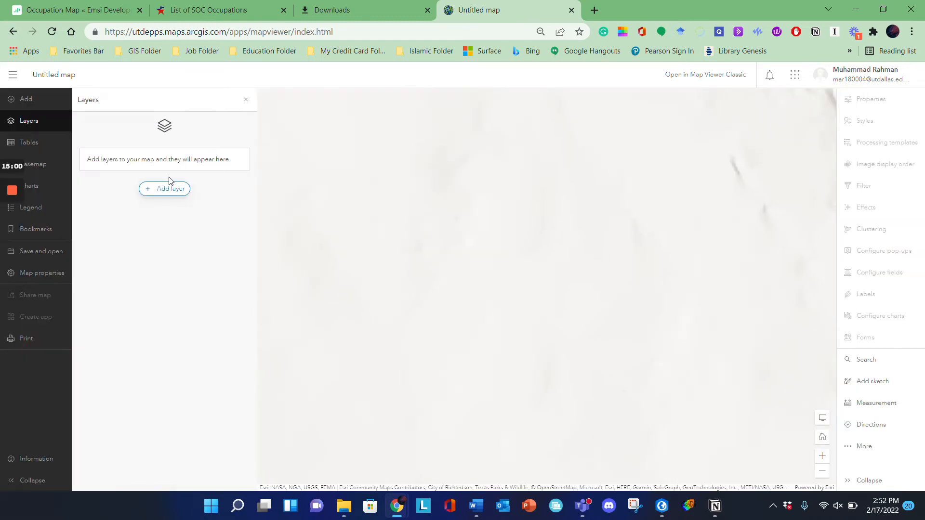
left_click(692, 77)
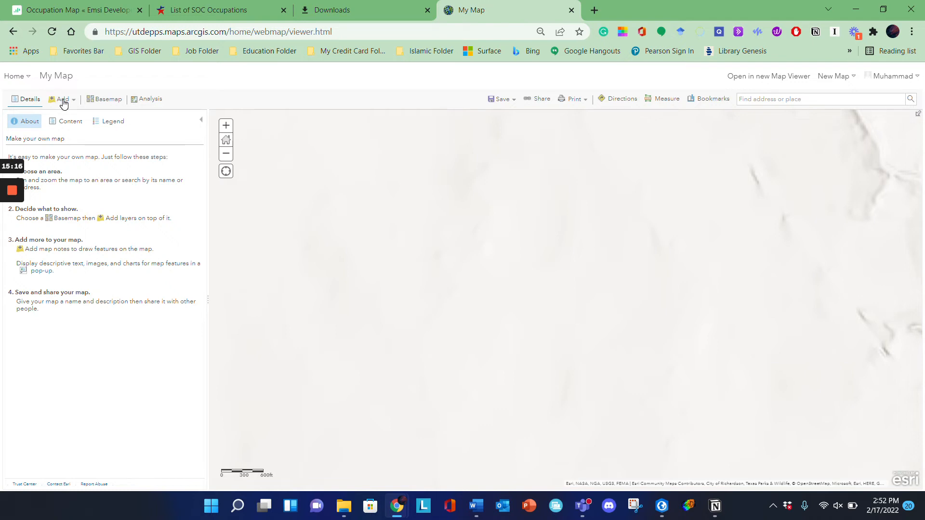
left_click(63, 101)
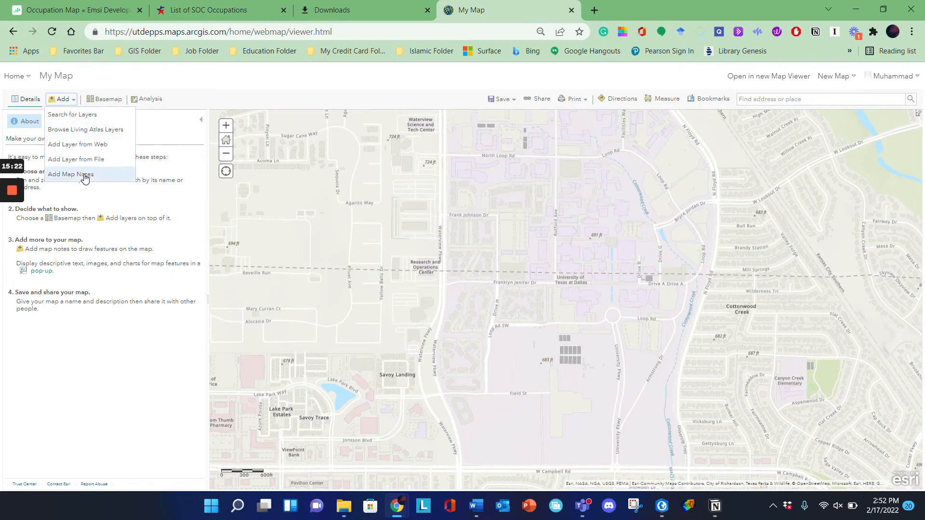
left_click(86, 120)
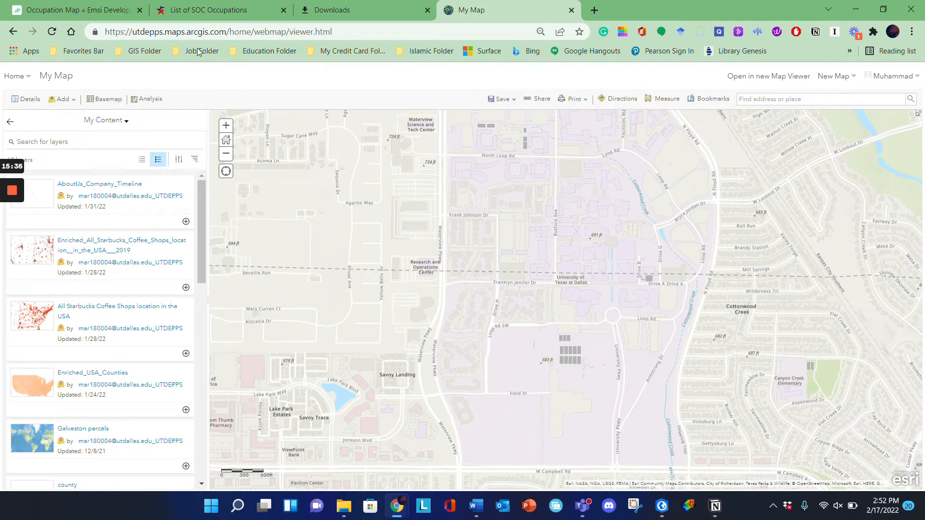
Open the ArcGIS Content page in a separate browser tab, keeping My Map open, and switch to it.
left_click(63, 13)
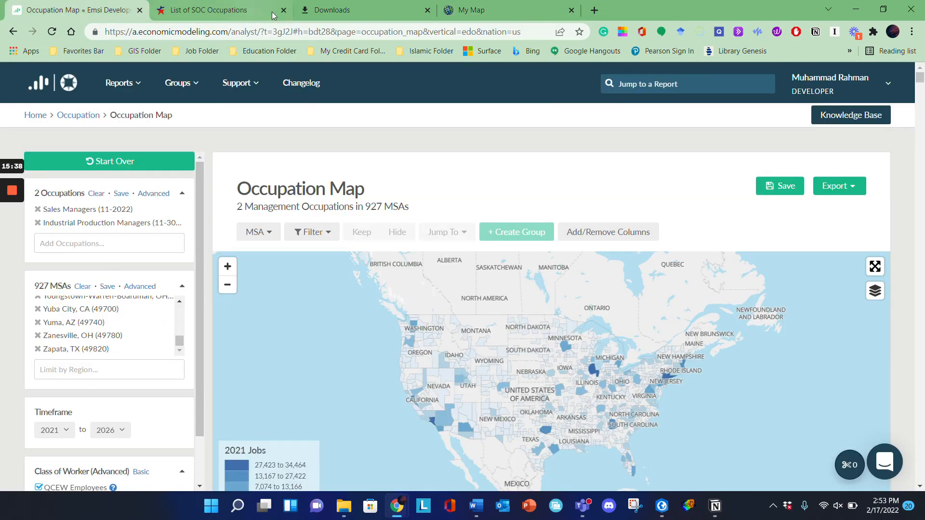
left_click(455, 12)
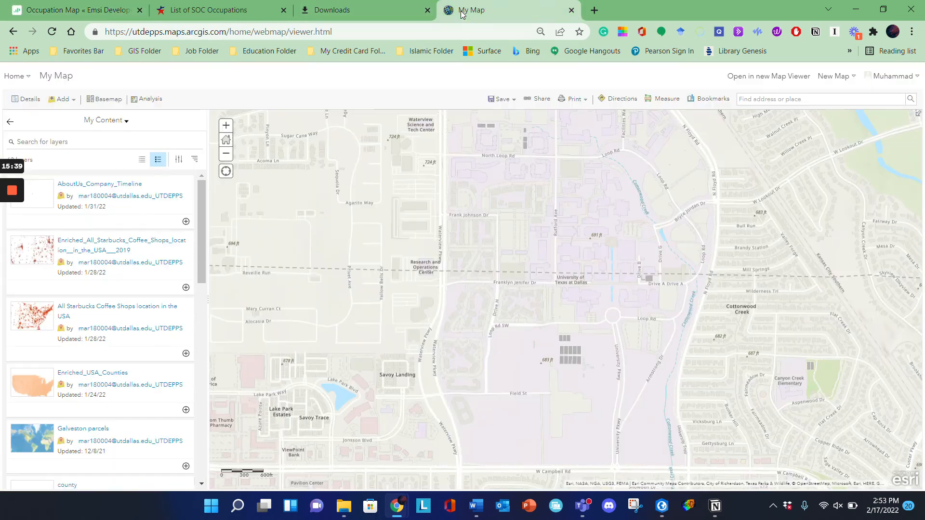
left_click(14, 76)
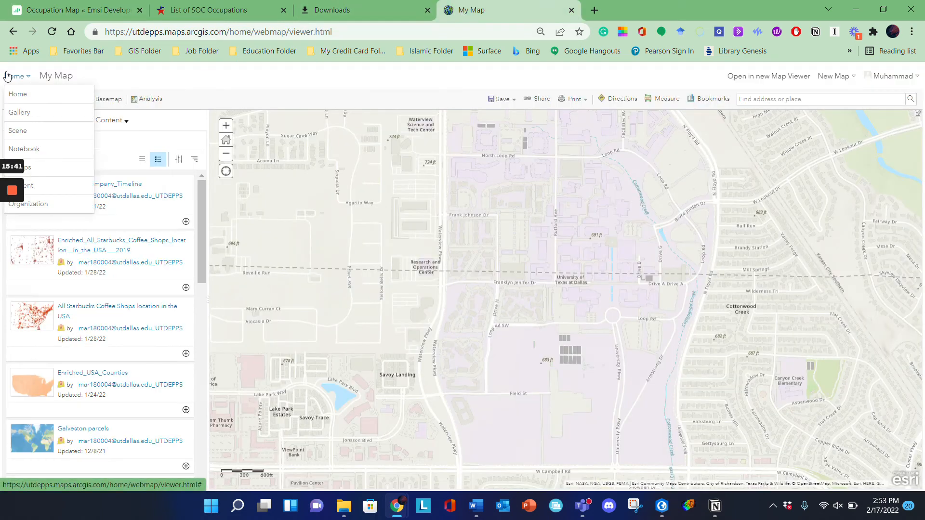
right_click(52, 185)
left_click(81, 194)
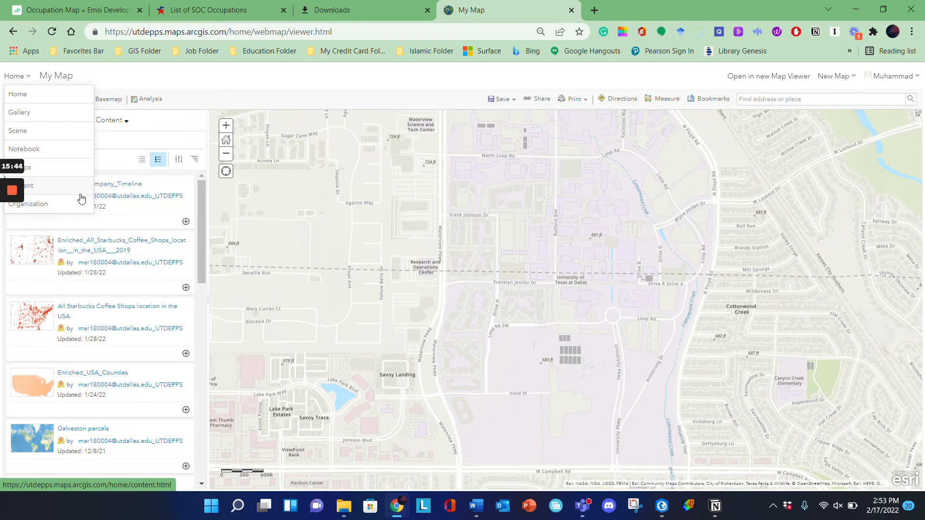
left_click(624, 14)
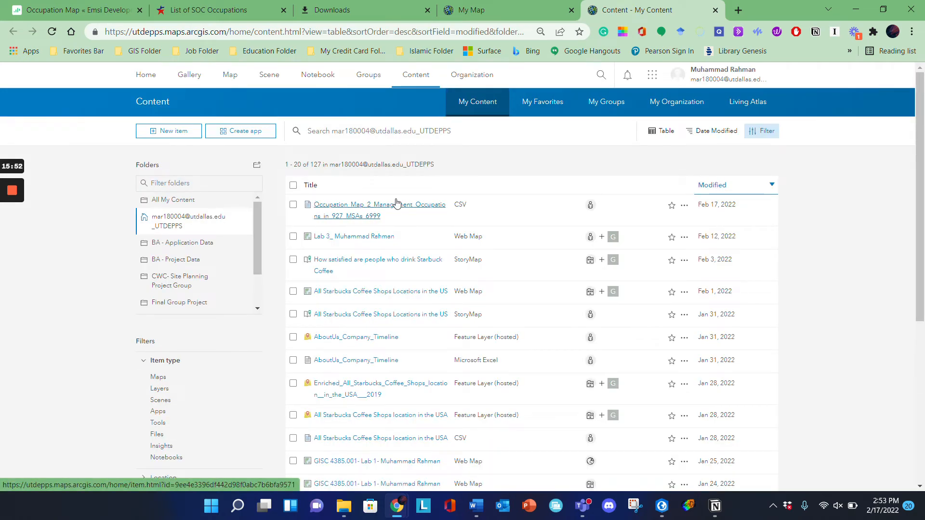
Close the open navigation list on My Map and select the uploaded 927 MSAs CSV item on the Content page.
left_click(486, 10)
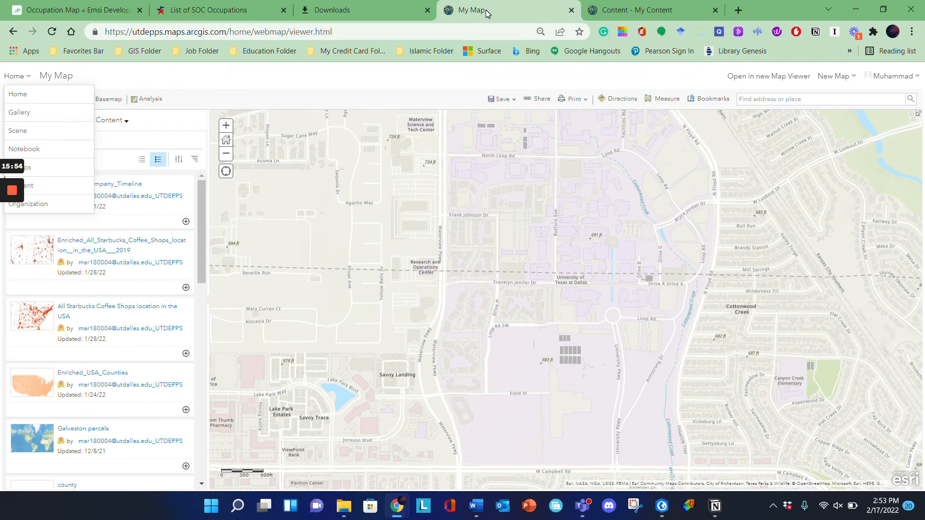
left_click(199, 79)
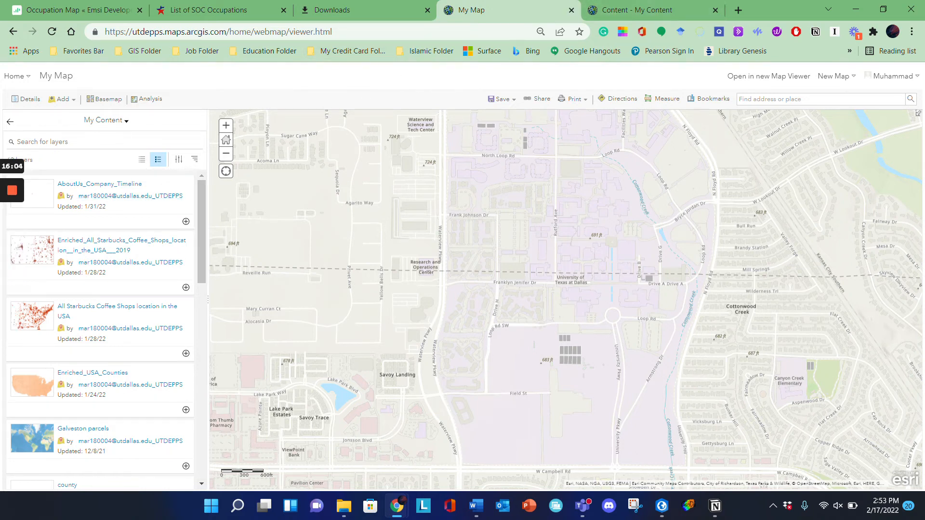
left_click(675, 12)
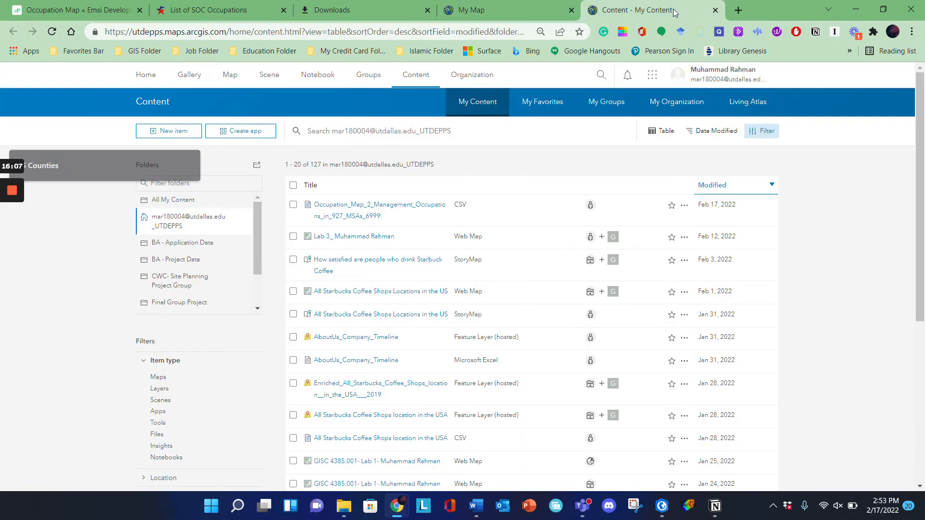
left_click(293, 204)
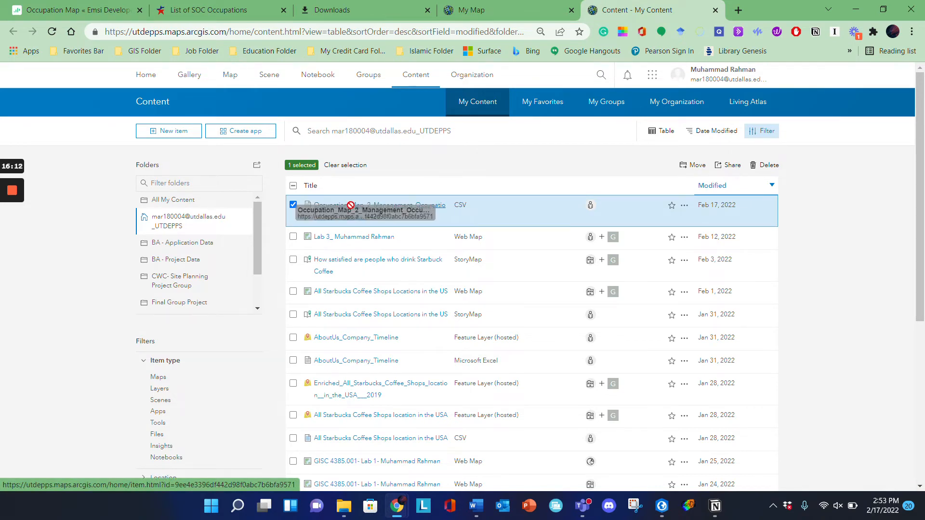
Arrange the Content page and My Map in side-by-side windows and try to drop the selected CSV item onto the map.
left_click_drag(656, 15, 924, 119)
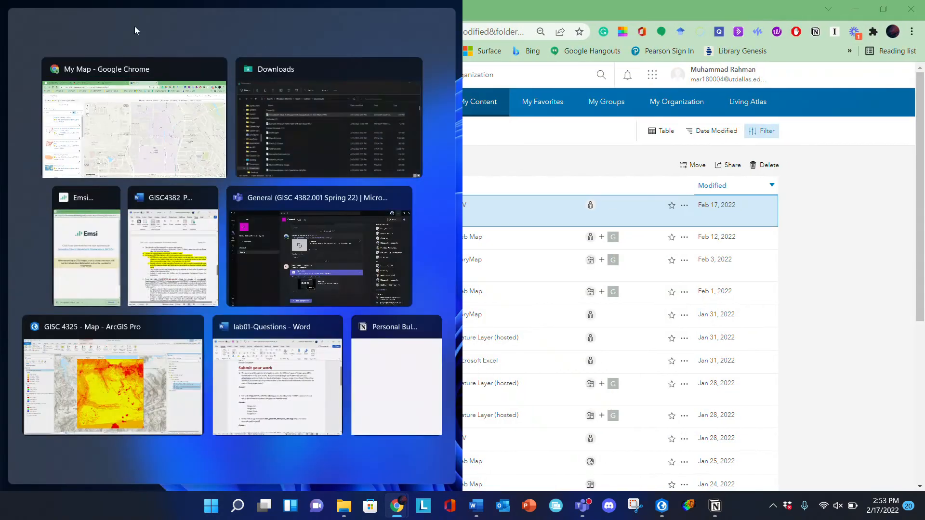
left_click(78, 162)
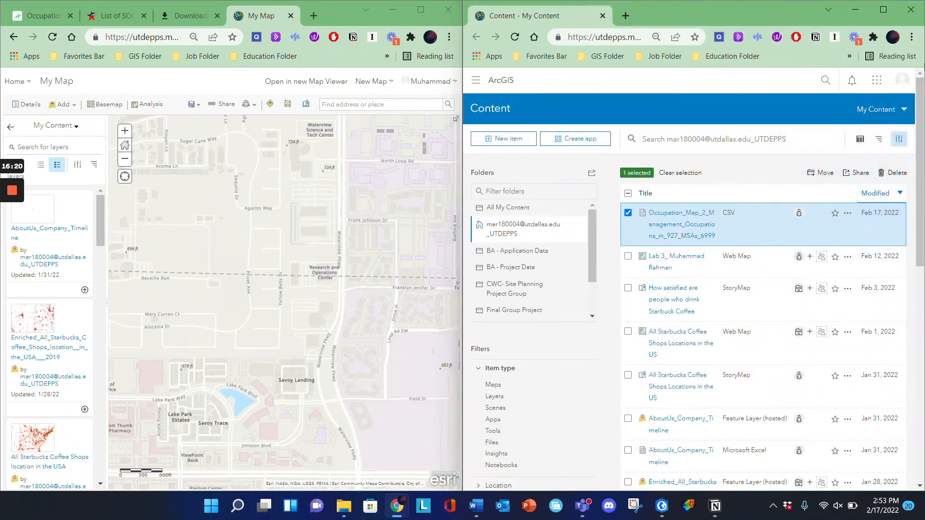
left_click_drag(679, 227, 304, 229)
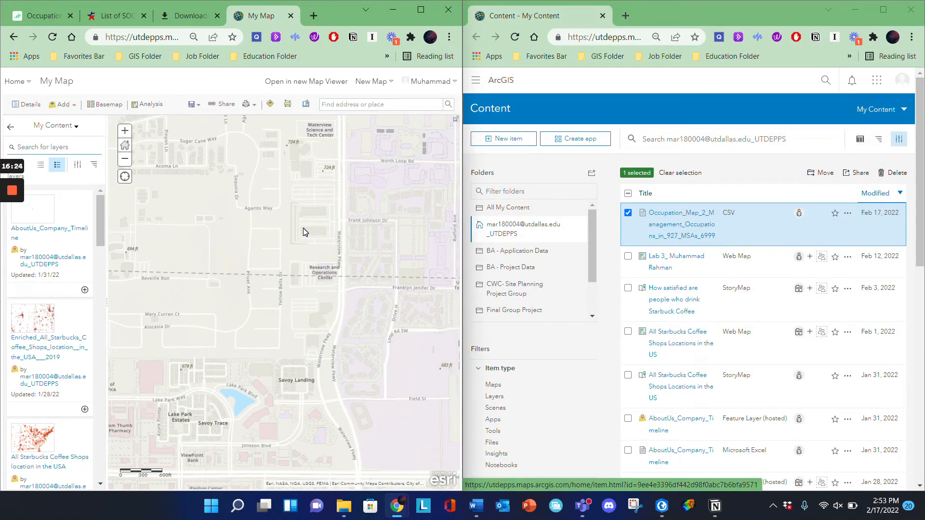
Leave the layer search on My Map and show the map's contents list.
left_click(60, 105)
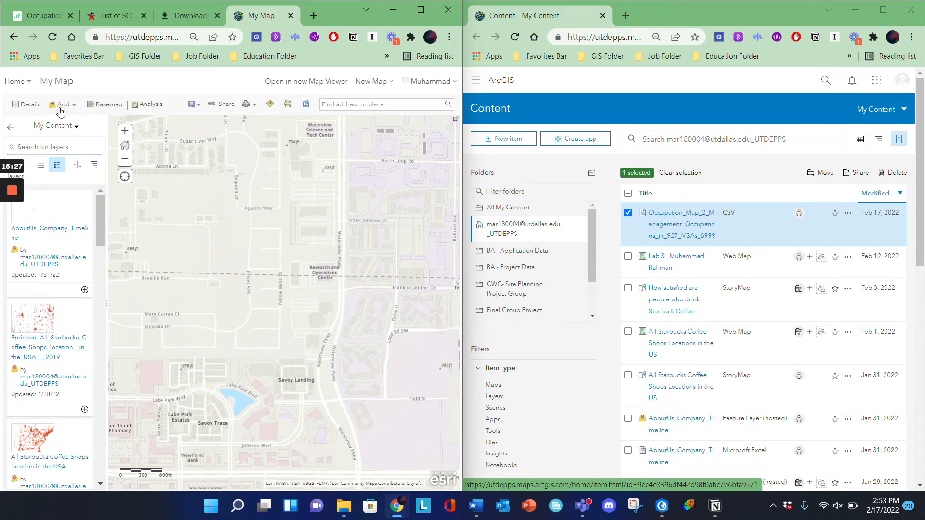
left_click(10, 127)
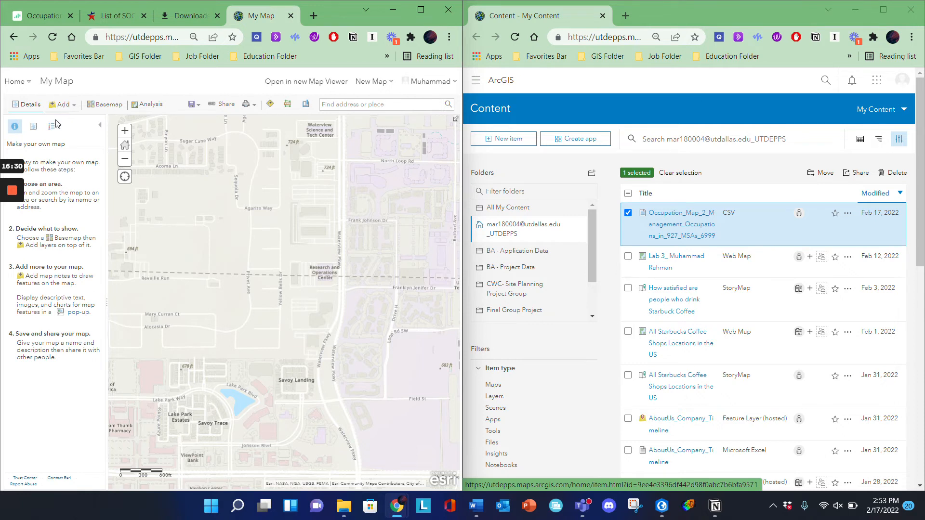
left_click(33, 127)
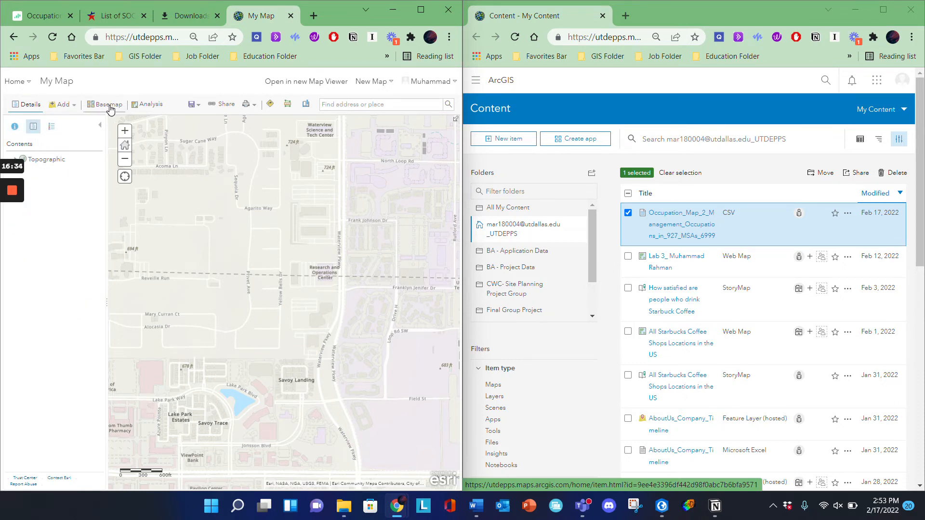
Browse the Living Atlas layers, switch the source back to My Content, and check the options for adding layers.
left_click(63, 112)
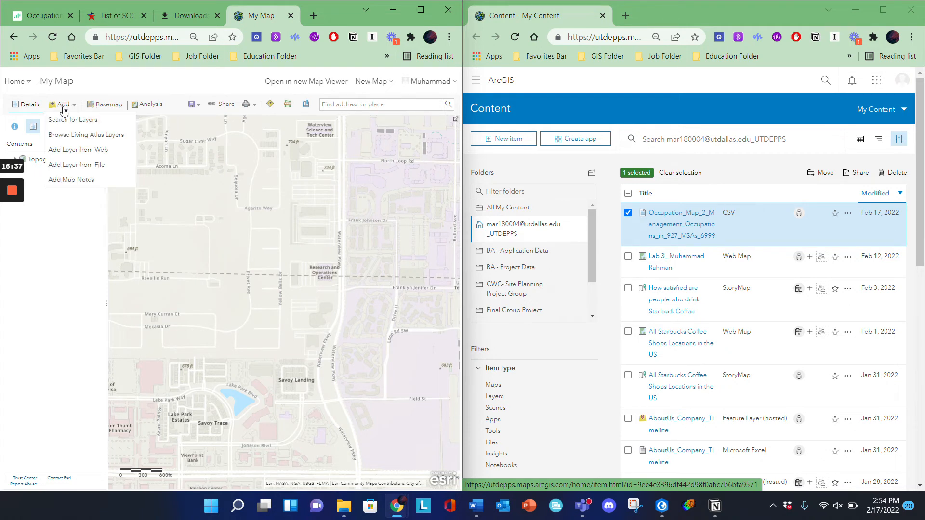
left_click(83, 136)
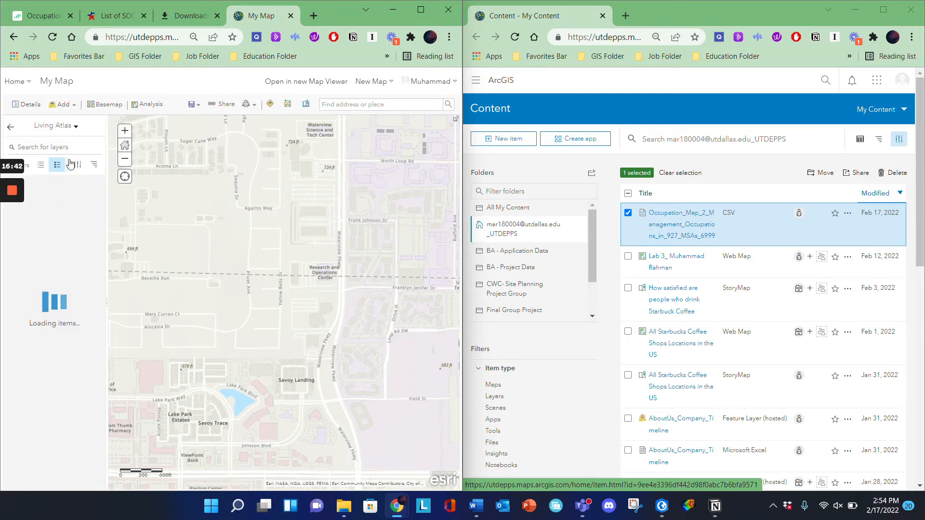
left_click(74, 128)
left_click(71, 139)
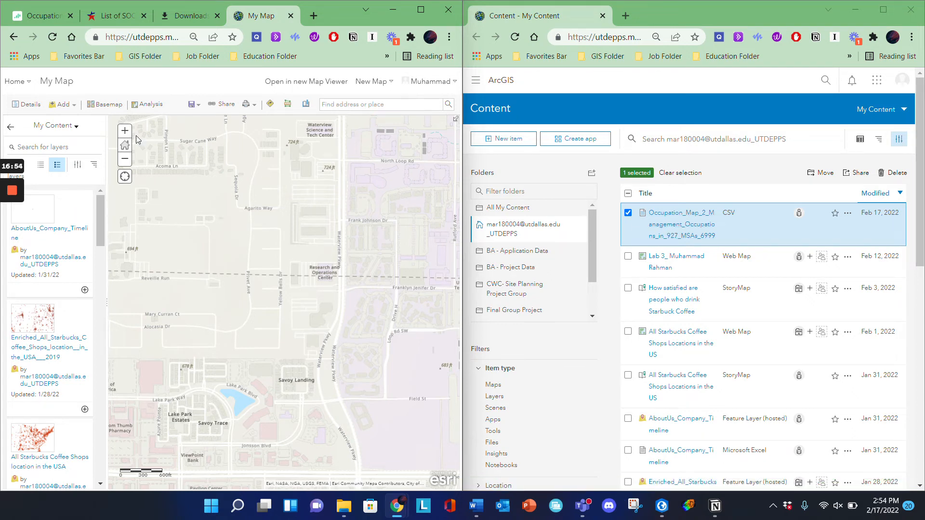
left_click(62, 106)
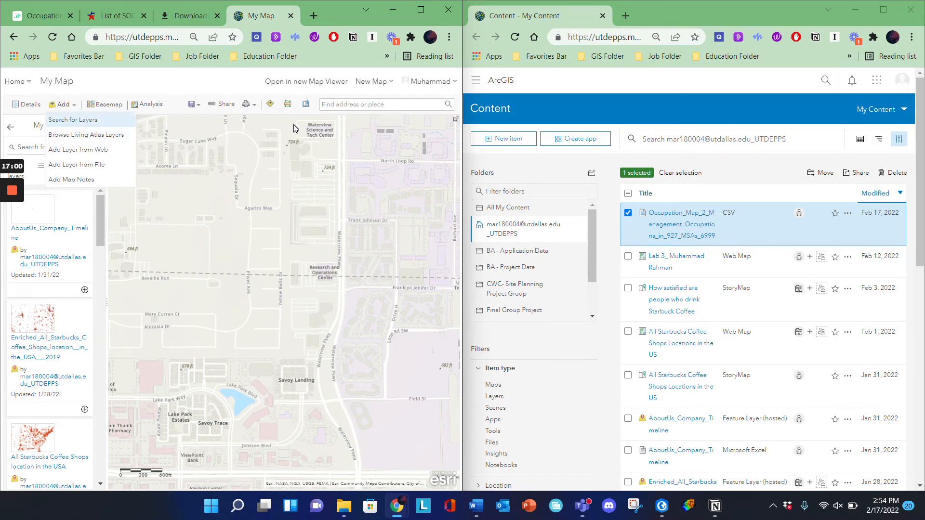
Check the actions available for the 927 MSAs CSV item on the Content page and view its item details.
right_click(684, 220)
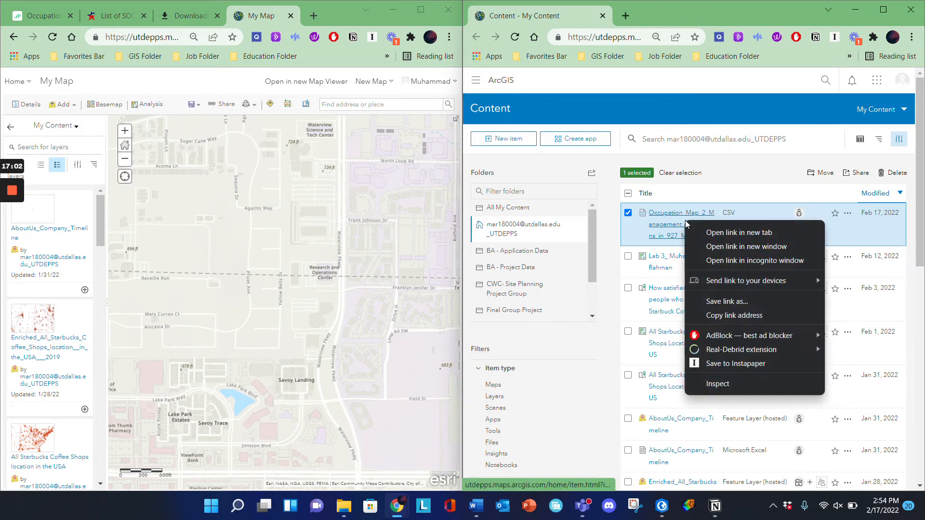
left_click(848, 213)
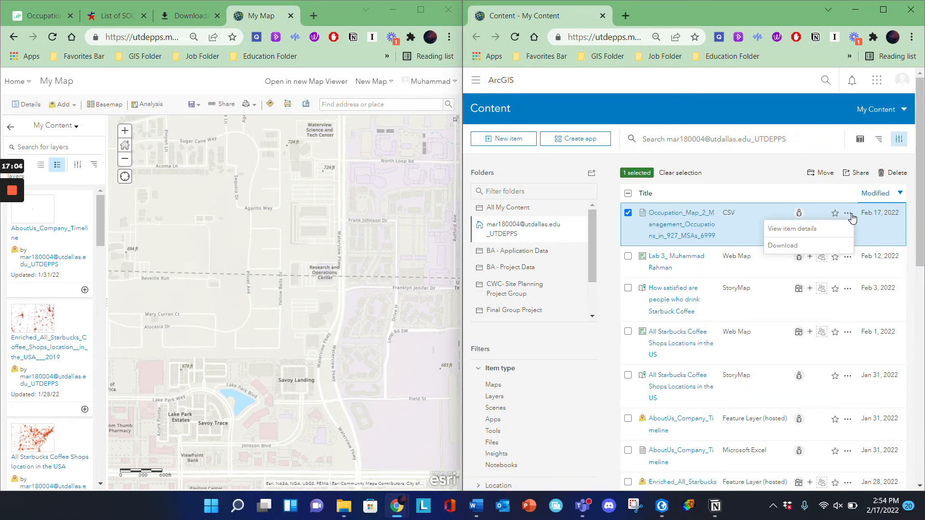
left_click(806, 231)
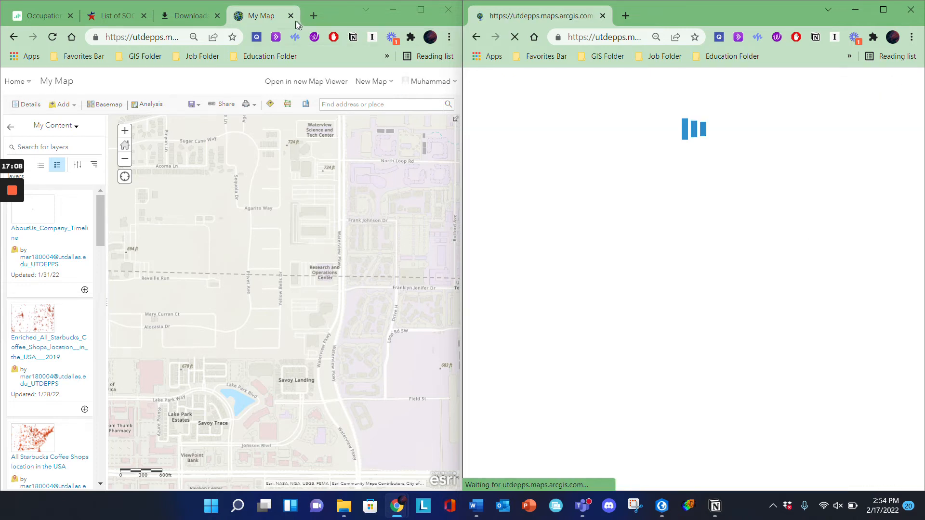
Close the My Map and Downloads tabs and maximize the window showing the CSV item's details.
left_click(293, 19)
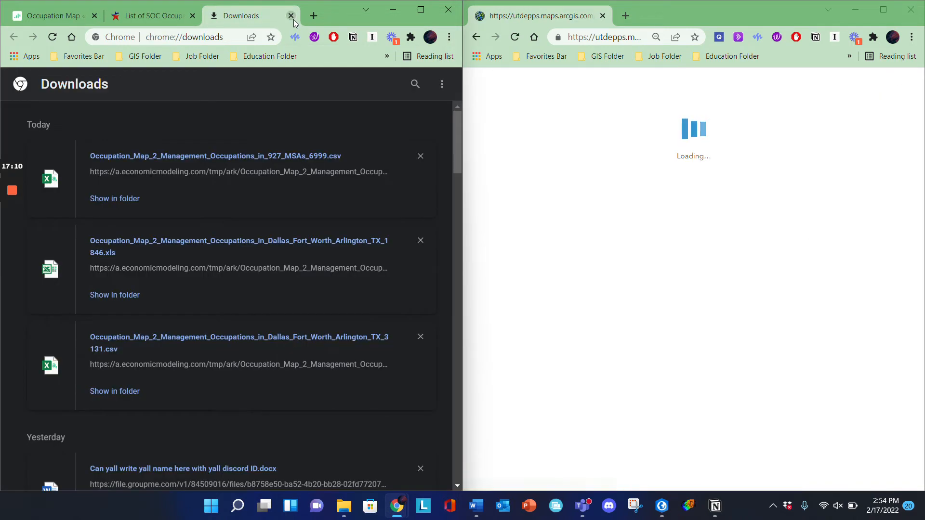
left_click(291, 16)
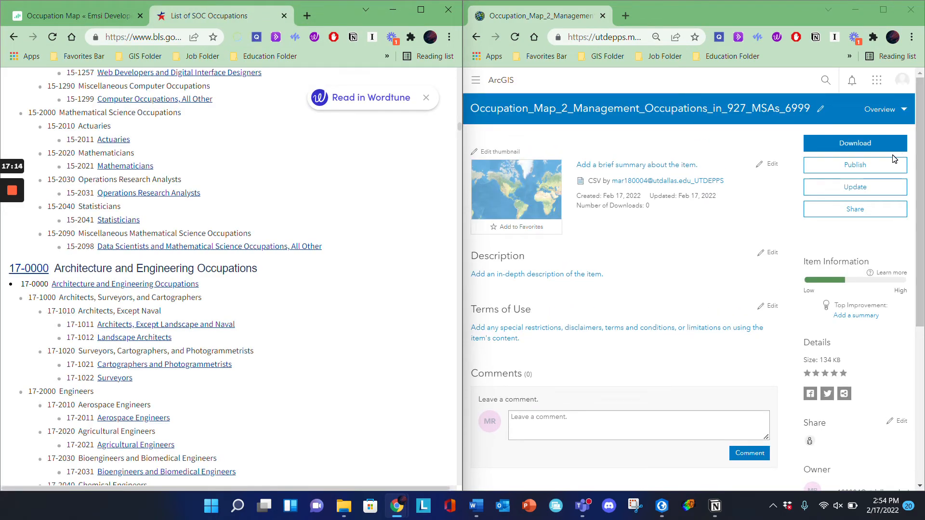
left_click(875, 16)
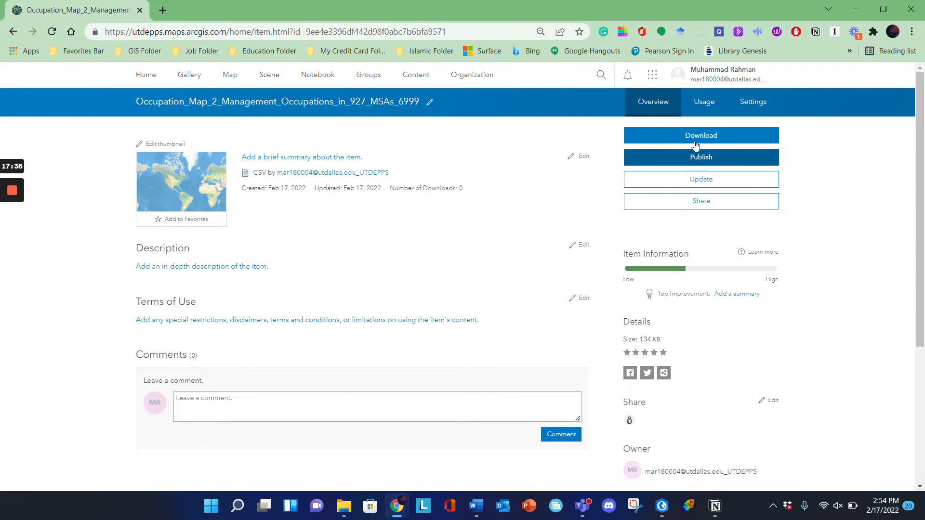
Check the CSV item's settings and usage pages, and return to its overview.
left_click(752, 101)
left_click(708, 106)
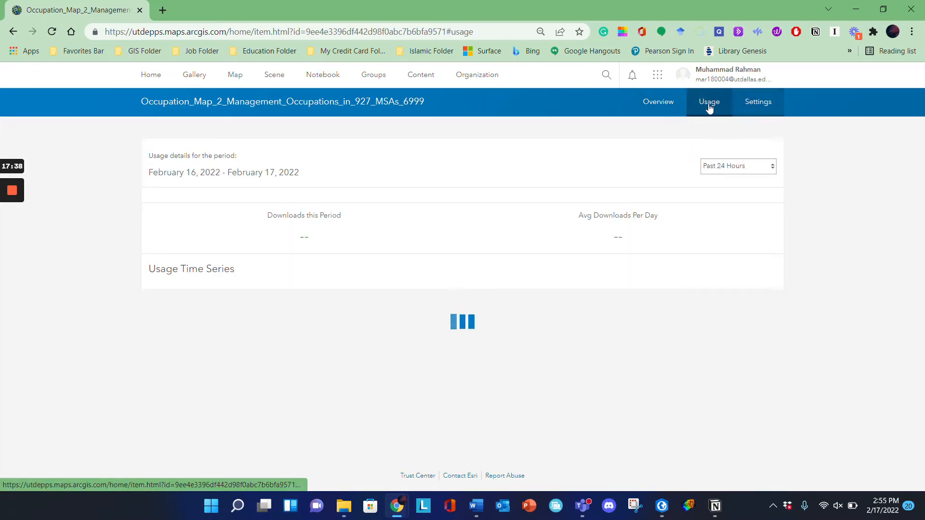
left_click(646, 109)
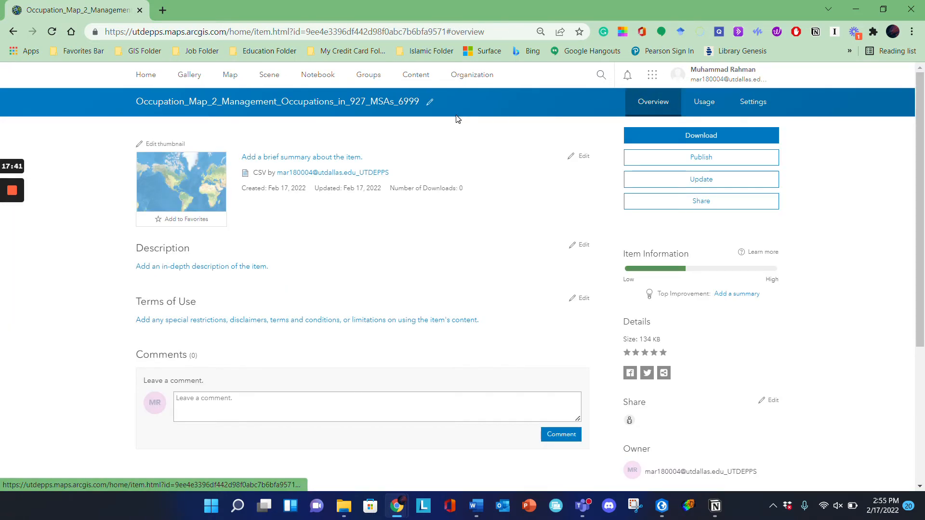
Start a new map in Map Viewer and show the My Content layers available to add as a compact list.
left_click(234, 80)
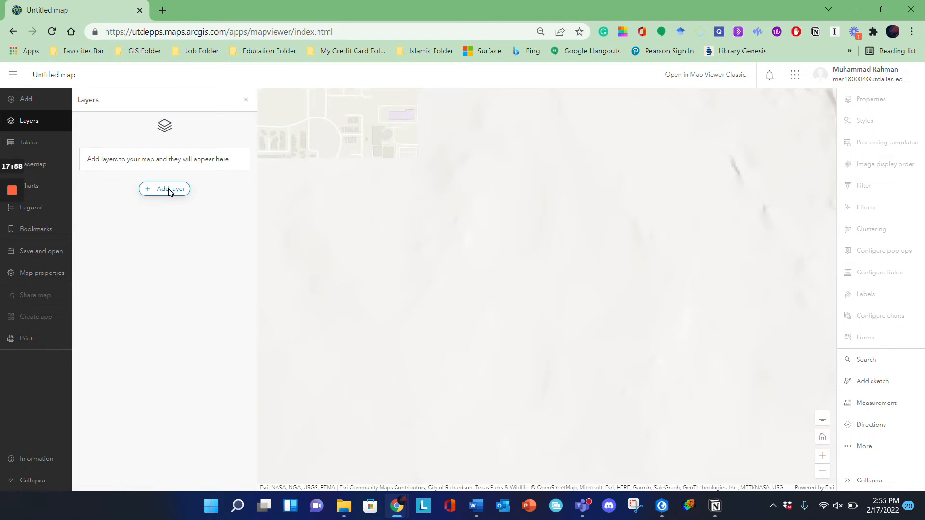
left_click(169, 192)
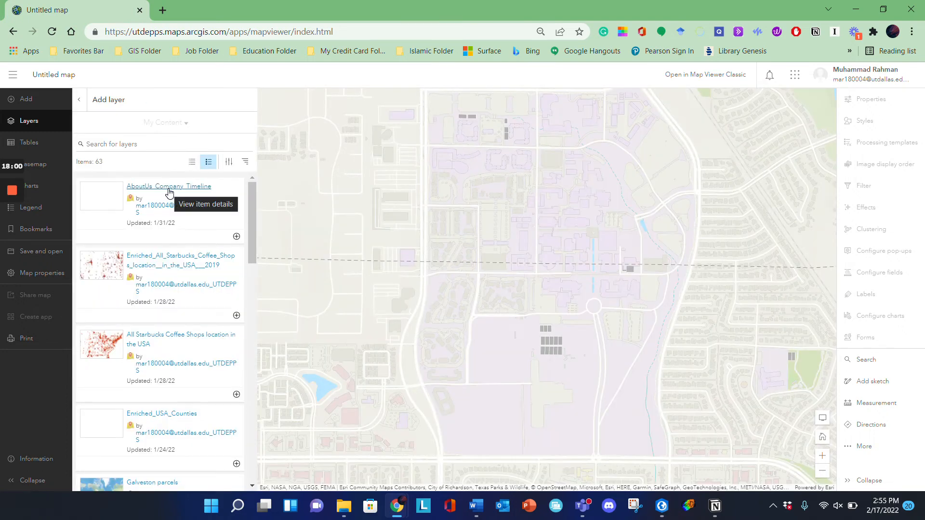
left_click(192, 163)
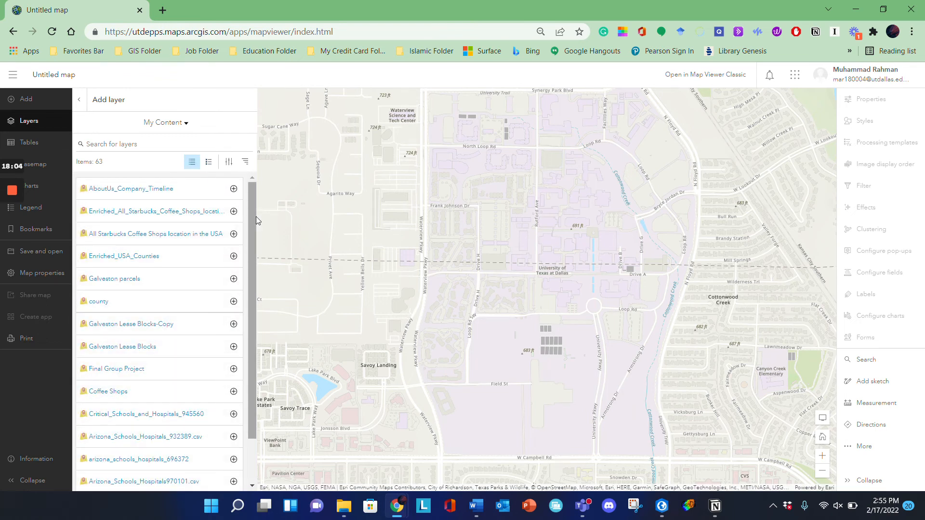
Look through the My Content layers for the uploaded CSV, search them for "csv", clear the search, and check the other content sources.
left_click_drag(254, 218, 250, 387)
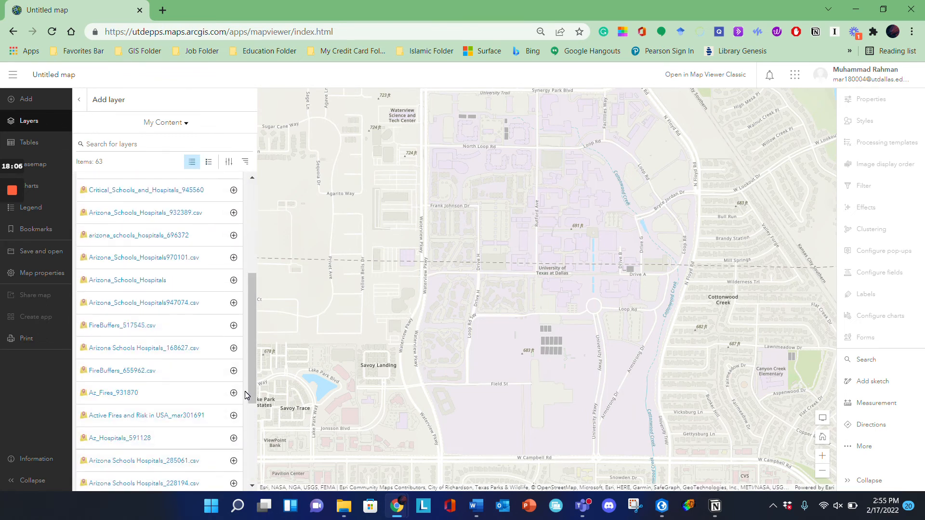
scroll(251, 387, "down", 5)
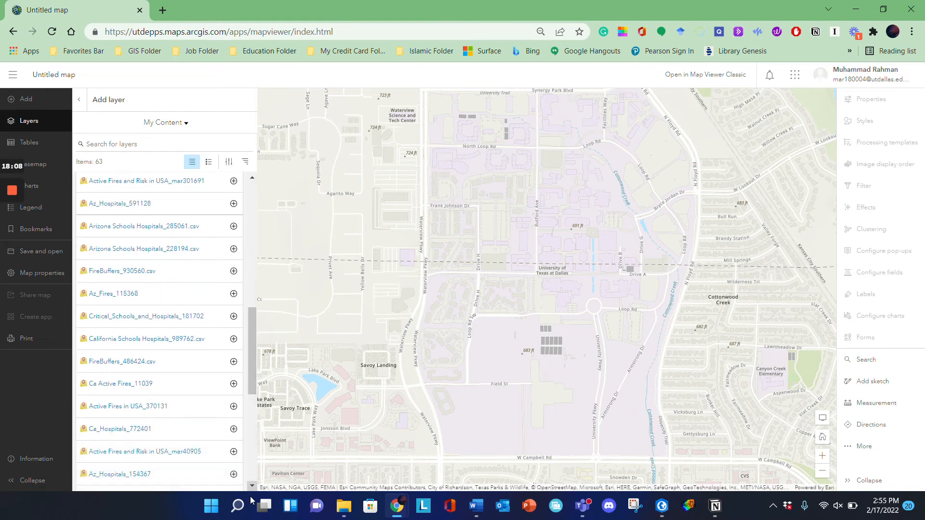
left_click_drag(253, 385, 252, 205)
left_click(172, 144)
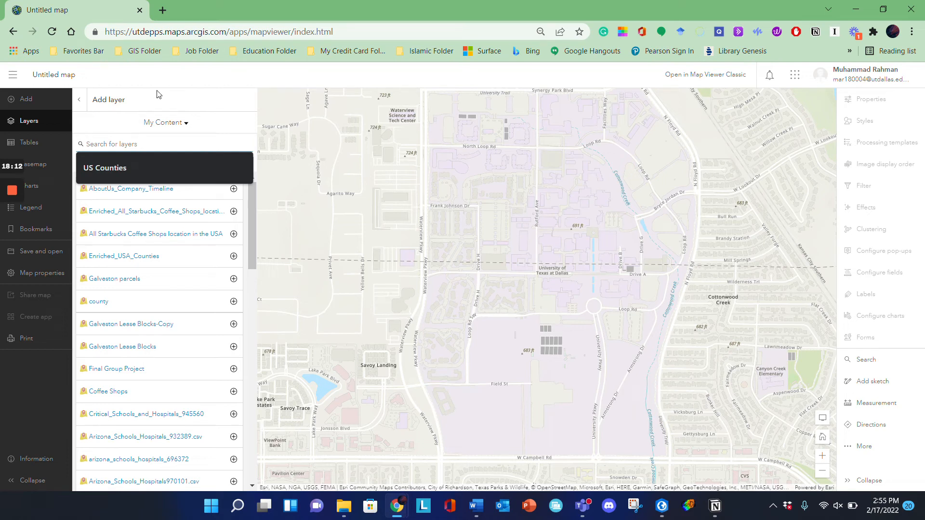
left_click_drag(200, 12, 324, 4)
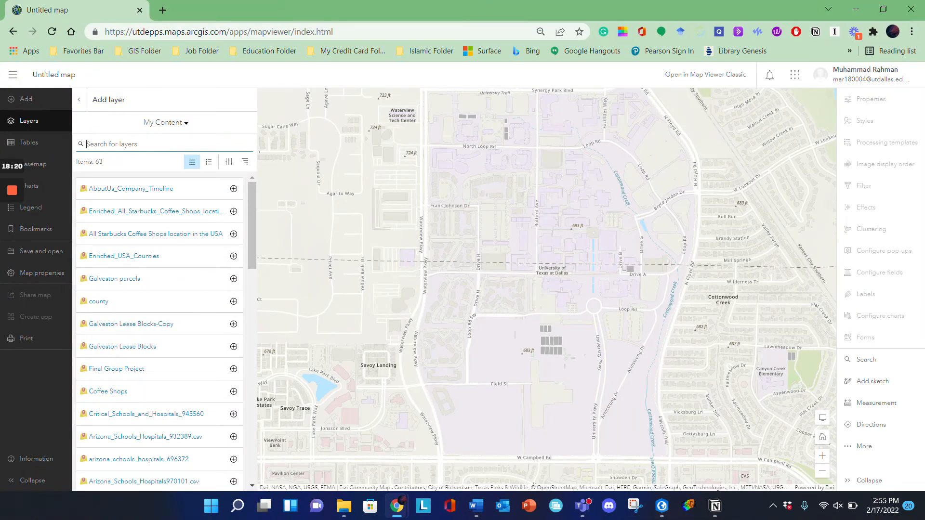
left_click(144, 144)
type("csv")
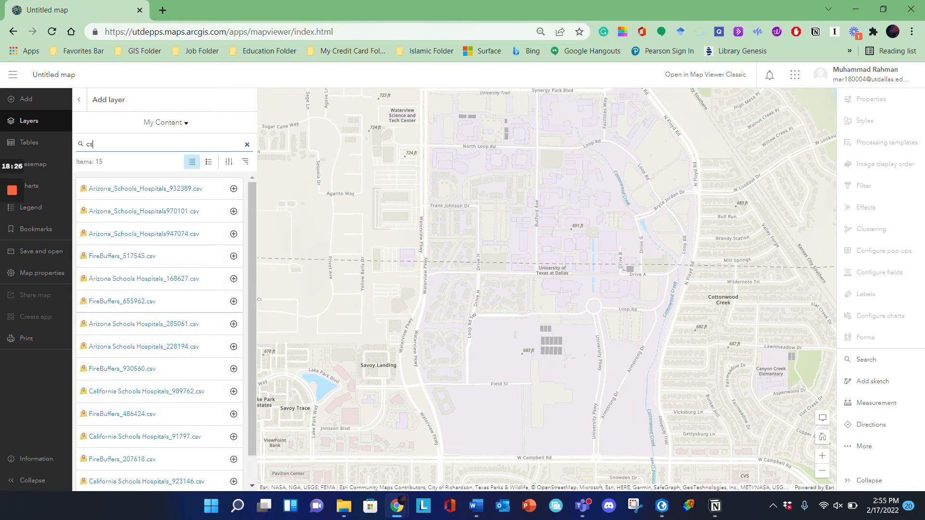
key("BackSpace")
key("BackSpace")
left_click(174, 123)
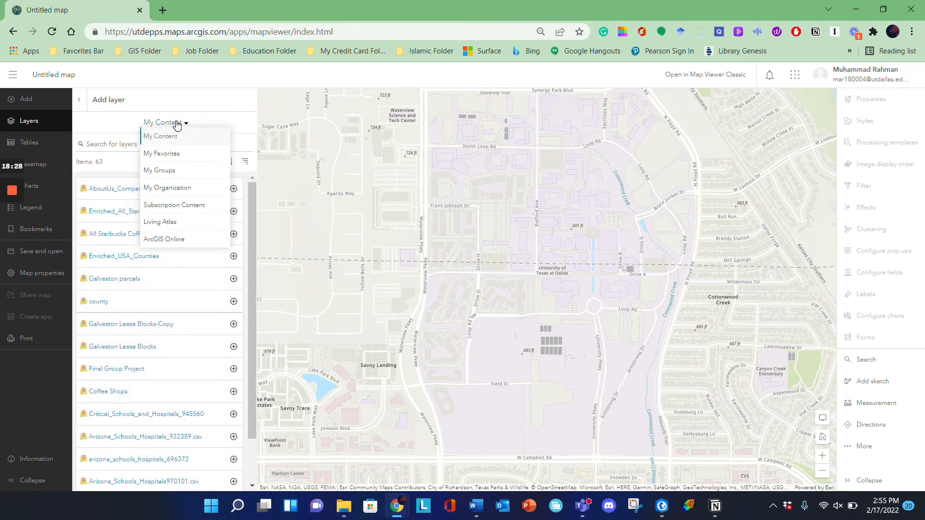
Leave the untitled map and return to the My Content page.
left_click(13, 79)
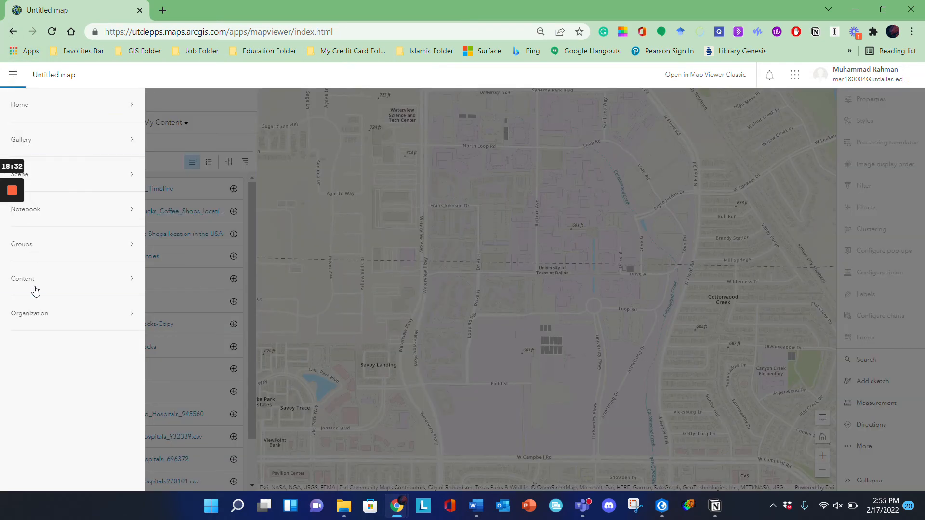
left_click(14, 32)
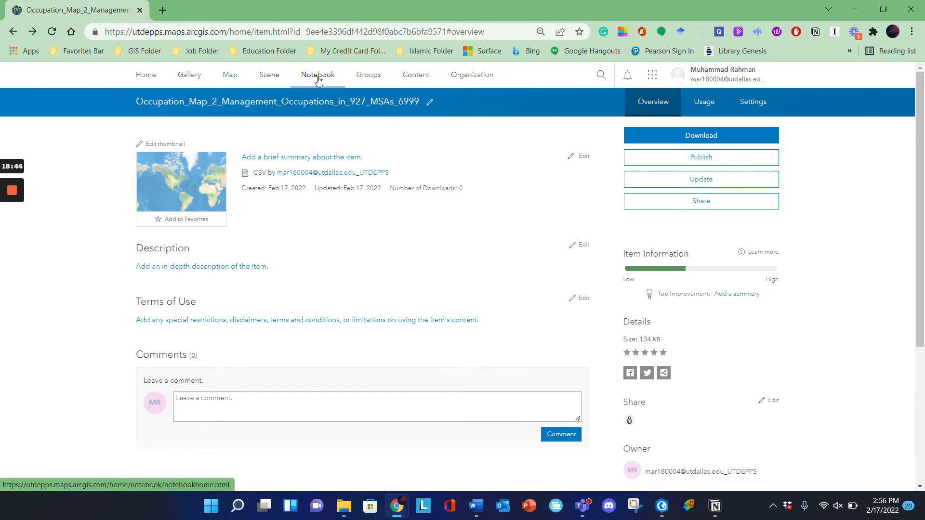
left_click(415, 76)
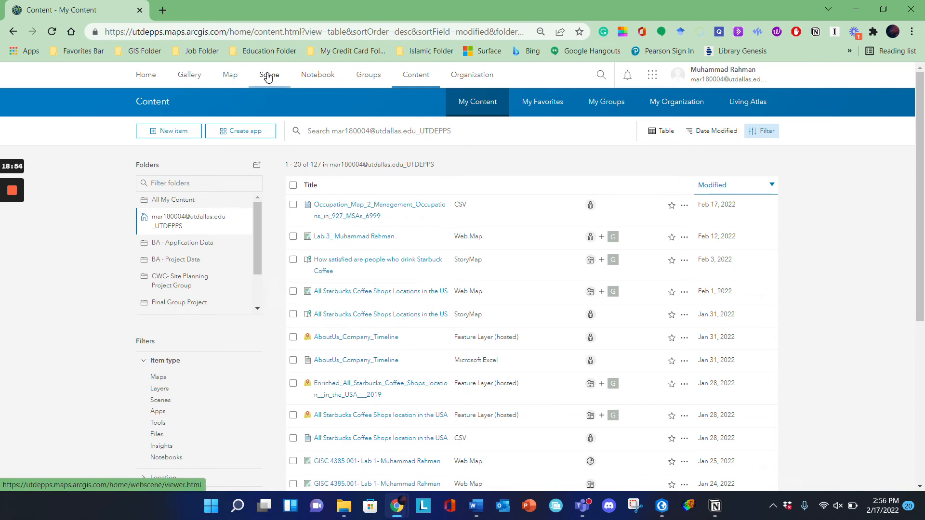
Open a new map, switch it to Map Viewer Classic, and show its contents list.
left_click(233, 76)
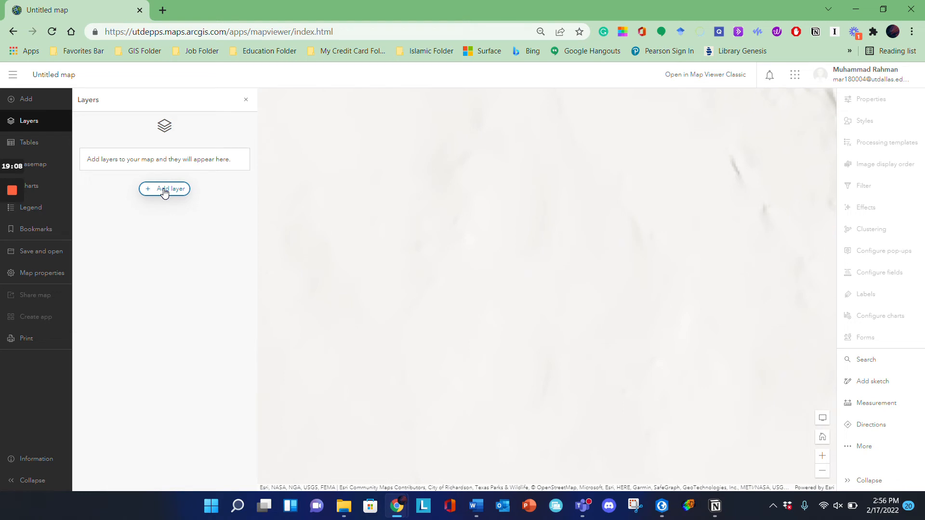
left_click(681, 76)
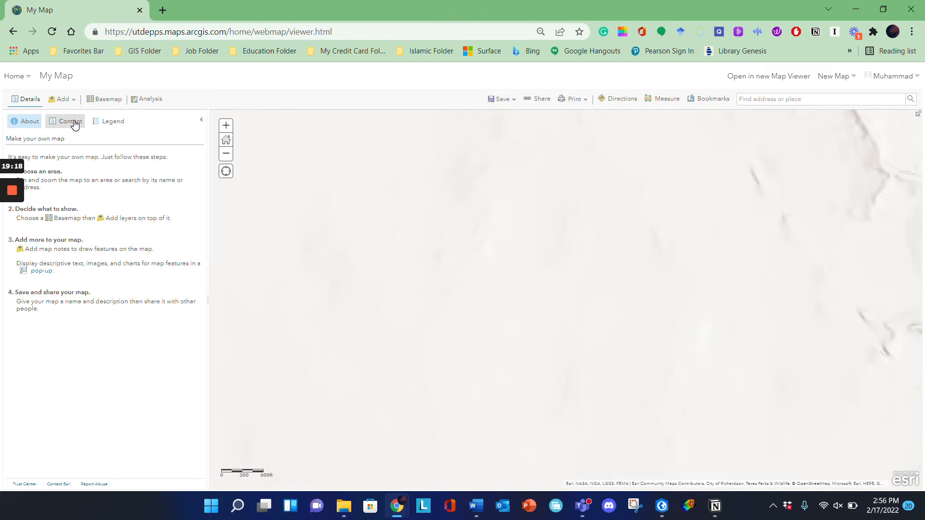
left_click(75, 124)
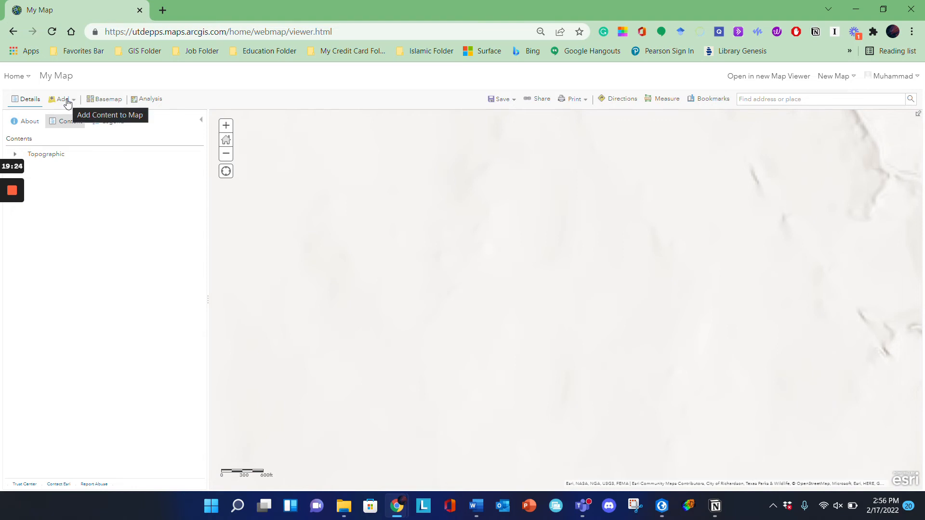
Try to import Occupation_Map_2_Management_Occupations_in_927_MSAs_6999.csv from Downloads into the map as a layer from file.
left_click(65, 100)
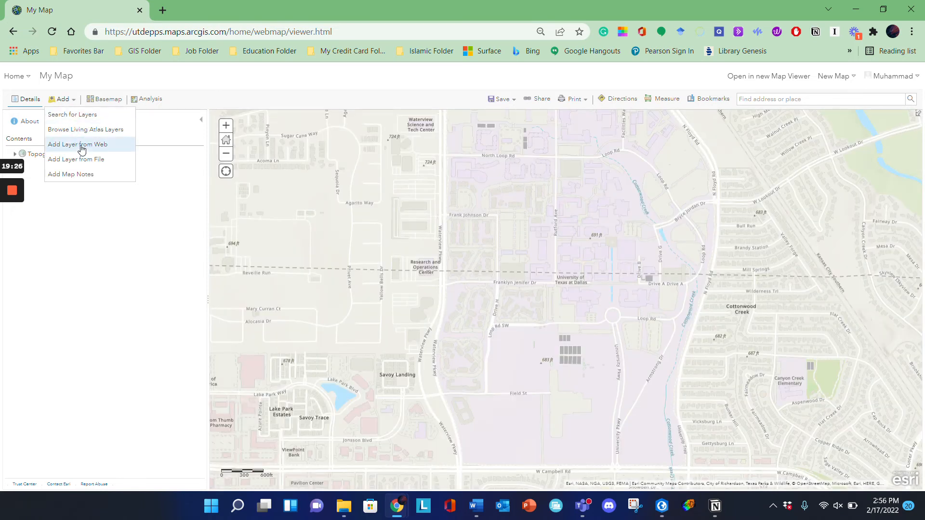
left_click(87, 159)
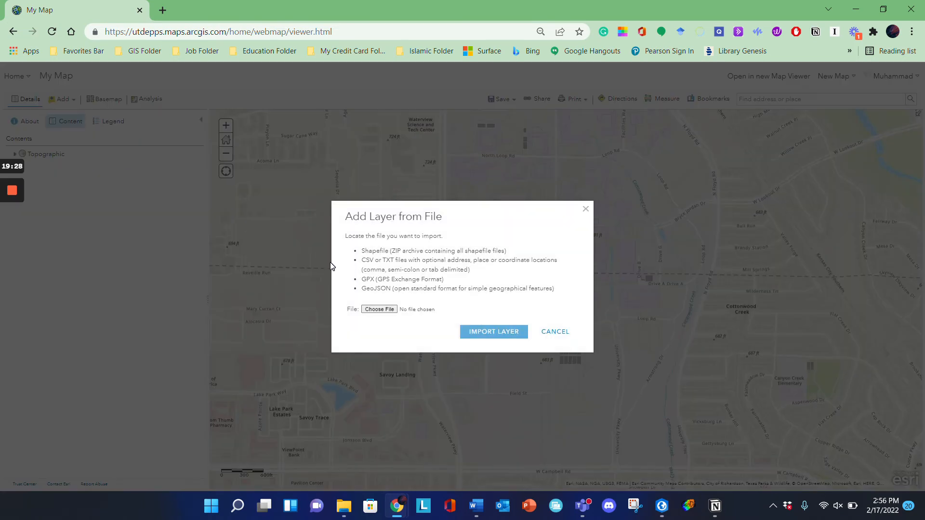
left_click(379, 309)
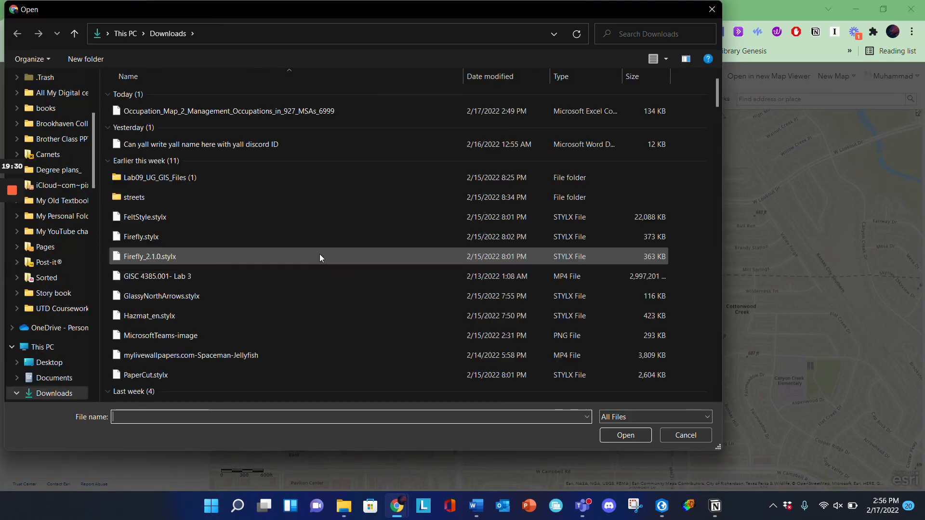
left_click(238, 117)
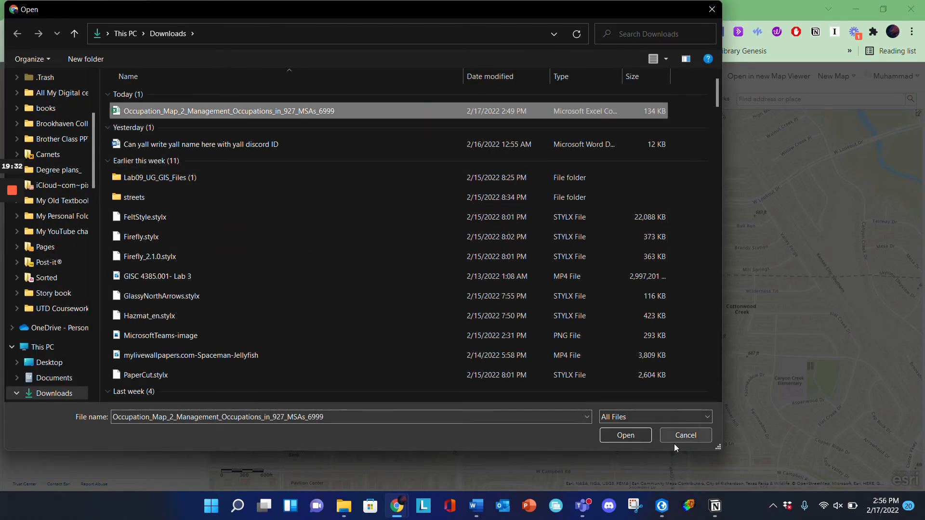
left_click(633, 438)
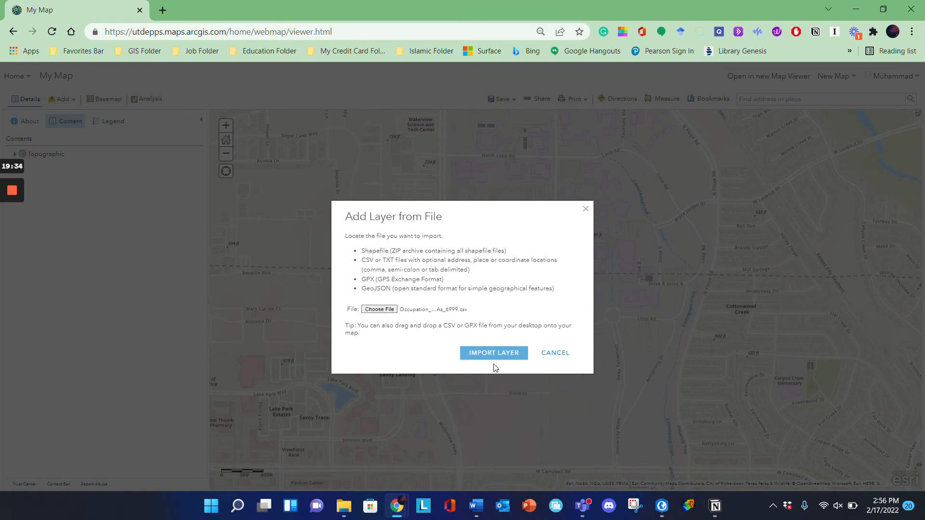
left_click(491, 354)
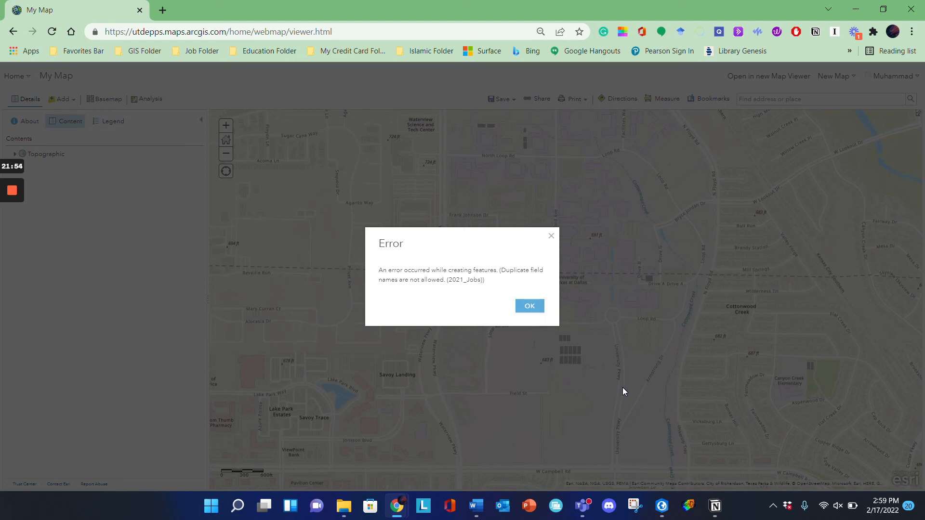
Open the Occupation_Map_2 CSV from Downloads in Excel and widen columns A through G so their headers can be read.
left_click(343, 506)
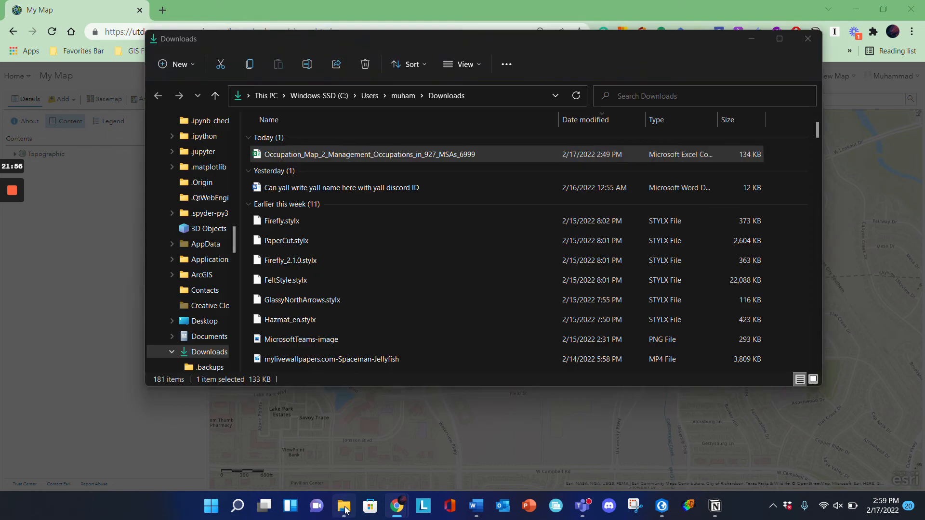
double_click(306, 157)
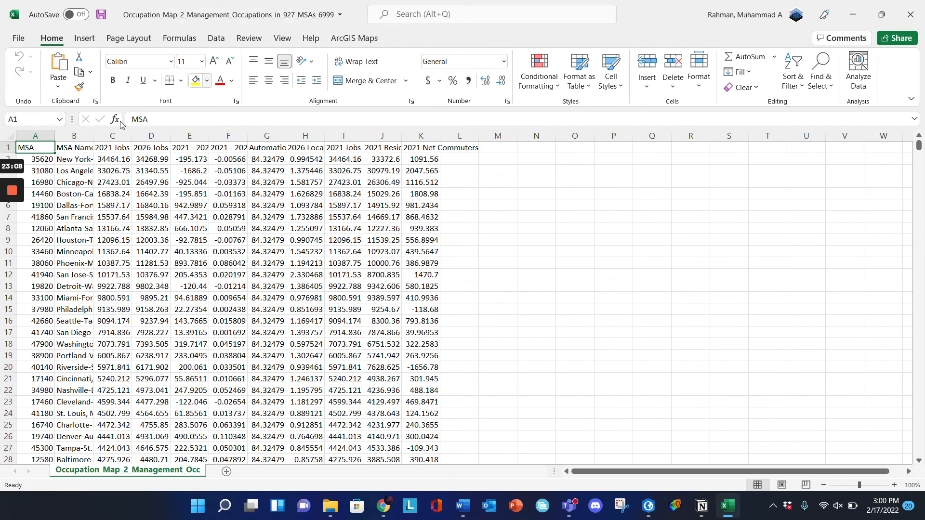
left_click_drag(54, 135, 68, 136)
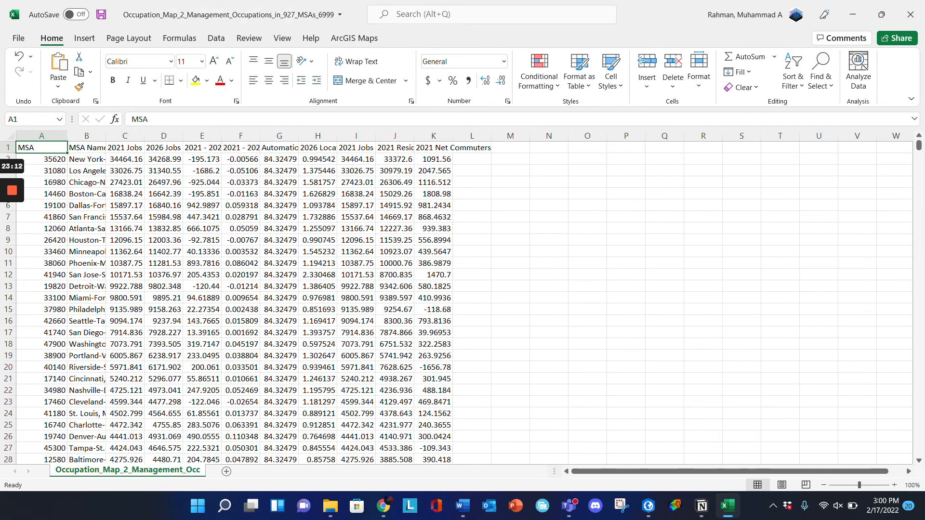
left_click_drag(106, 136, 225, 136)
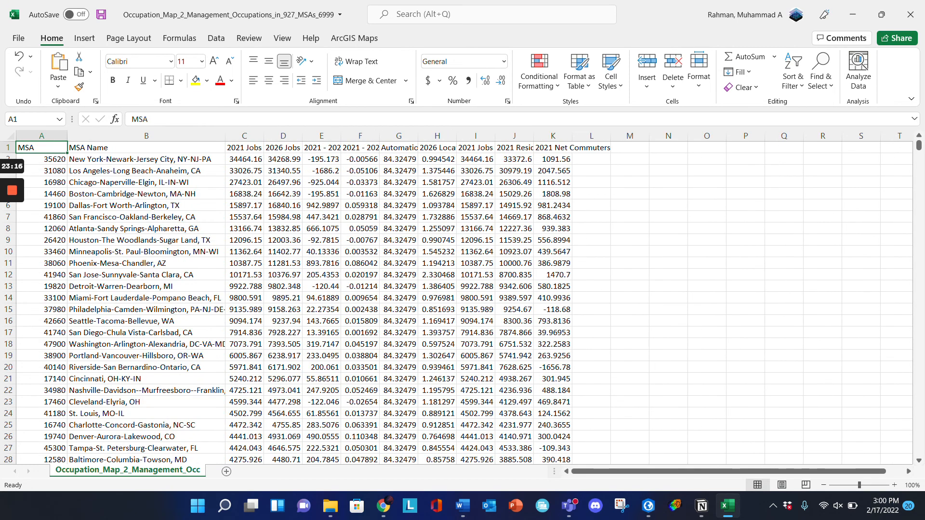
double_click(264, 136)
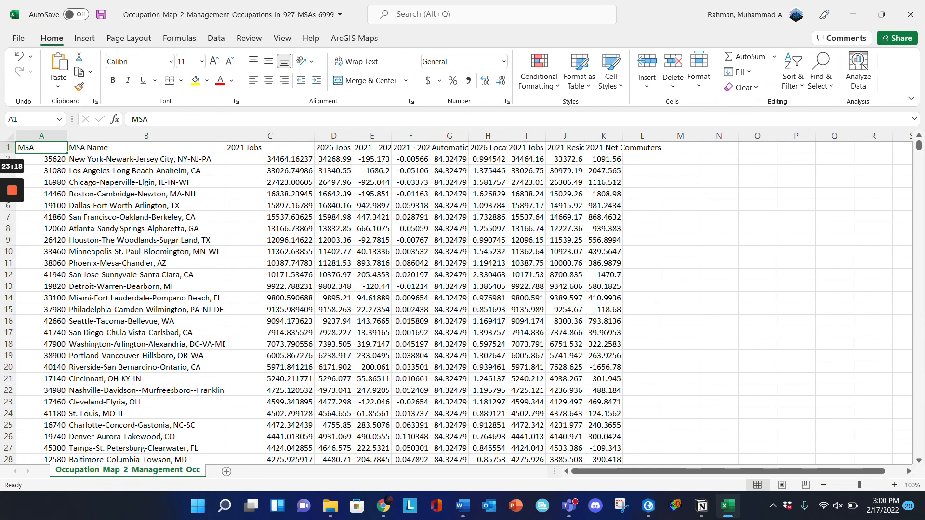
left_click_drag(353, 136, 485, 136)
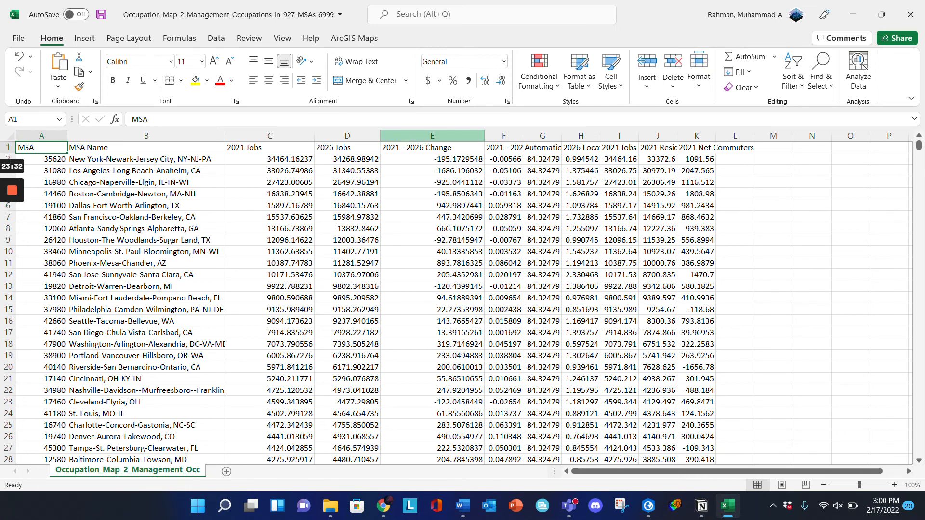
left_click_drag(484, 136, 476, 136)
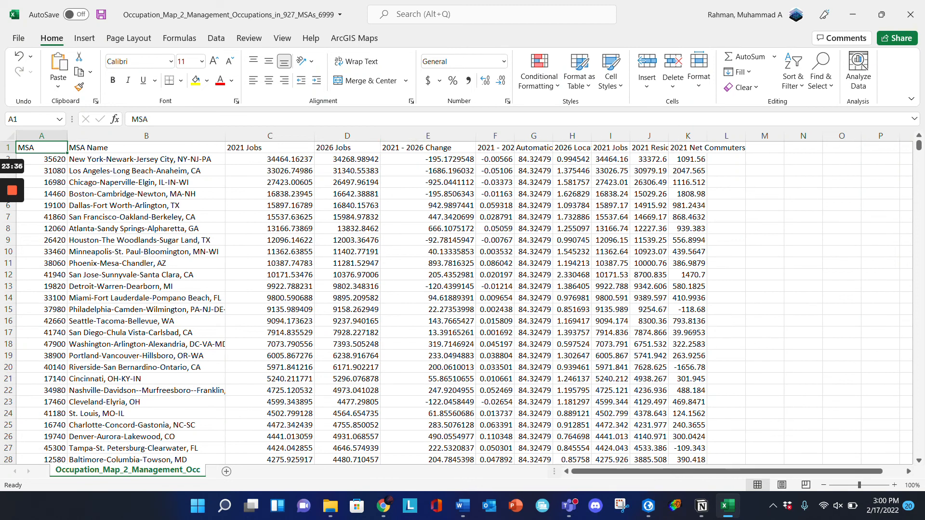
double_click(514, 136)
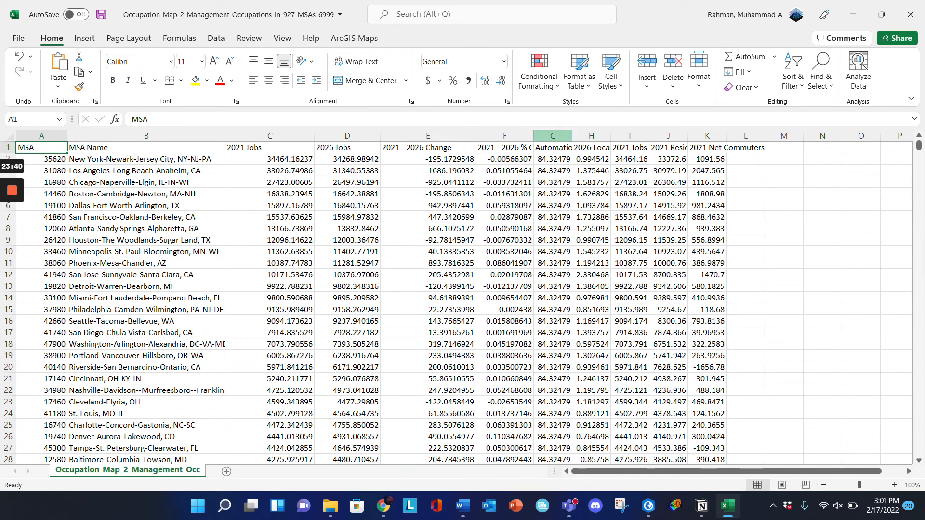
double_click(572, 136)
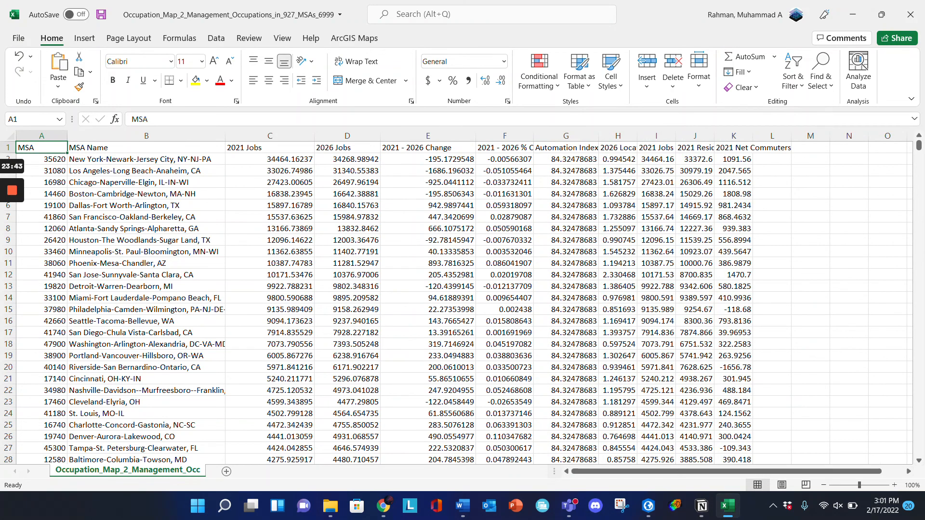
Switch back to the map in the browser to reread the import error, and return to the spreadsheet.
left_click(853, 17)
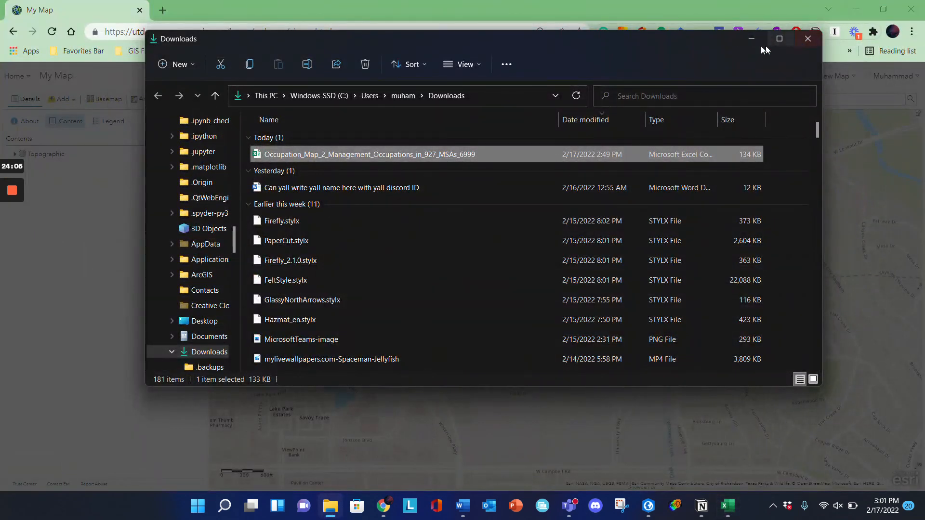
left_click(751, 40)
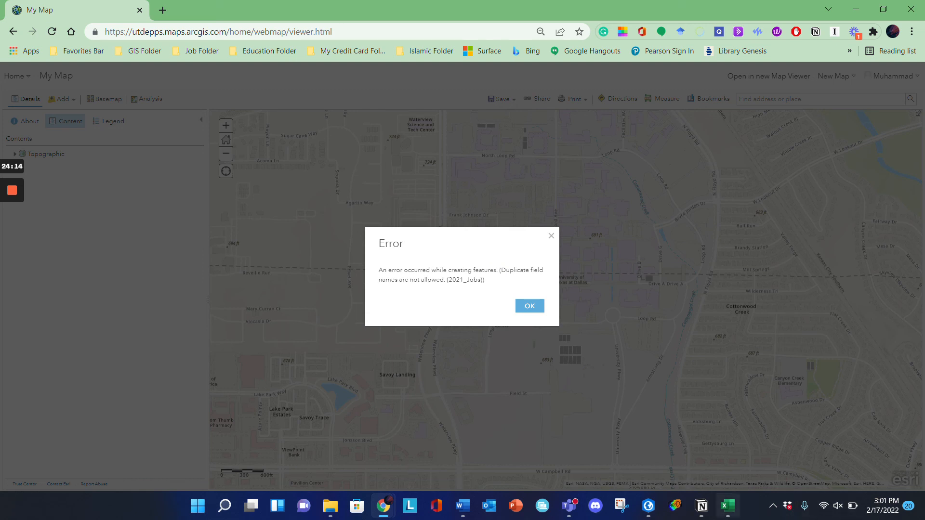
left_click(728, 507)
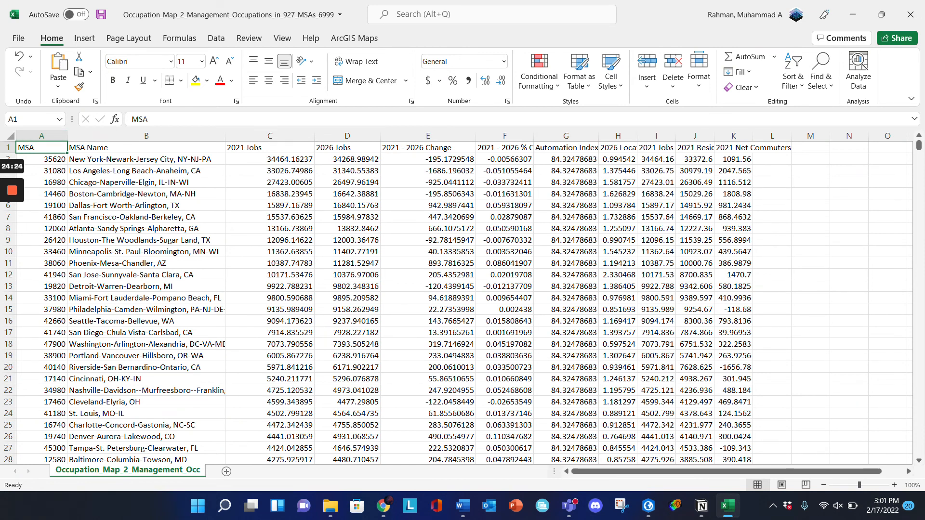
Select the whole sheet and autofit all column widths to their contents.
key("ctrl+a")
key("alt+h")
key("o")
key("i")
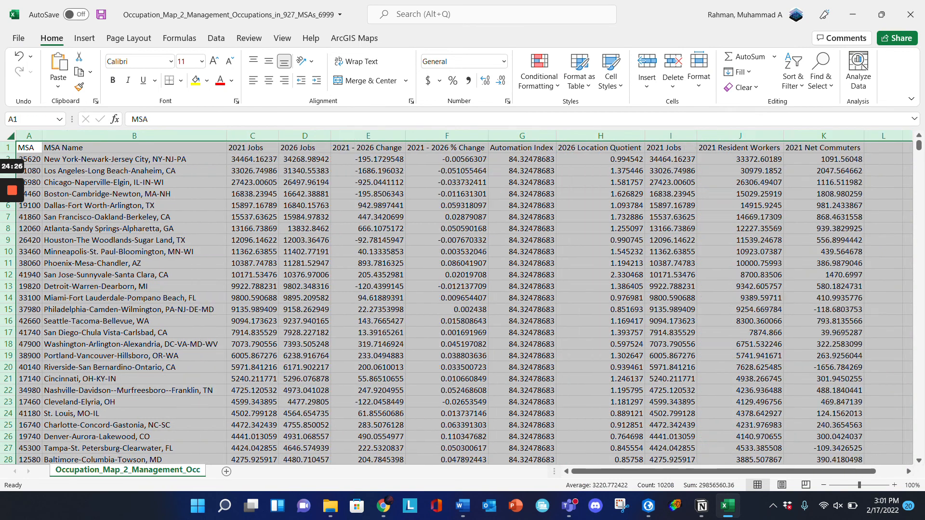
Delete the duplicate 2021 Jobs column I, save the CSV, and close the workbook.
left_click(671, 135)
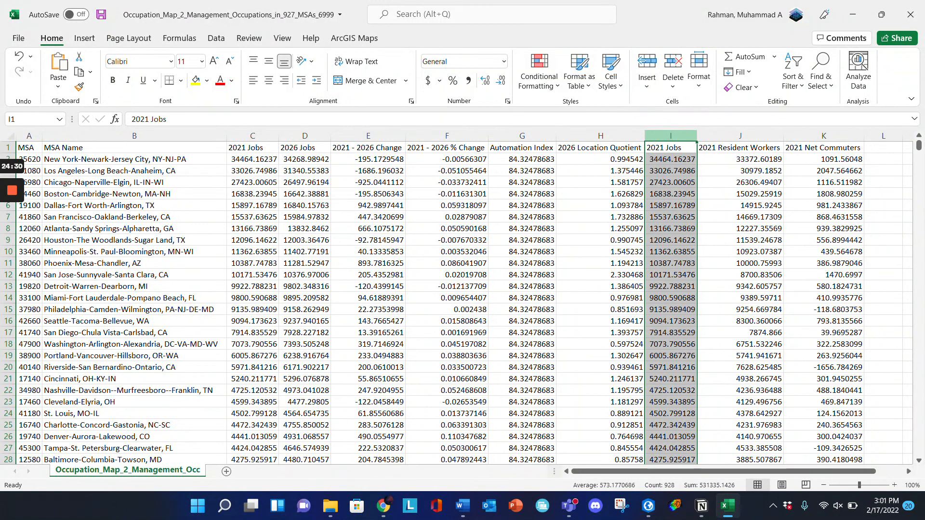
left_click(672, 63)
left_click(101, 15)
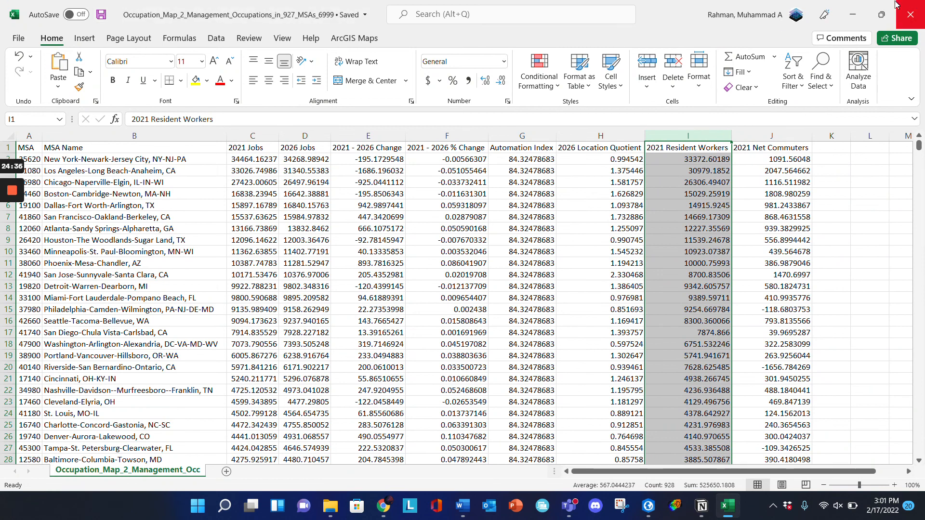
left_click(911, 14)
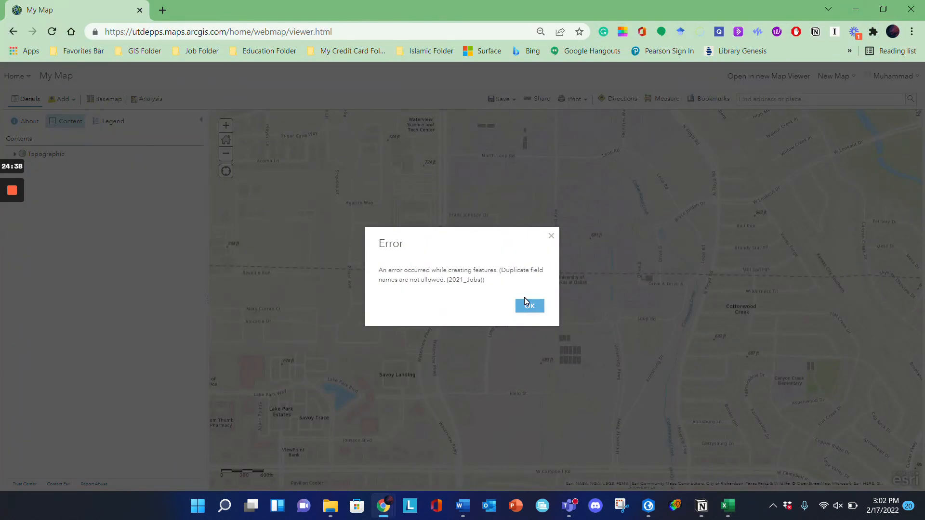
Dismiss the import error and add the edited Occupation_Map_2 CSV from Downloads to the map as a table without location fields.
left_click(527, 303)
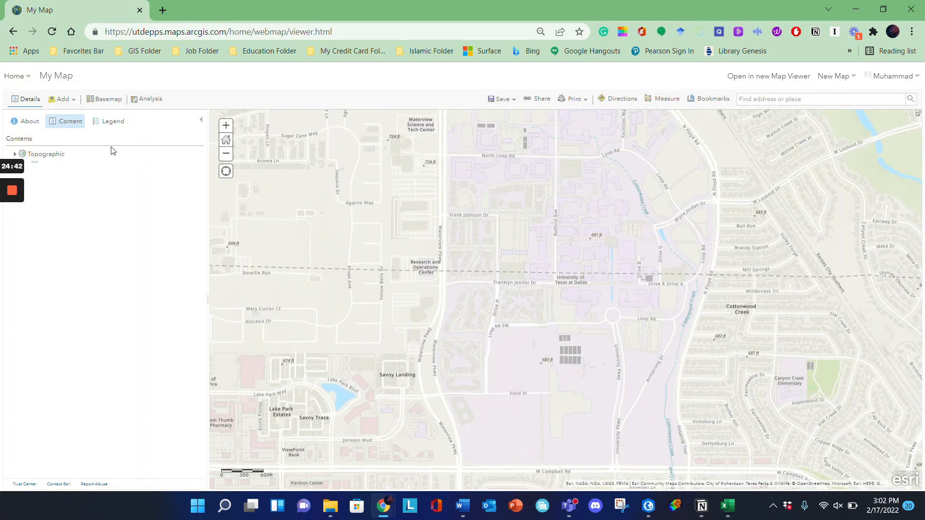
left_click(62, 102)
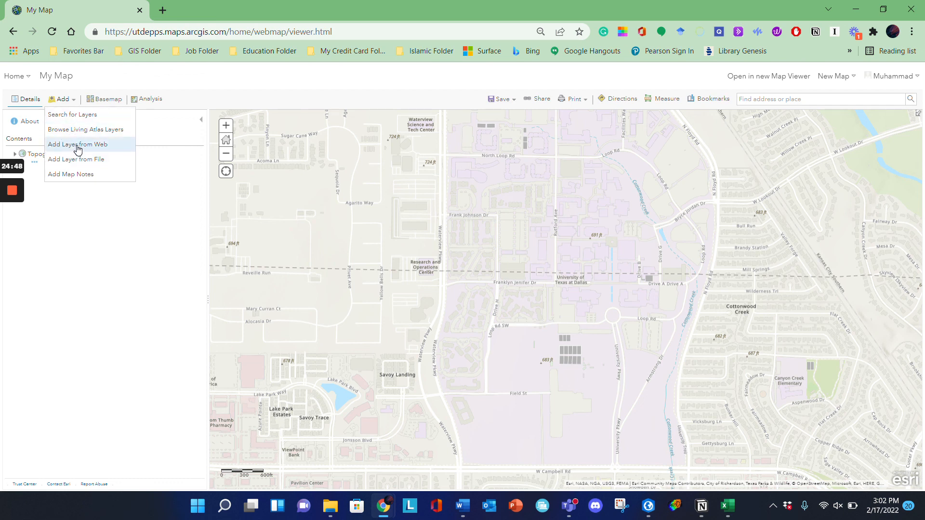
left_click(15, 76)
left_click(84, 269)
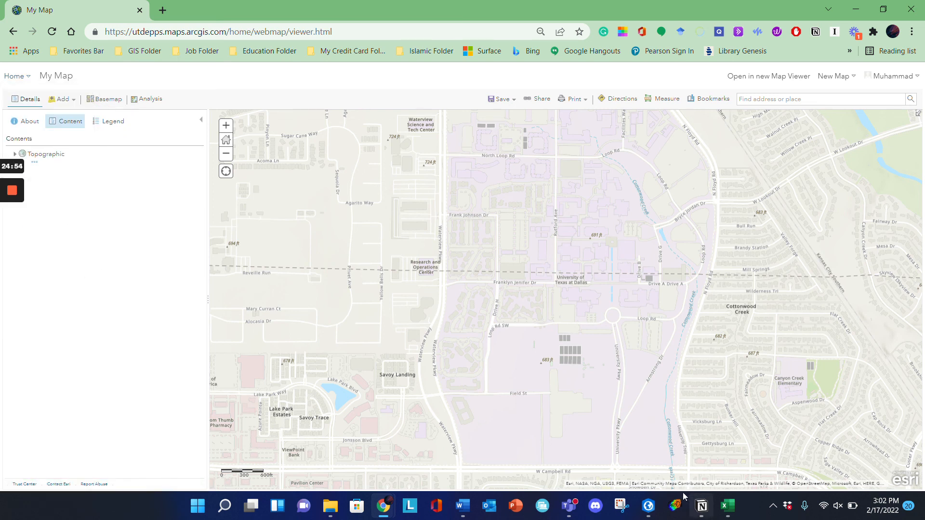
left_click(331, 505)
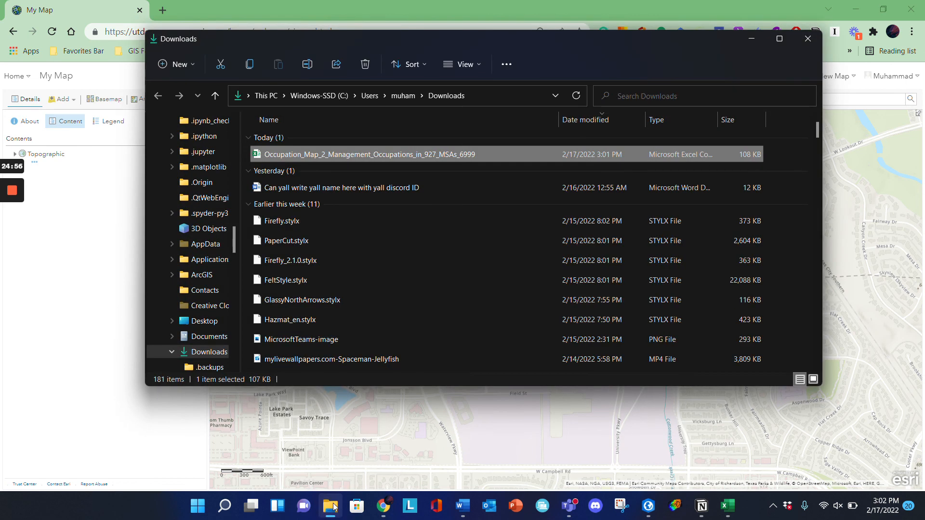
left_click_drag(451, 156, 77, 245)
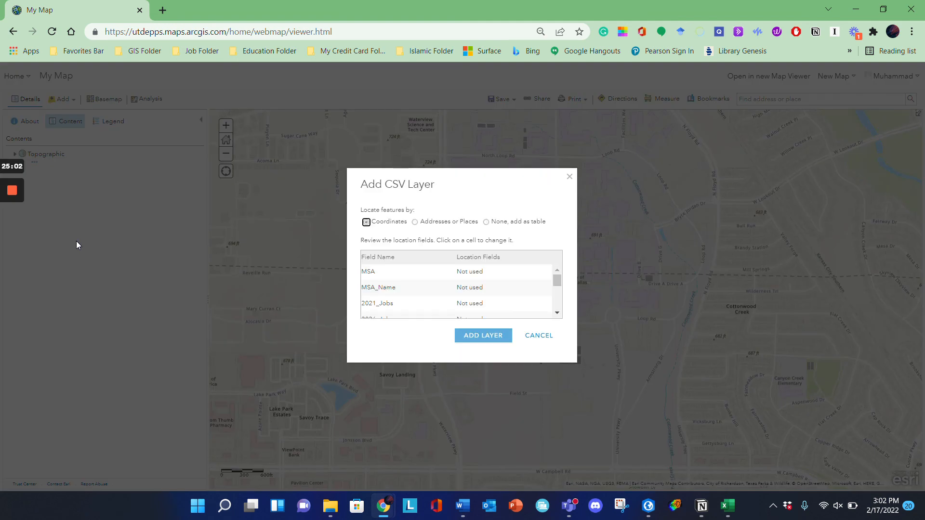
left_click(487, 223)
left_click(482, 329)
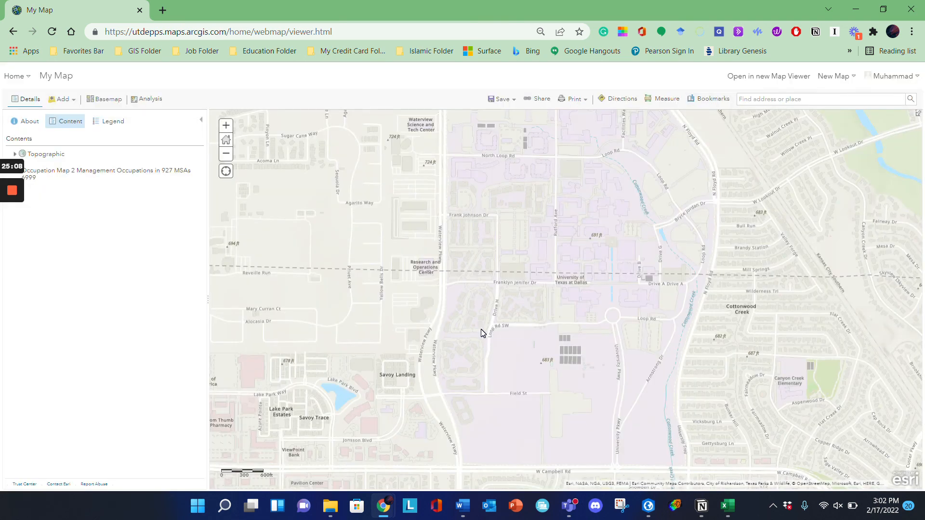
Search the My Groups layers for "empty", add Empty_377MetroMSAs to the map, and return to the contents list.
mouse_move(91, 176)
left_click(62, 100)
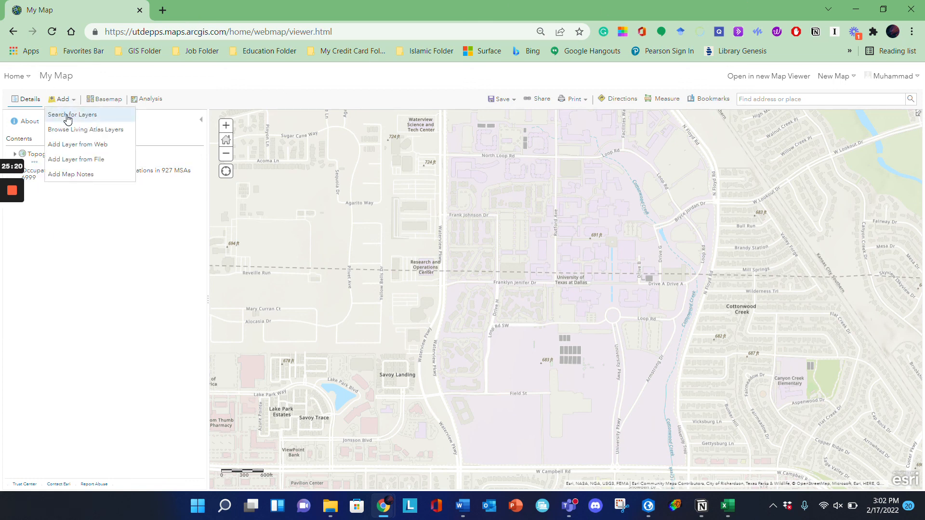
left_click(67, 116)
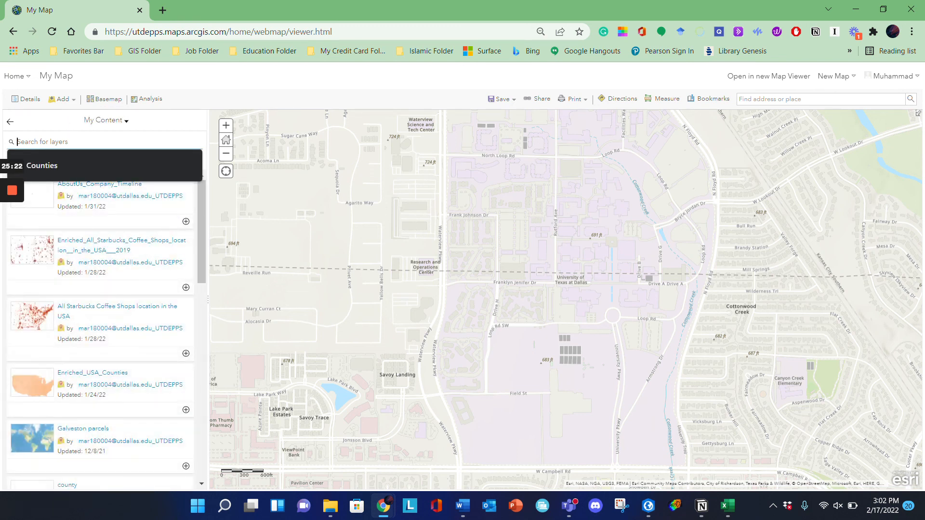
left_click(106, 120)
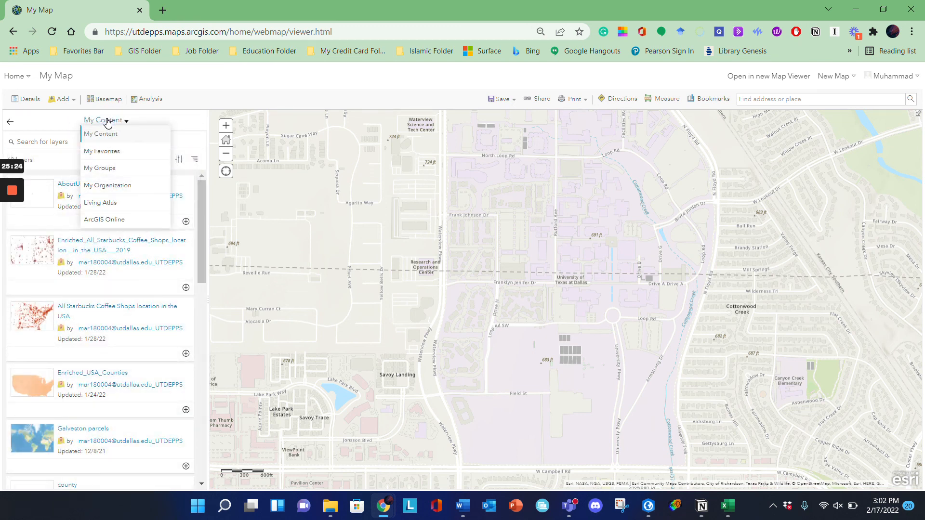
left_click(99, 168)
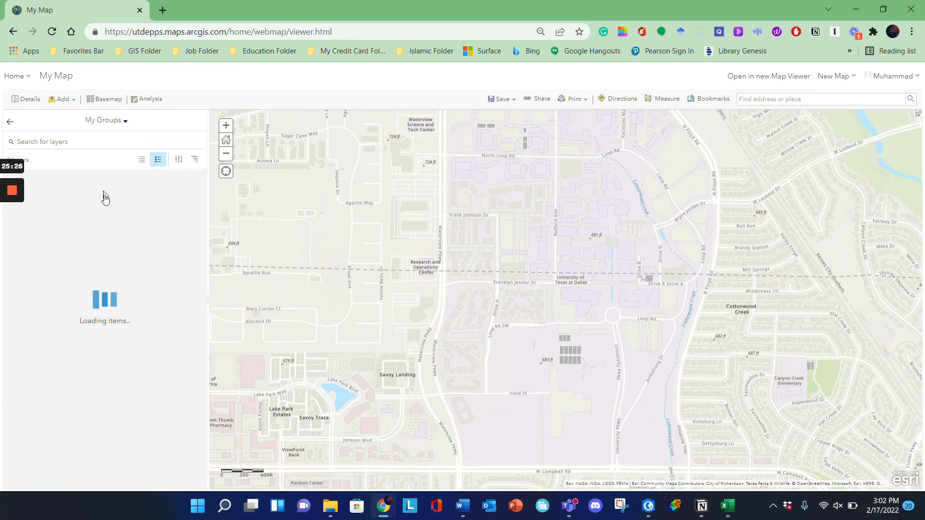
left_click(29, 142)
type("empty")
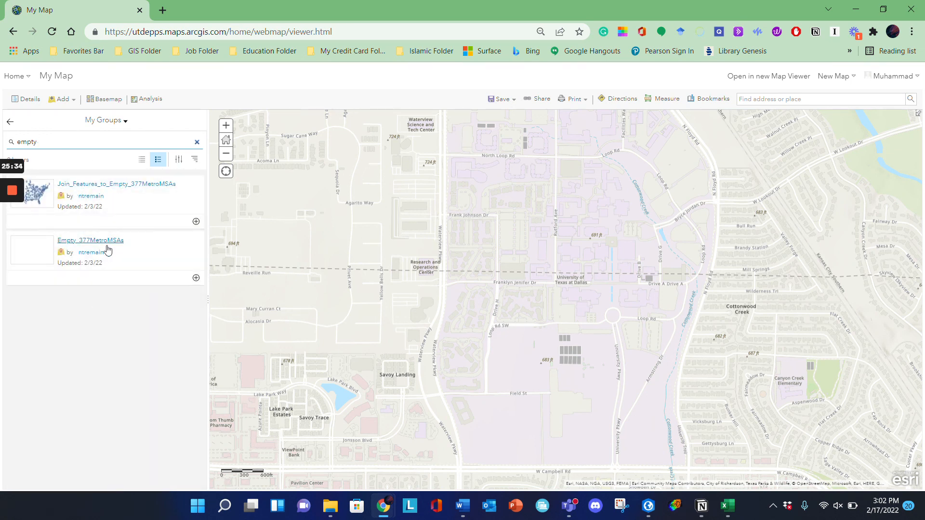
left_click(197, 279)
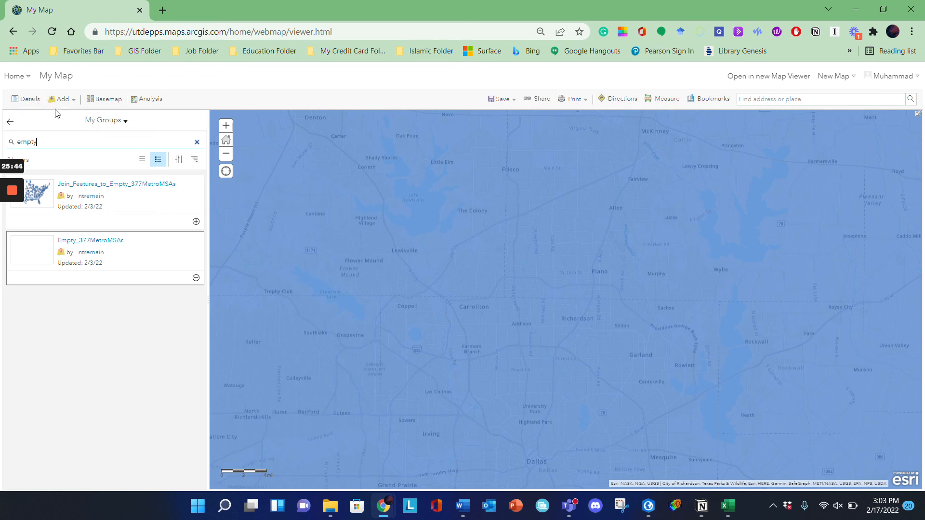
left_click(7, 121)
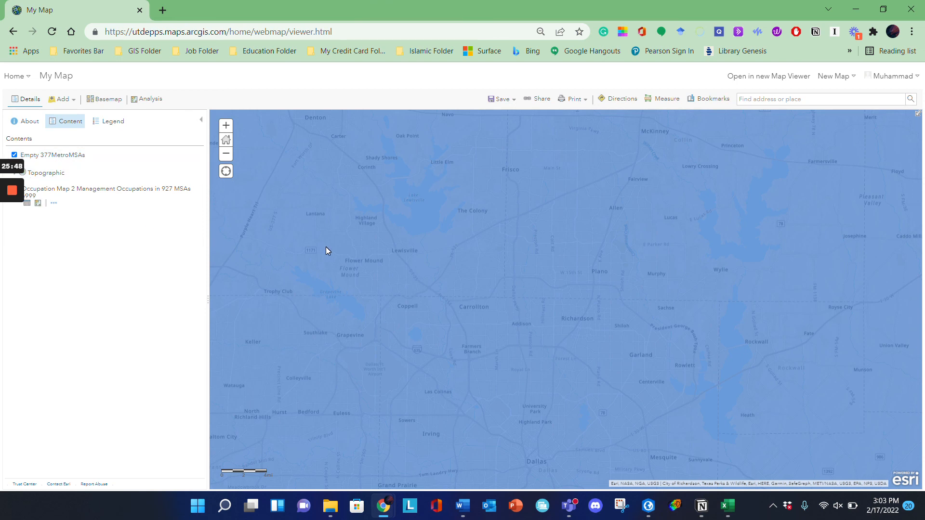
Bring the whole contiguous United States into view to examine the coverage of the Empty 377MetroMSAs boundary layer.
scroll(420, 257, "down", 6)
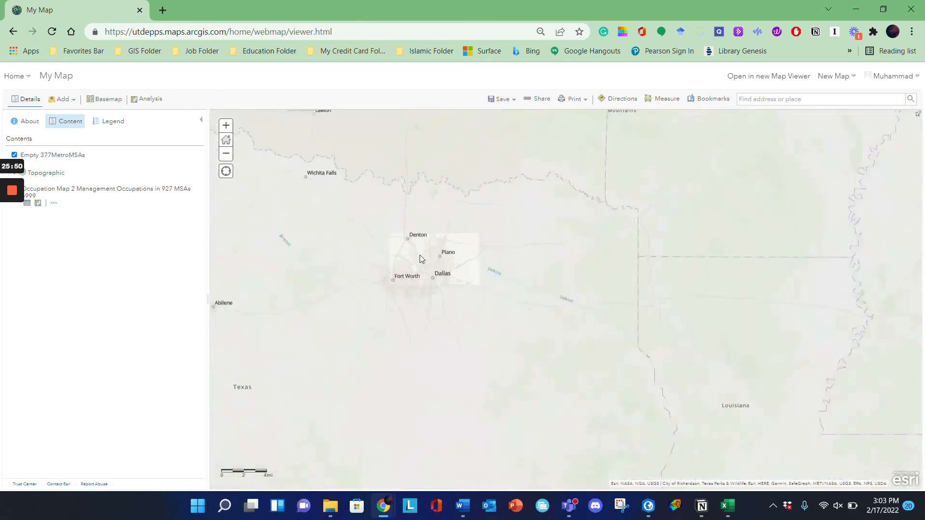
scroll(421, 259, "down", 4)
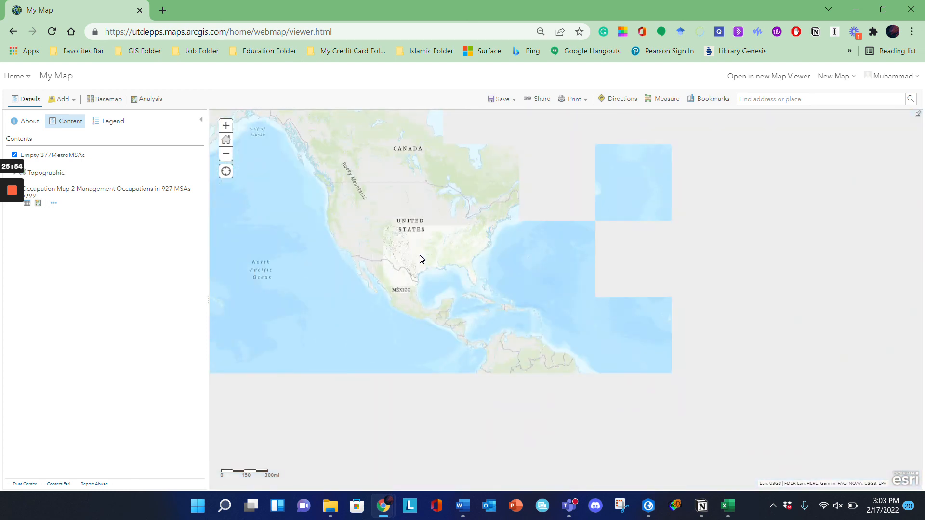
scroll(421, 258, "down", 4)
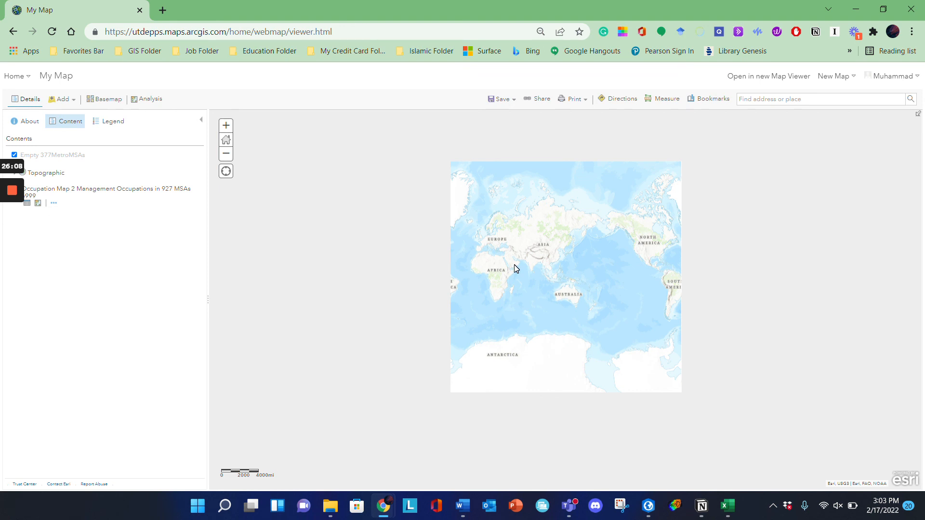
scroll(515, 266, "up", 4)
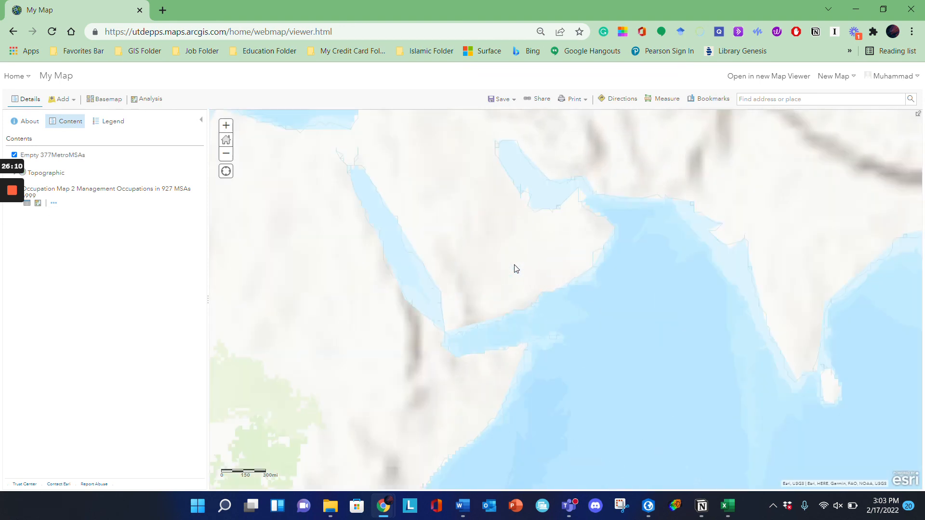
scroll(516, 267, "down", 4)
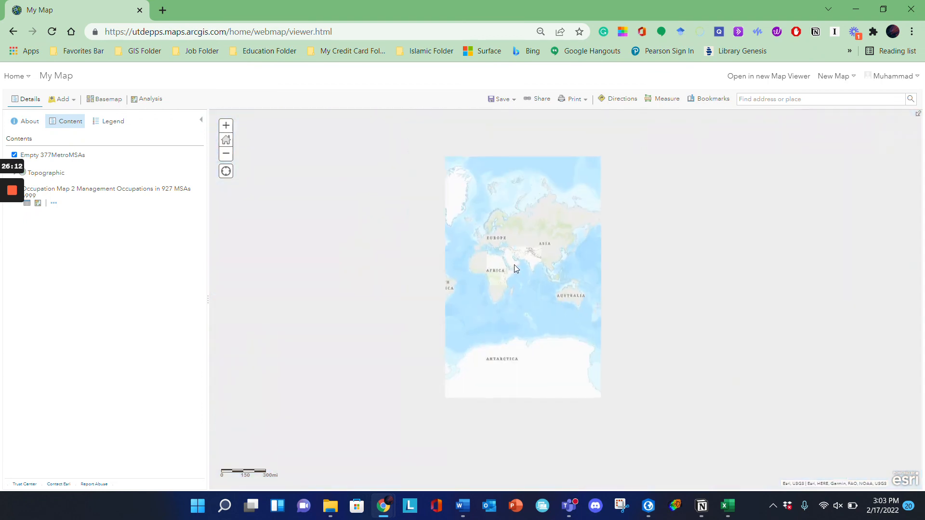
left_click_drag(487, 262, 599, 260)
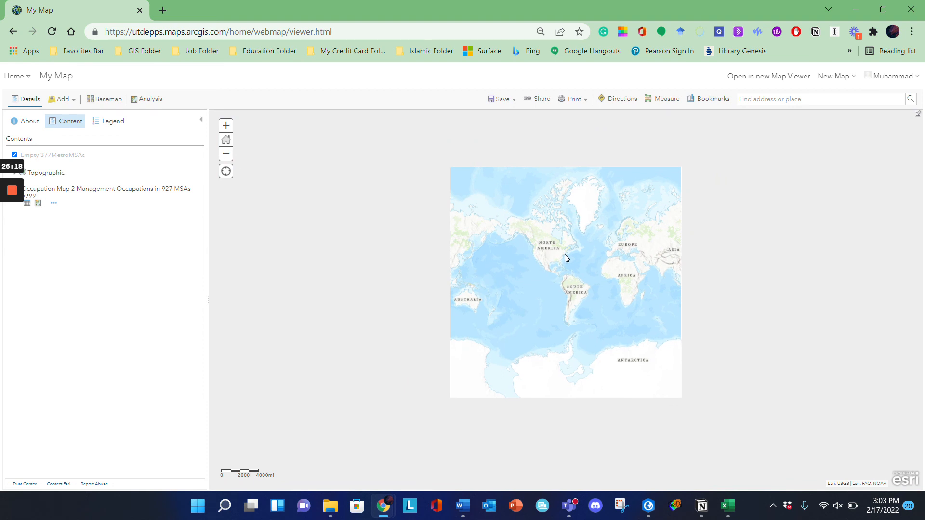
scroll(565, 255, "up", 4)
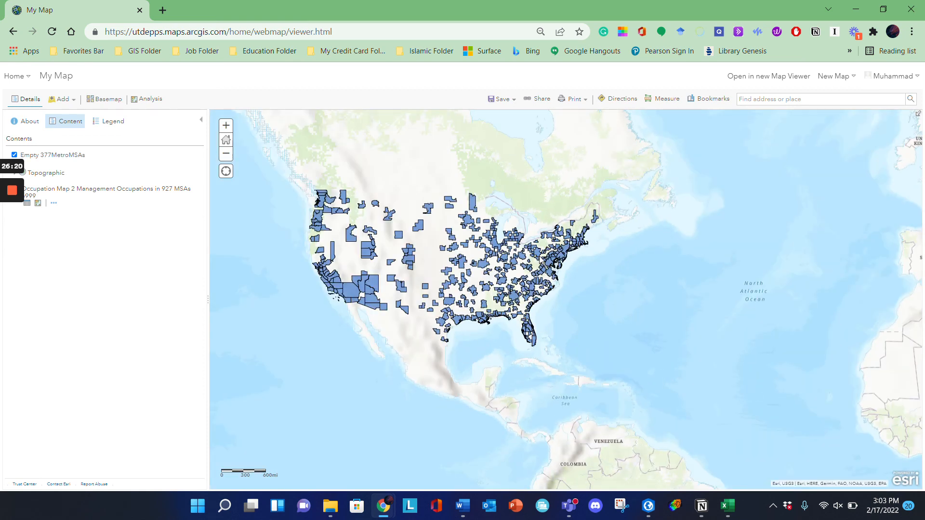
left_click_drag(539, 256, 625, 261)
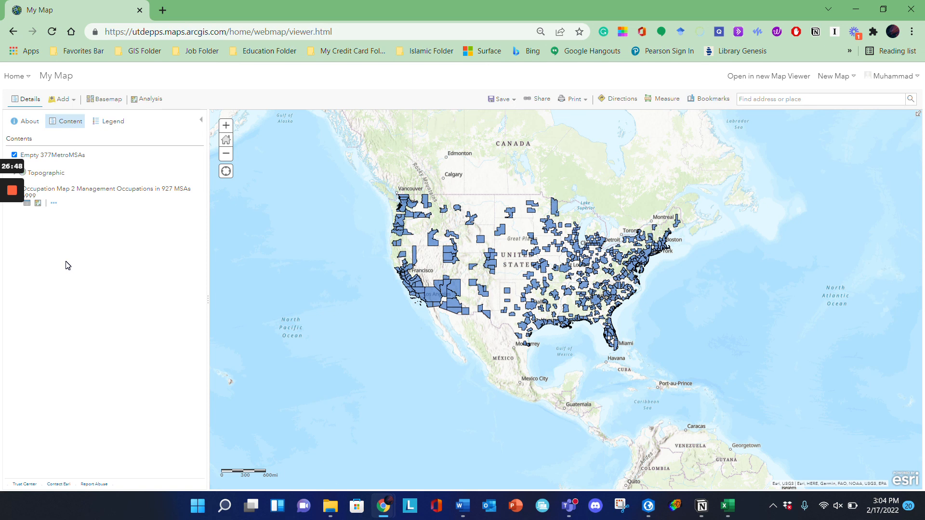
mouse_move(12, 201)
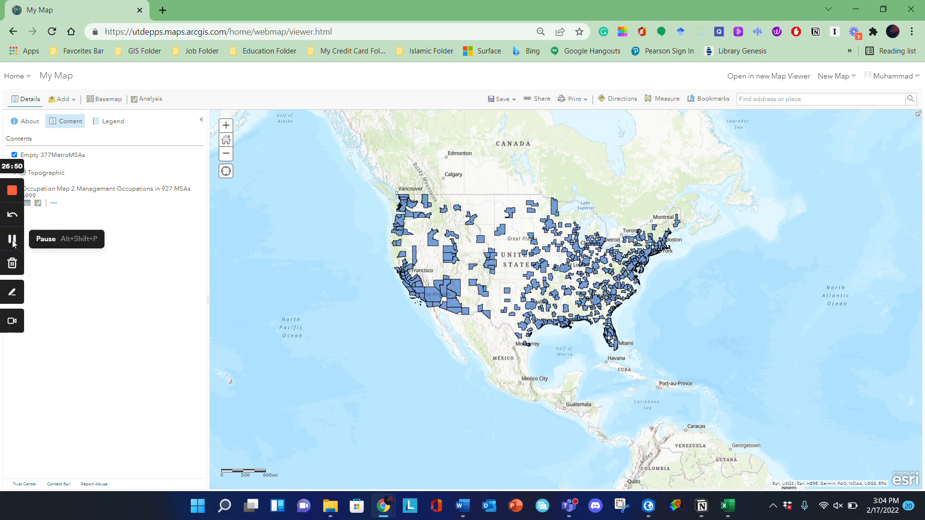